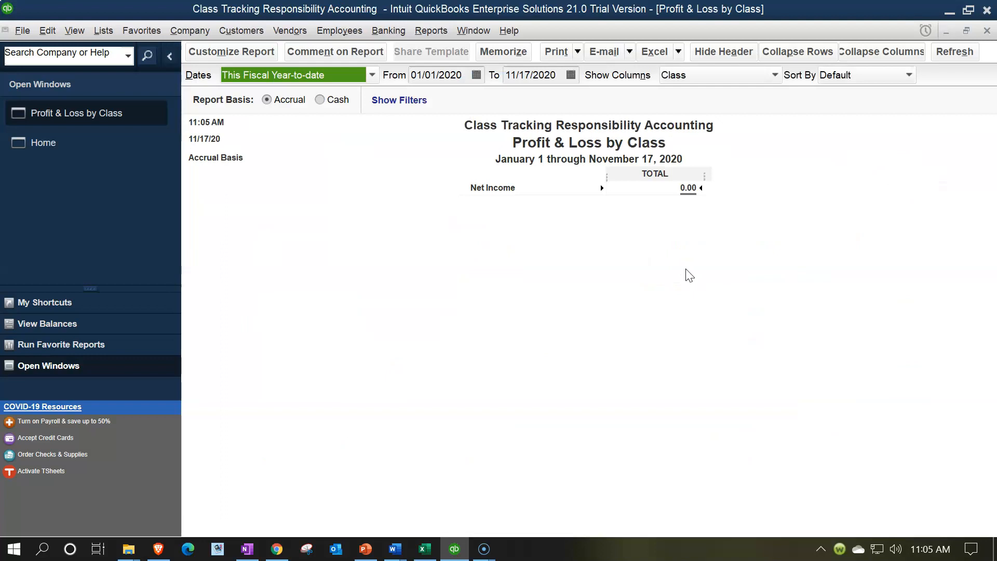
Set the Profit & Loss by Class report's date range to 01/01/2021 through 12/31/2021.
type("0101")
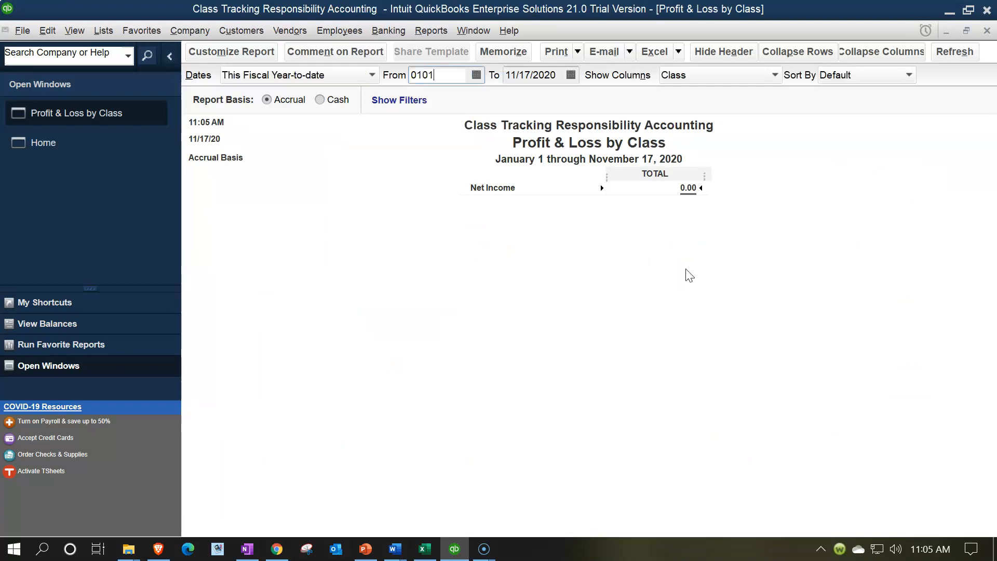
key("Tab")
type("12/31/2021")
key("Tab")
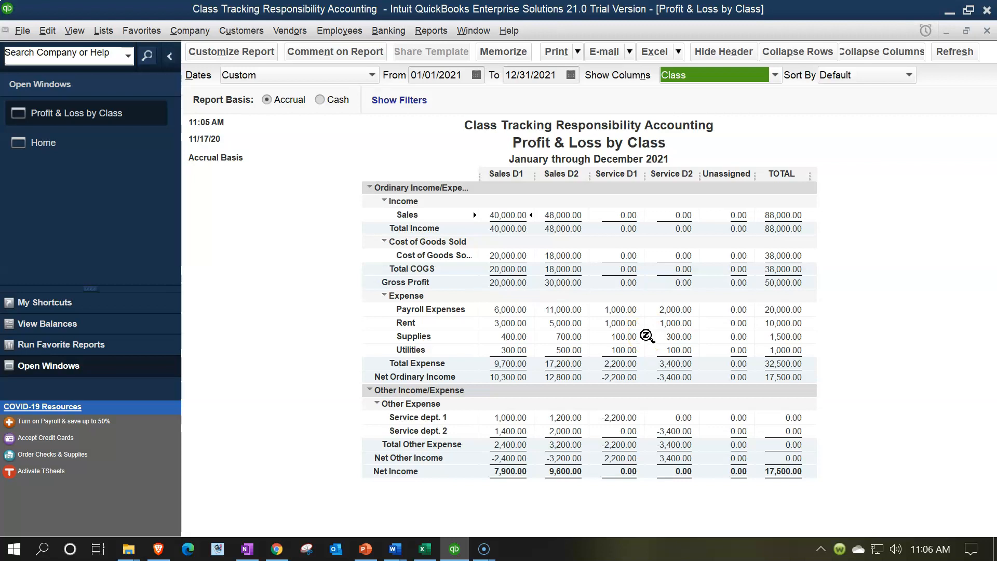
Examine how the Service dept. 1 and Service dept. 2 other expenses are allocated to Sales D1 and Sales D2.
left_click(510, 447)
left_click(507, 419)
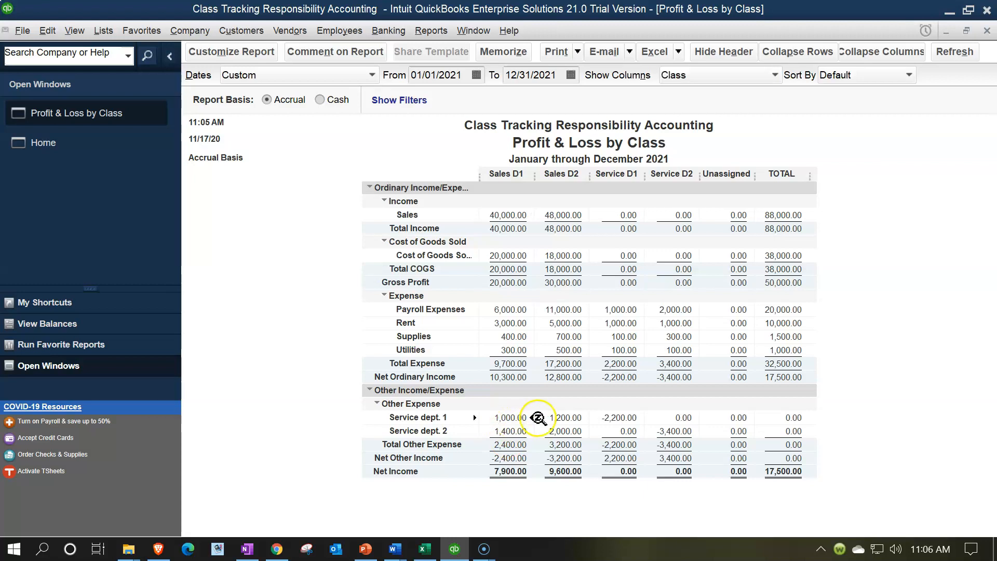
left_click(561, 420)
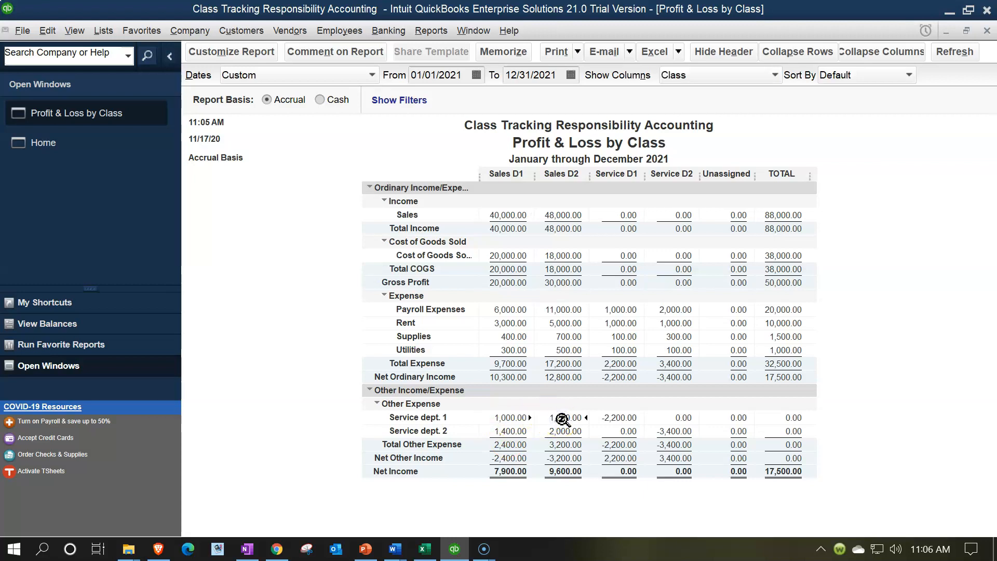
left_click(563, 443)
Open the Class List and review the Service Sub D1 and Service Sub D2 subclasses under the sales classes.
left_click(100, 32)
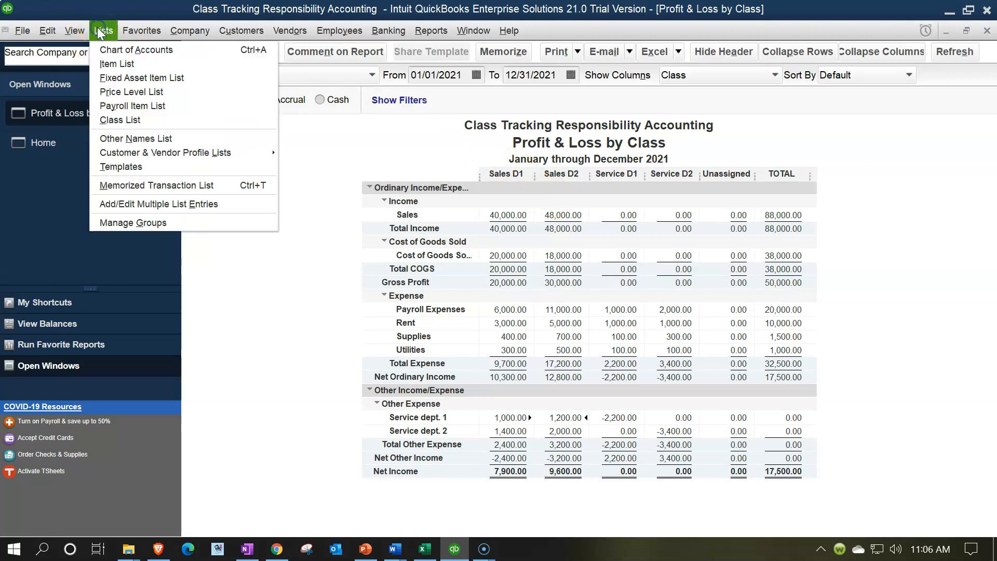
left_click(120, 119)
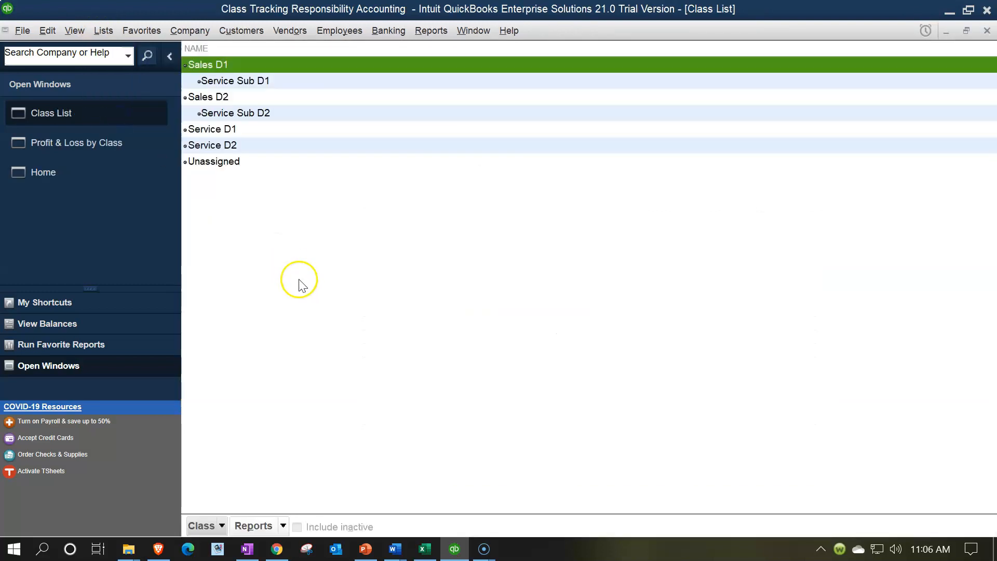
left_click(238, 84)
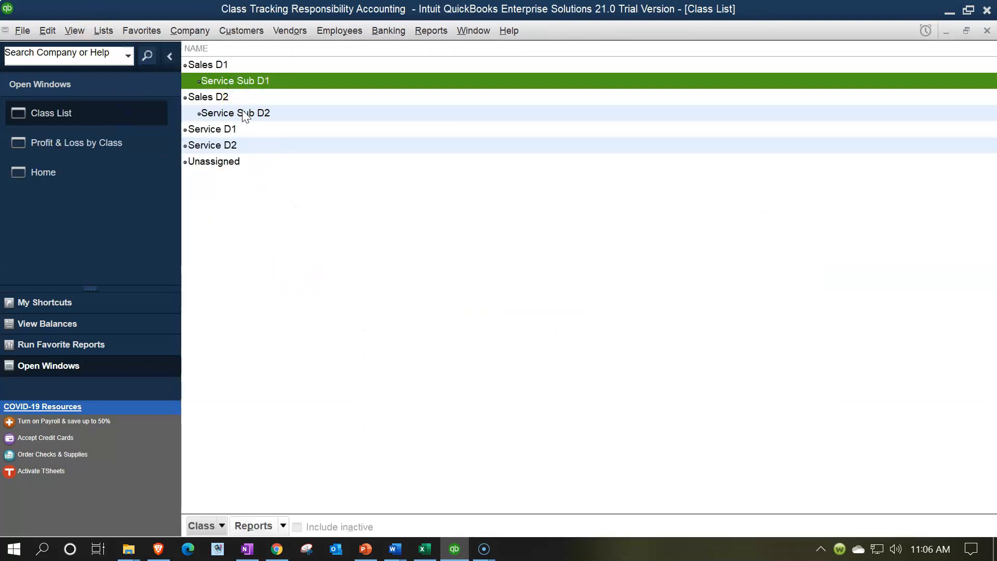
left_click(242, 111)
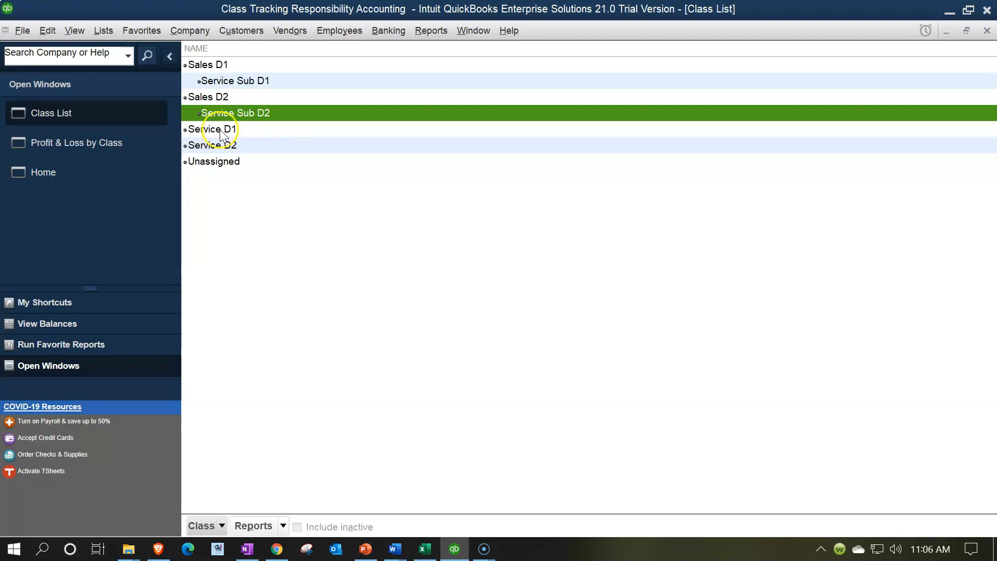
From the Profit & Loss by Class report, delete the 12/31/2021 journal entry allocating Service dept. 1, and return to the report.
left_click(139, 144)
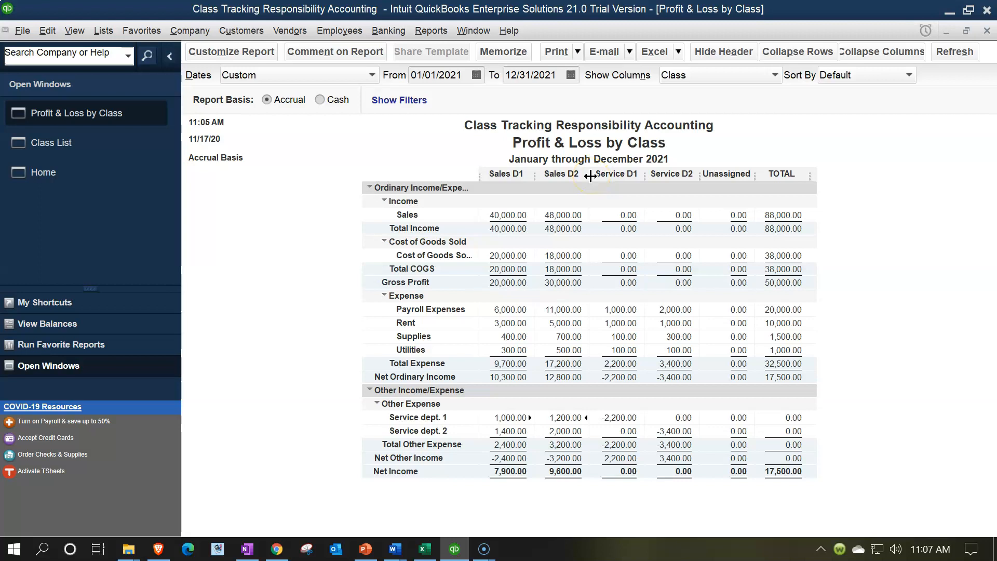
double_click(513, 417)
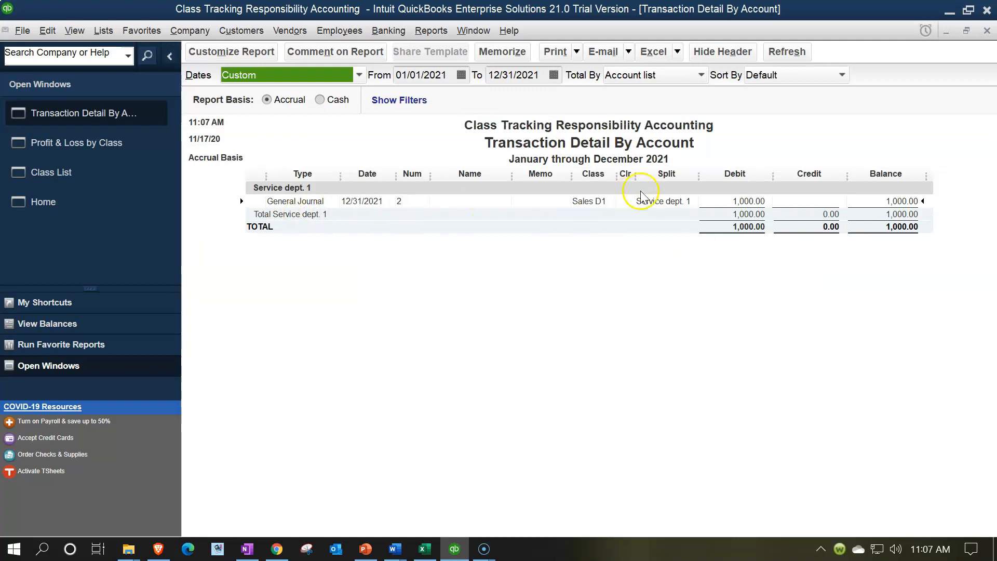
double_click(755, 197)
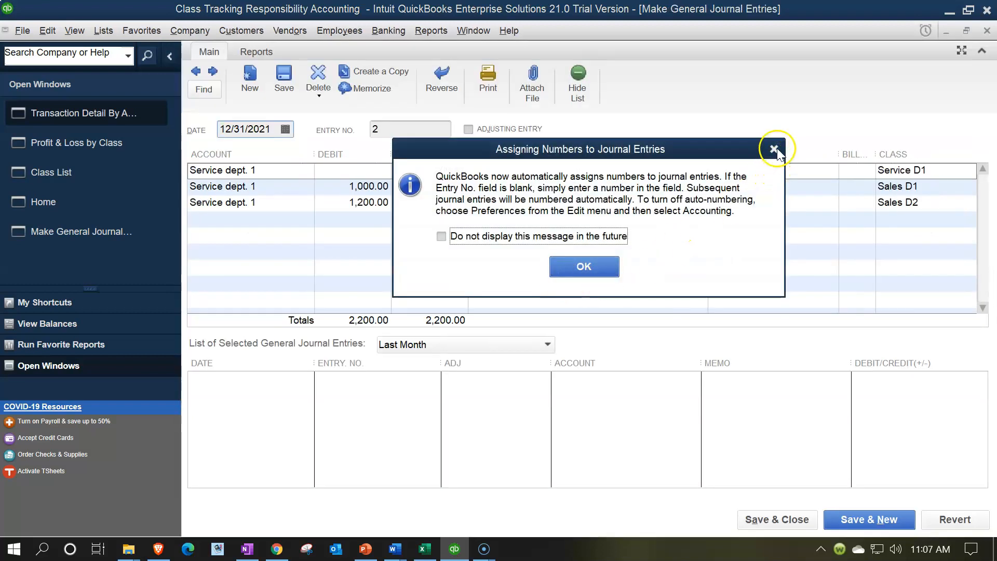
left_click(776, 147)
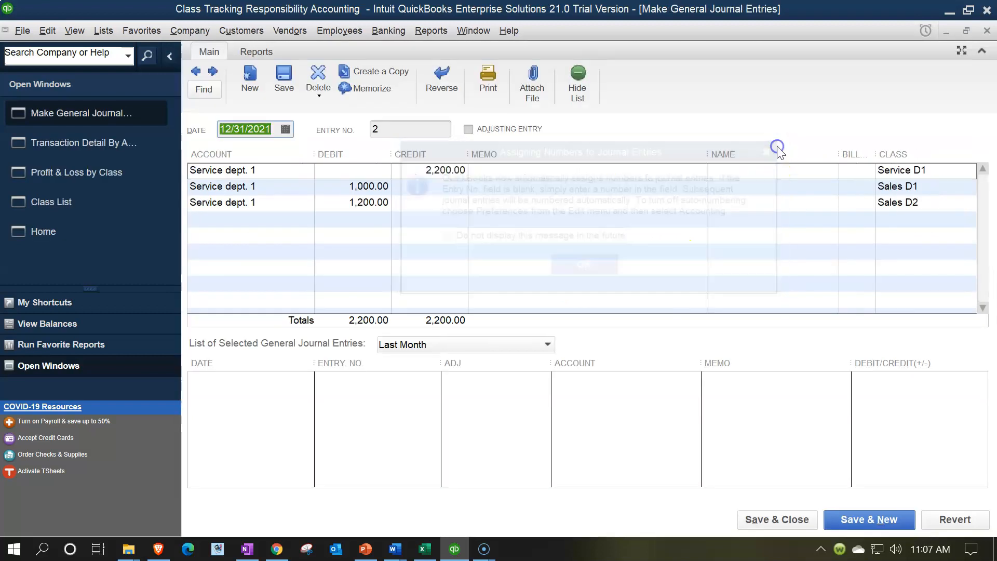
left_click(322, 81)
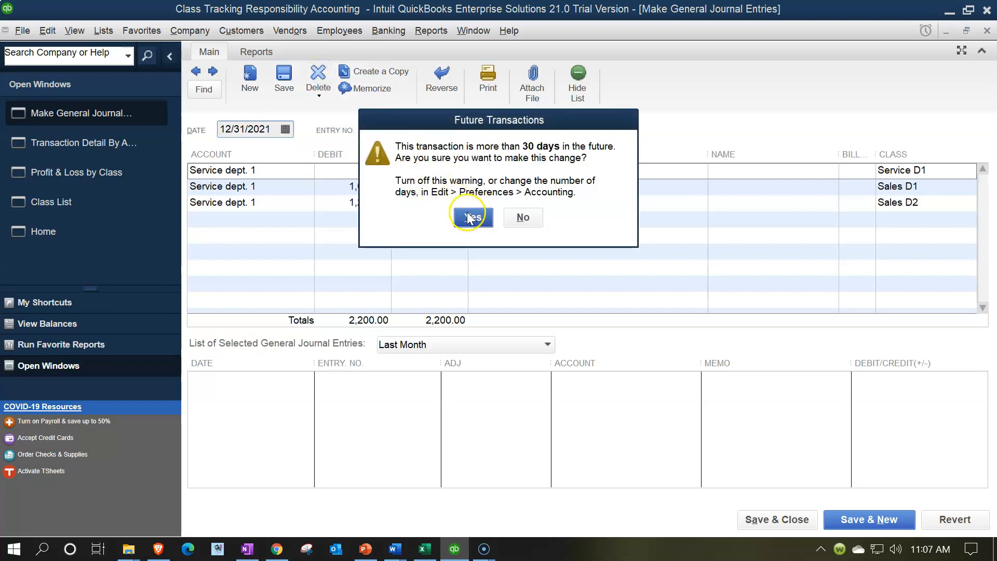
left_click(468, 215)
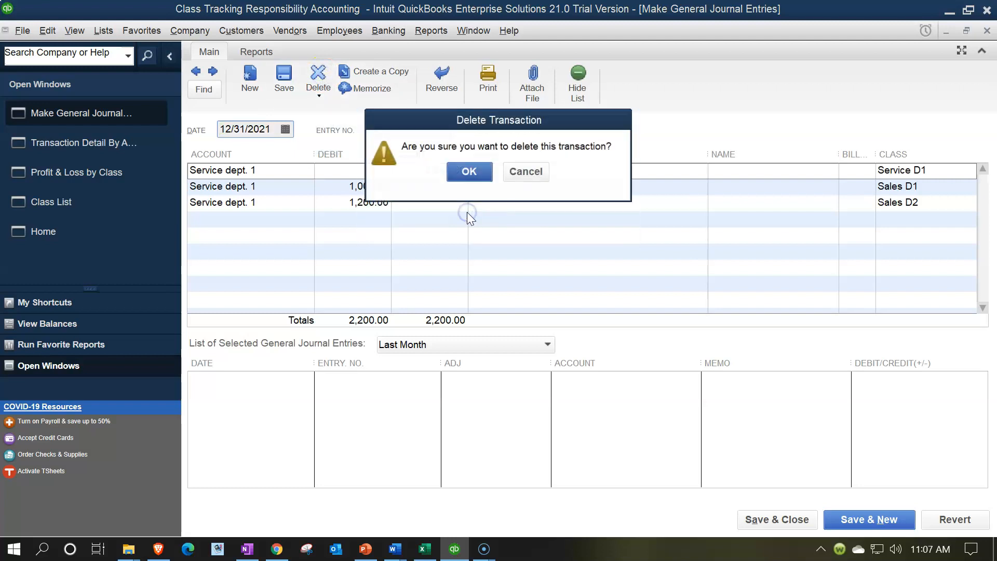
left_click(467, 172)
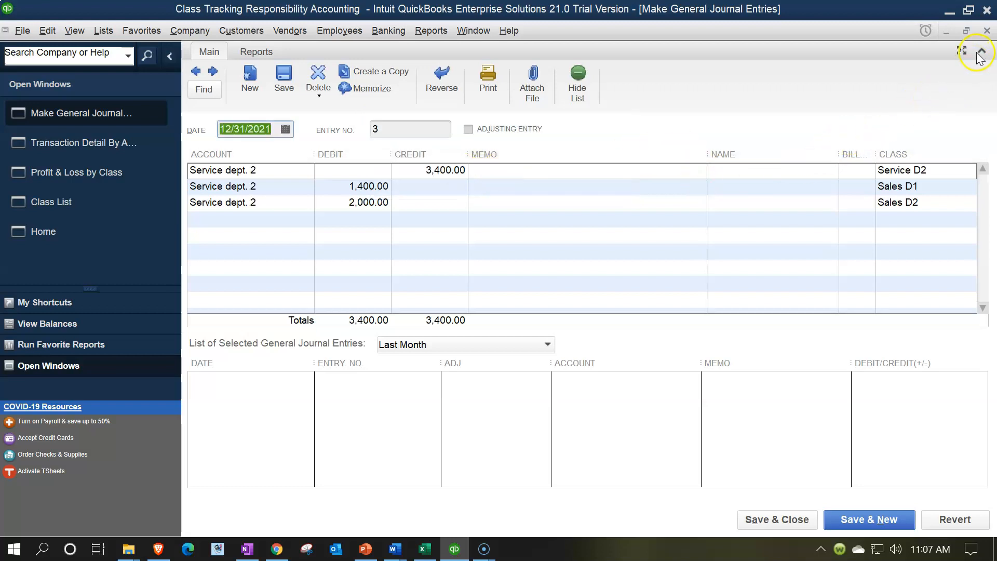
left_click(987, 30)
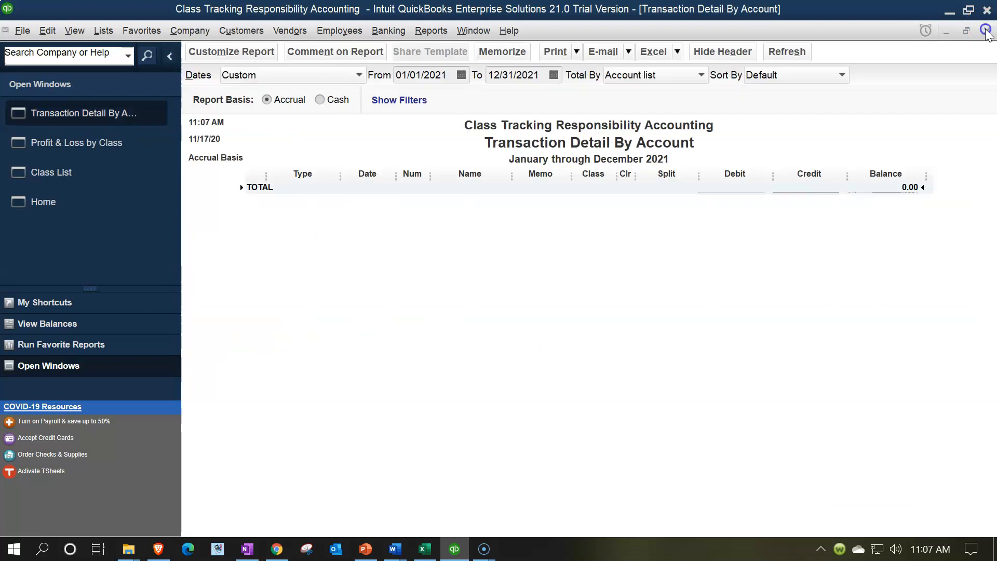
left_click(986, 30)
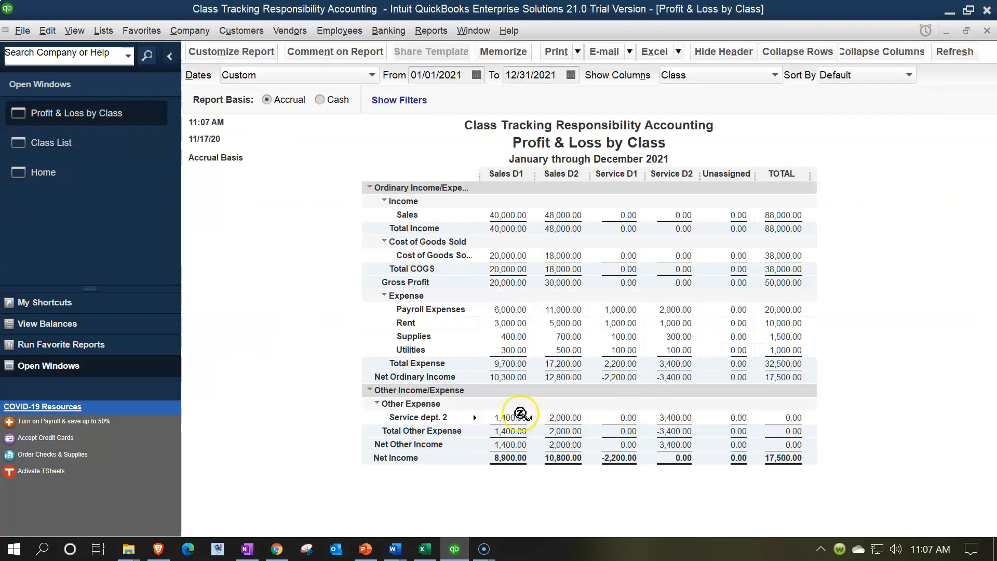
Delete the 12/31/2021 journal entry allocating Service dept. 2 through its Sales D1 amount, and return to the Profit & Loss by Class report.
double_click(506, 417)
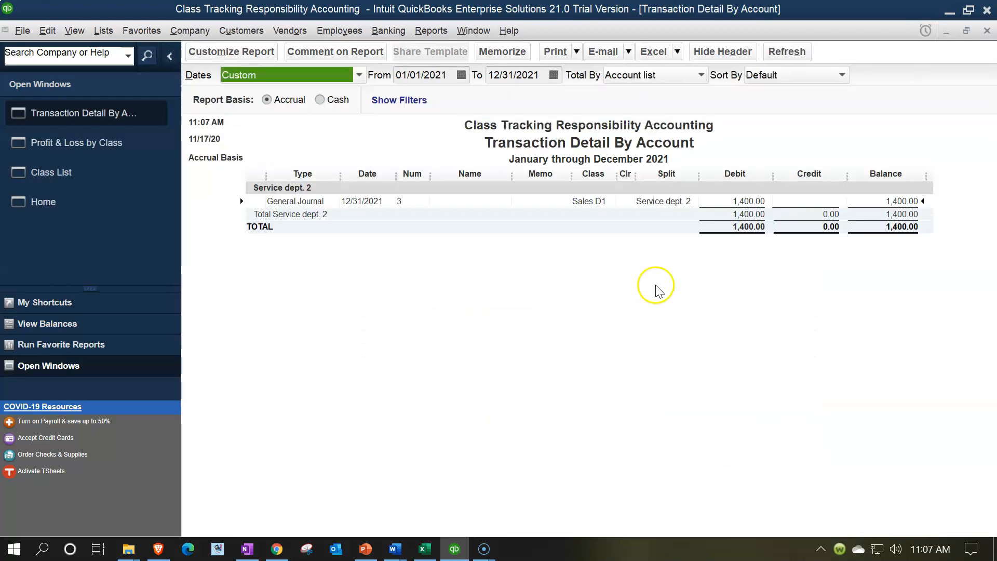
double_click(752, 201)
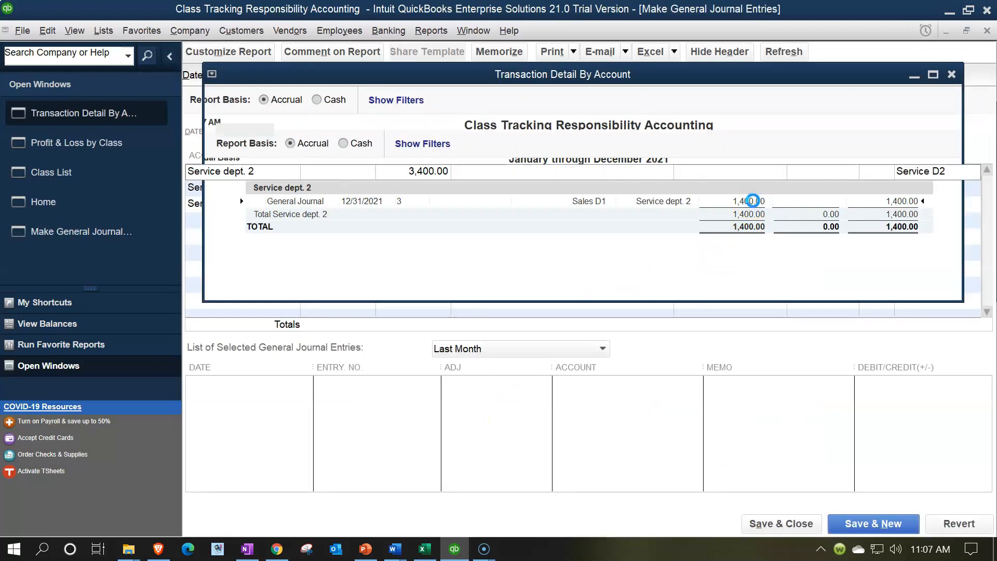
left_click(775, 150)
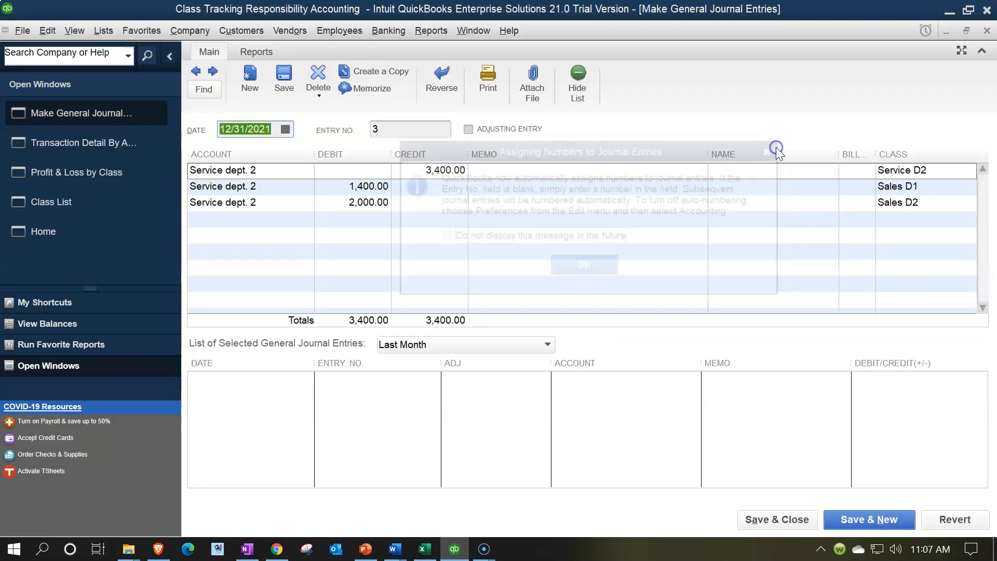
left_click(317, 82)
left_click(473, 218)
left_click(467, 175)
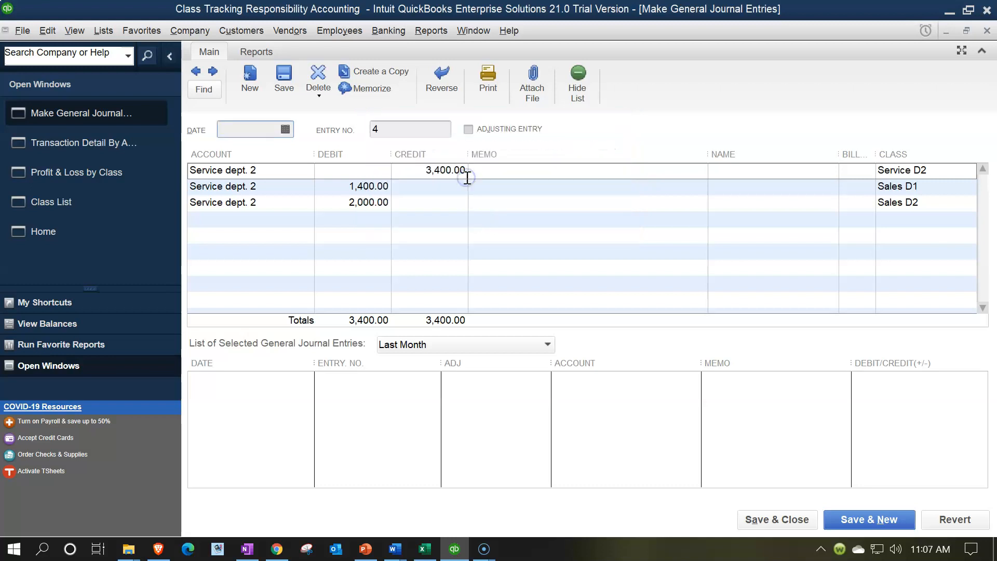
left_click(987, 30)
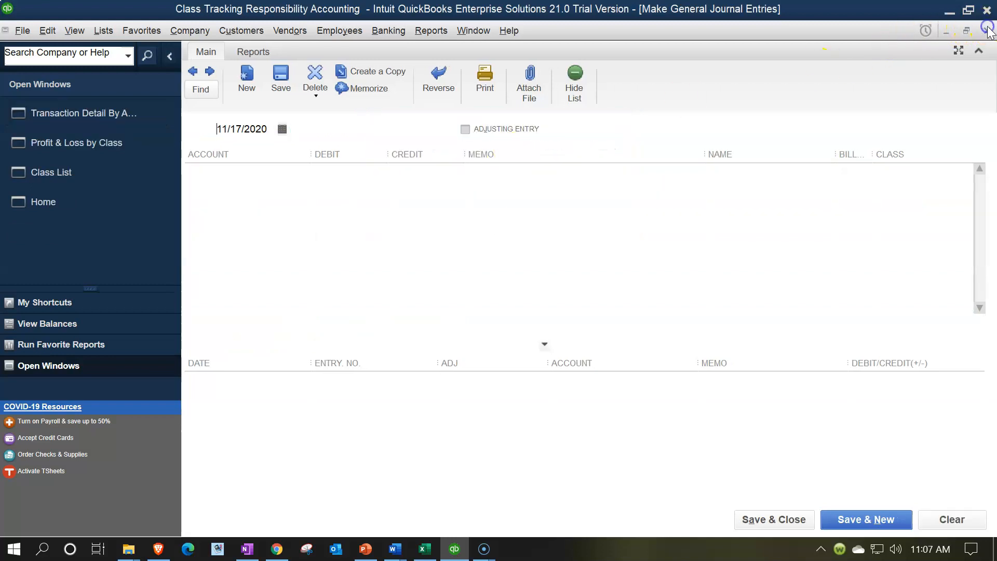
left_click(987, 31)
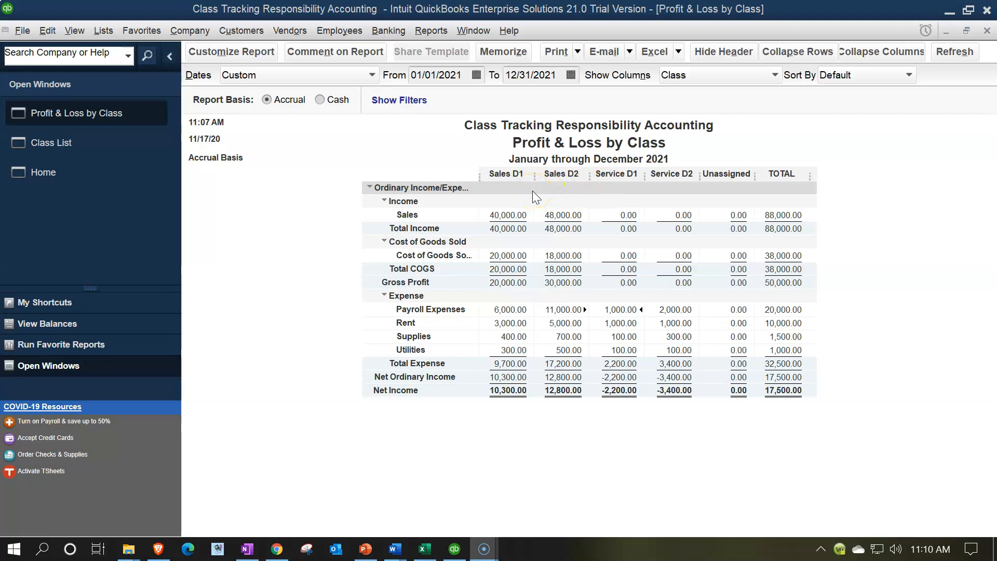
Switch to the Excel expense allocation workbook and examine the Sales allocation base and percentages for Dept. 1 and Dept. 2.
left_click(421, 549)
left_click(359, 429)
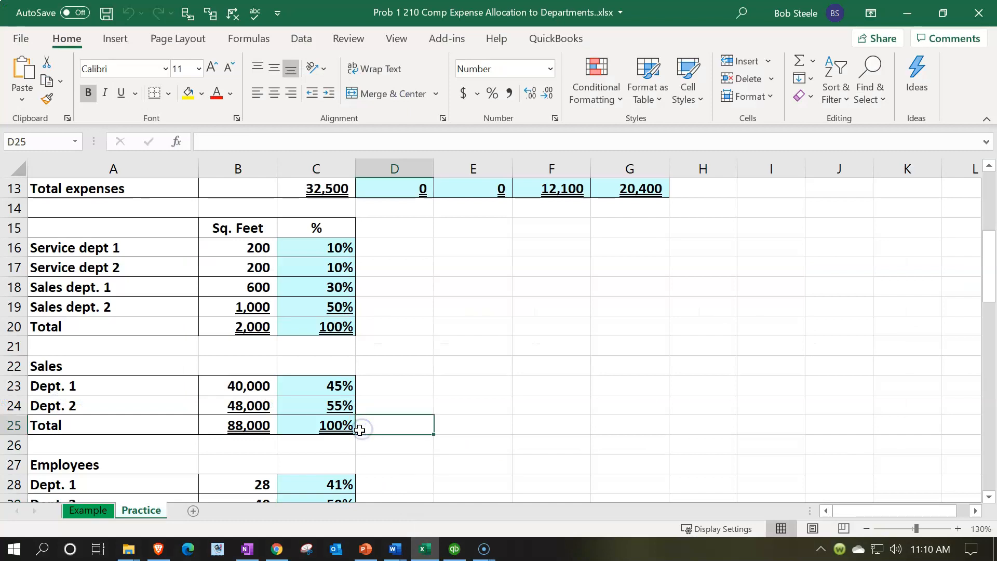
scroll(359, 429, "down", 1)
left_click(121, 310)
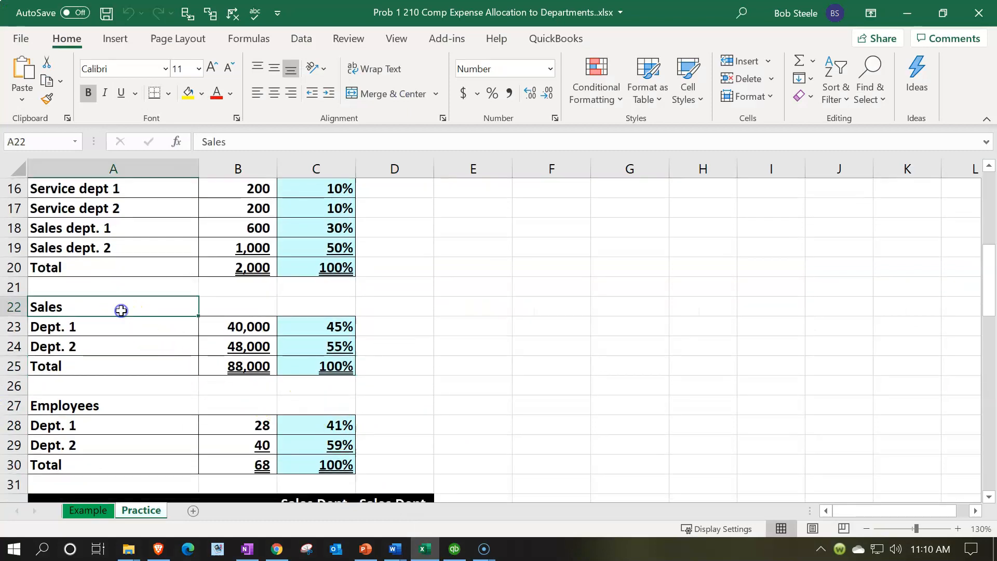
left_click(246, 340)
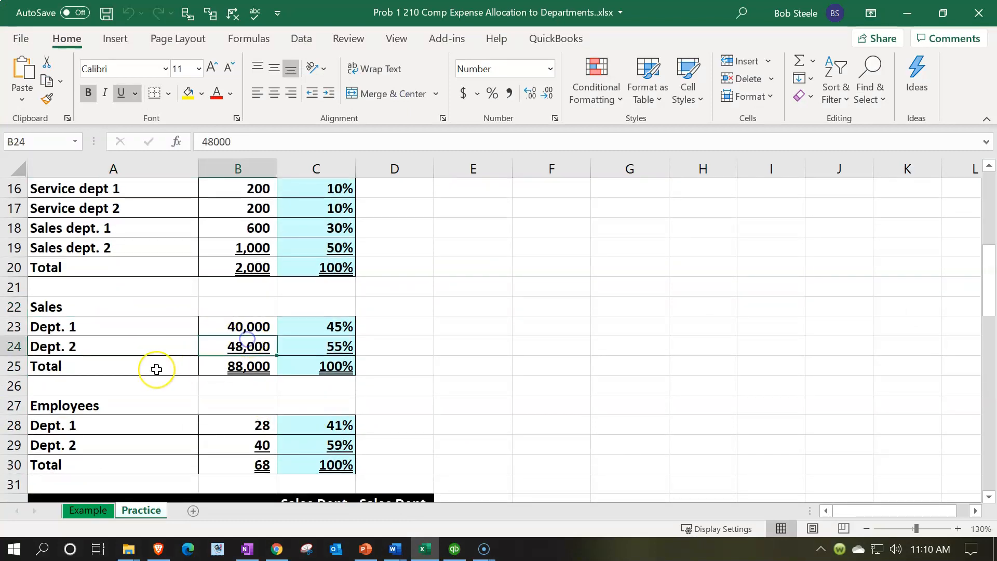
key("Down")
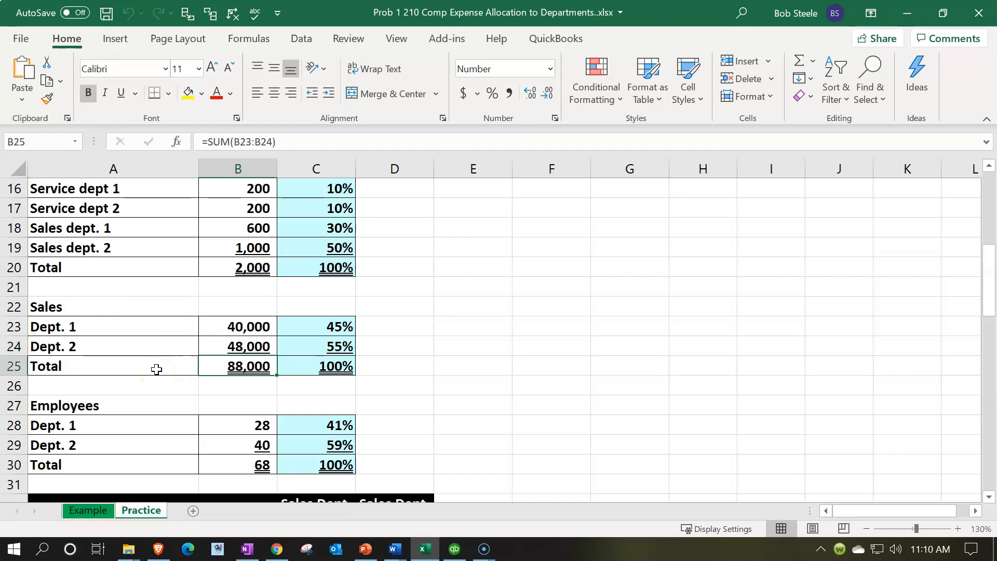
left_click(387, 327)
left_click(389, 343)
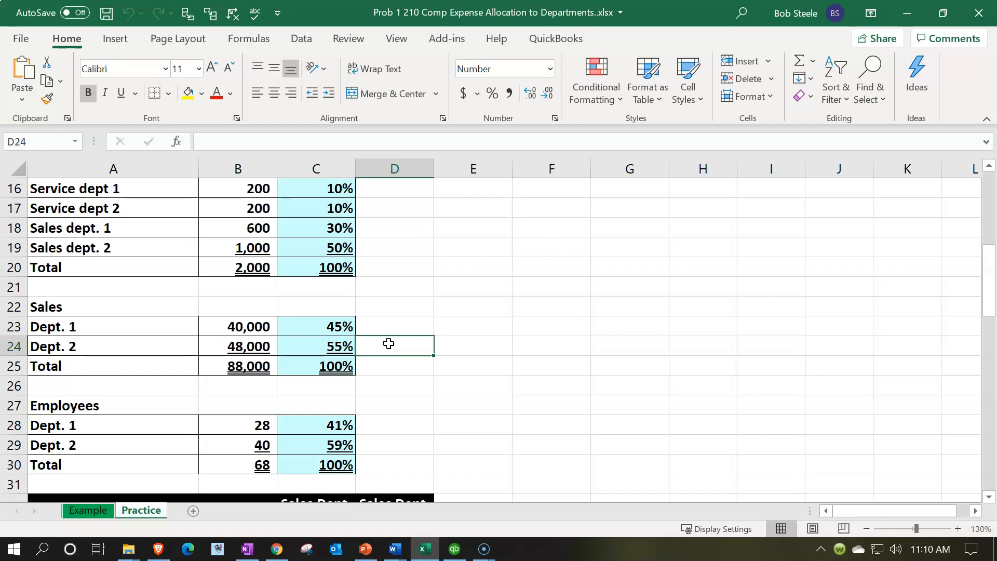
Compare the departmental expense allocation table with the Employees allocation percentages on the Practice sheet.
scroll(389, 341, "up", 5)
left_click(580, 238)
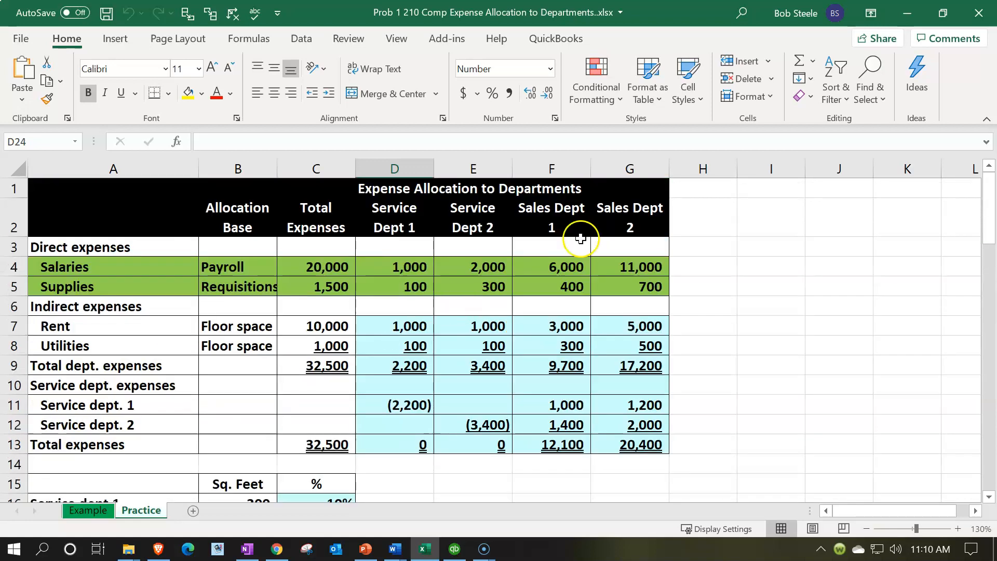
scroll(581, 238, "down", 5)
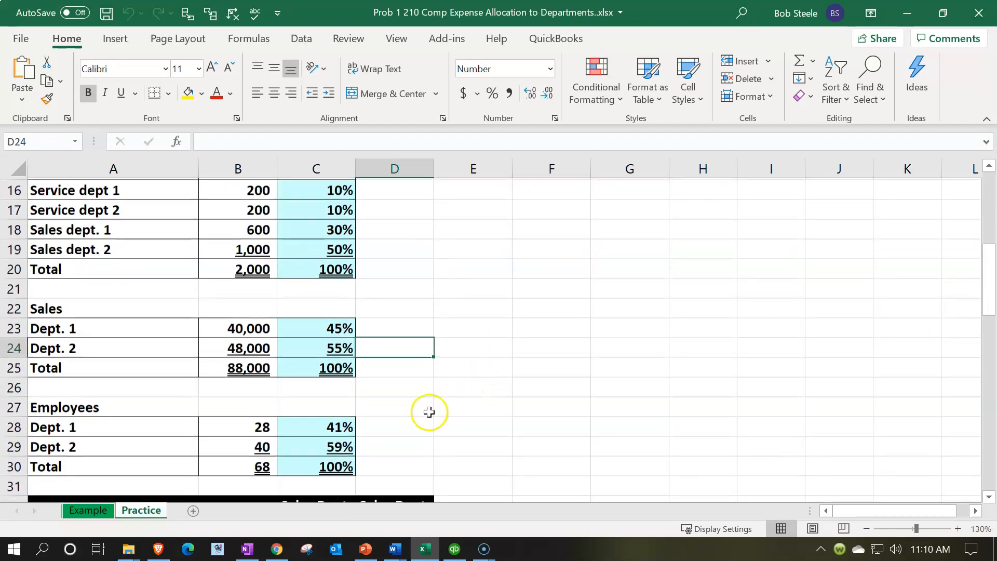
left_click(399, 446)
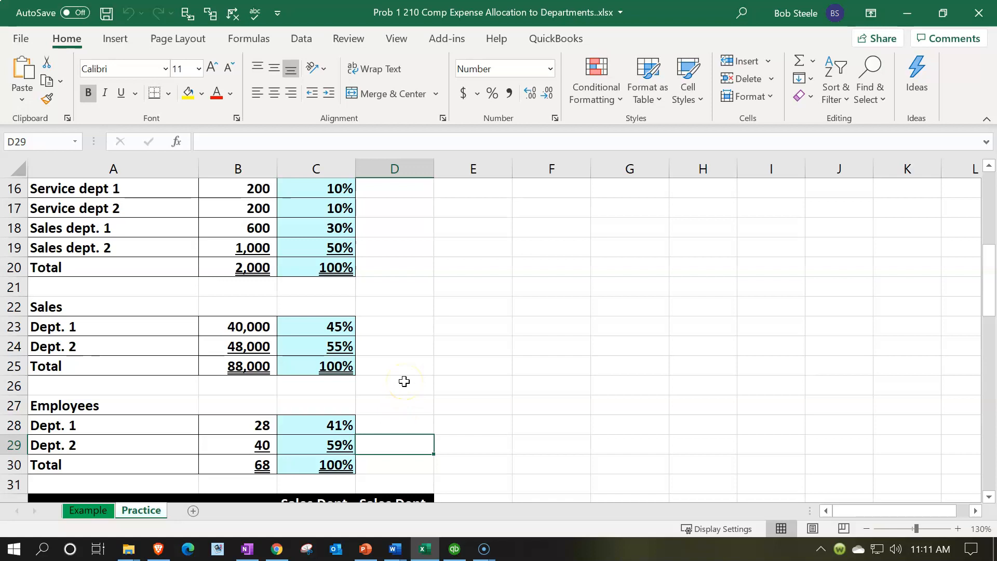
Switch back to QuickBooks and open the Rental Co bill behind the Service D1 rent amount.
left_click(454, 549)
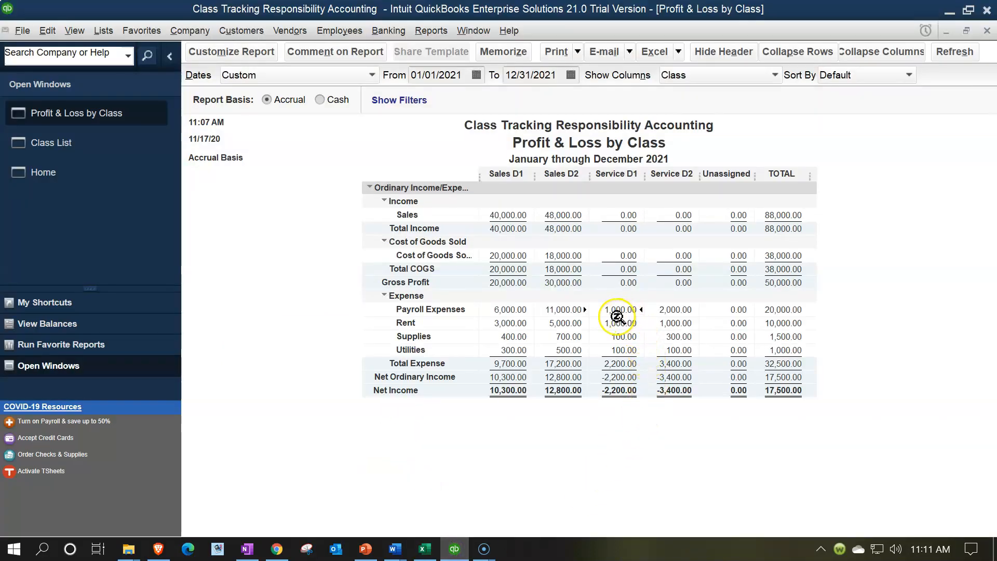
double_click(619, 322)
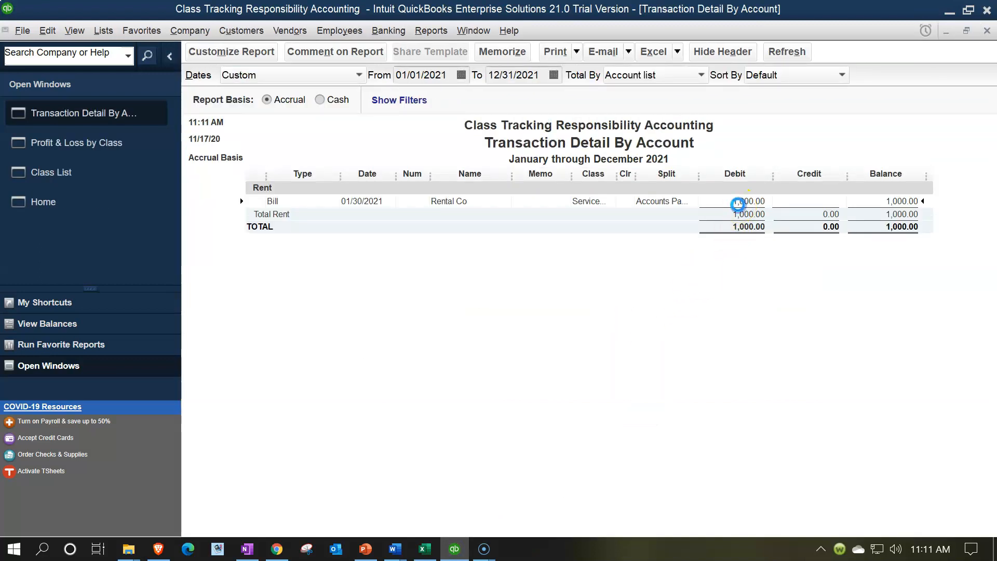
double_click(737, 203)
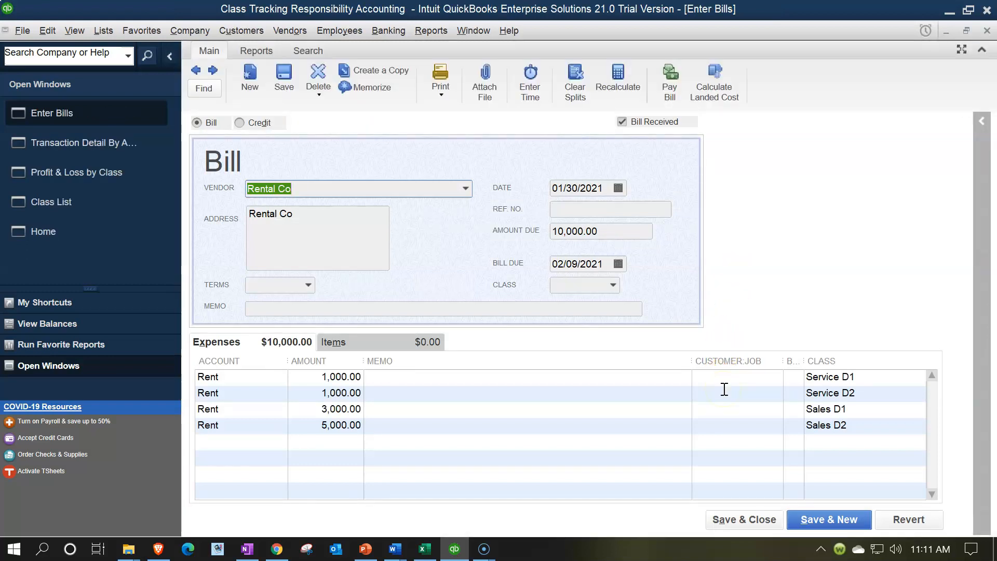
Close the Rental Co bill and its transaction detail report, and check the Sales allocation percentages in the Excel workbook before returning to QuickBooks.
left_click(727, 389)
left_click(986, 30)
left_click(987, 31)
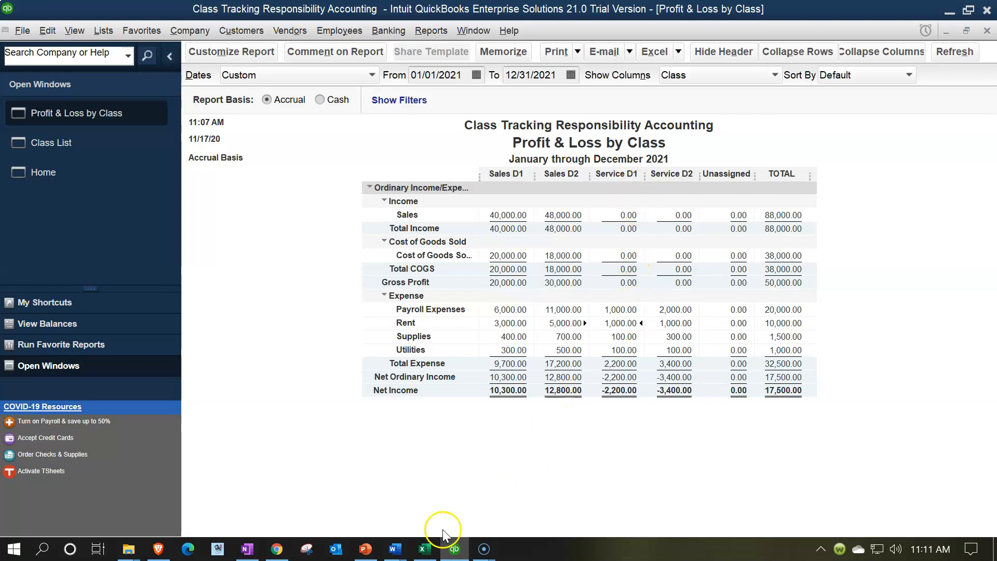
left_click(425, 551)
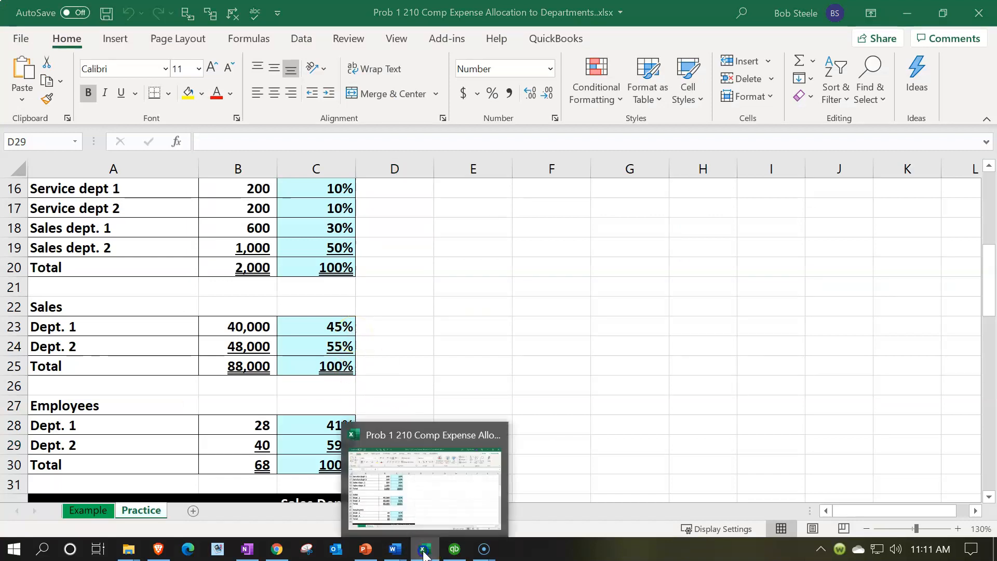
left_click(454, 549)
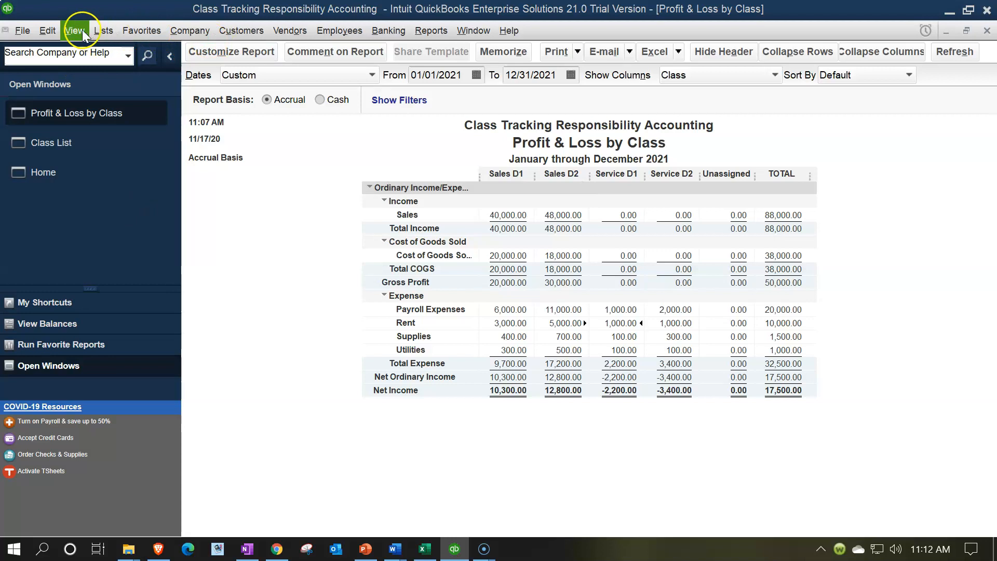
Start a new general journal entry dated 12/31/2021.
left_click(183, 32)
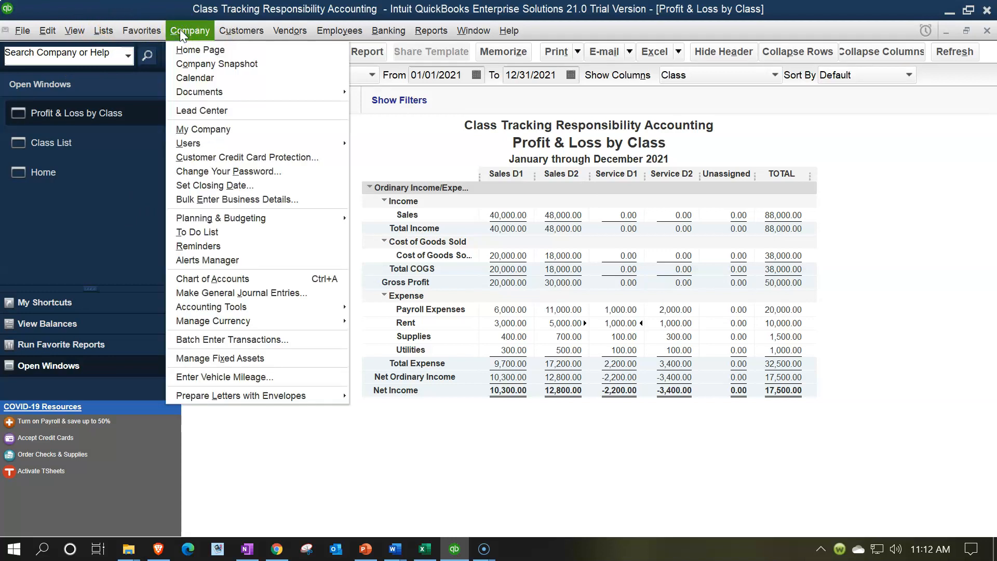
left_click(249, 292)
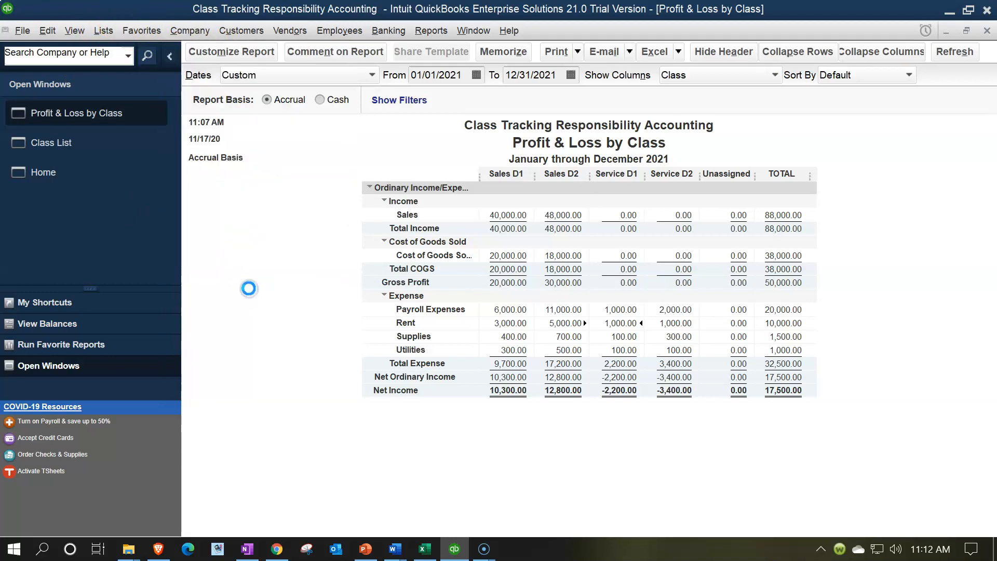
left_click(837, 146)
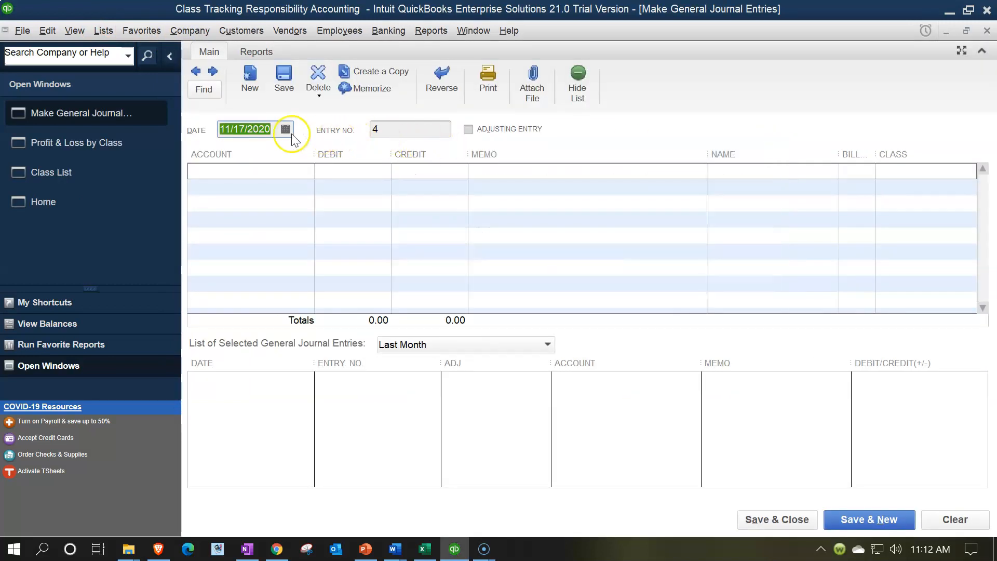
type("12/31/2021")
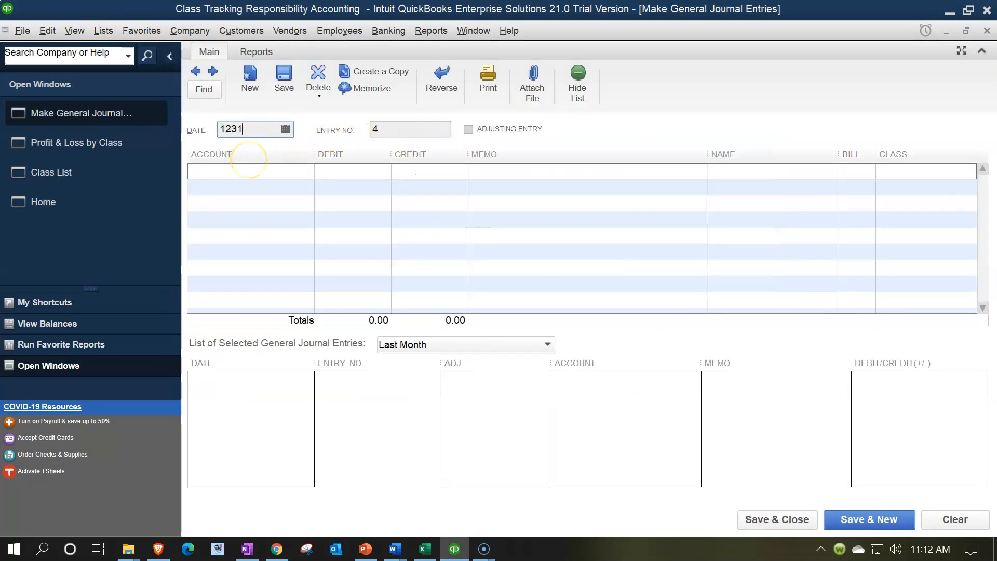
key("Tab")
key("Tab")
key("Tab")
Credit Payroll Expenses 1,000 to class Service D1, and check the amount against the Profit & Loss by Class report.
type("Pa")
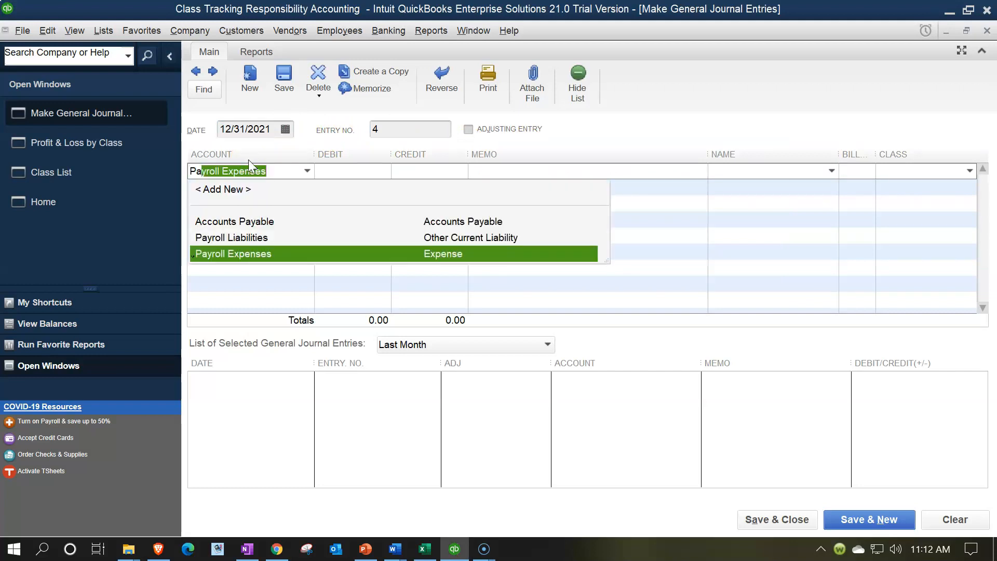
key("Tab")
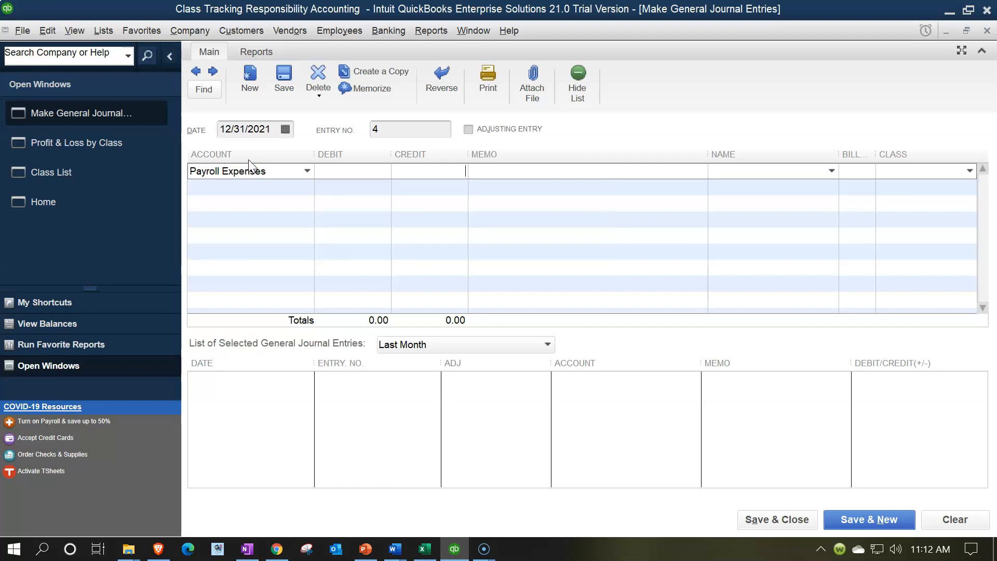
type("1000")
key("Tab")
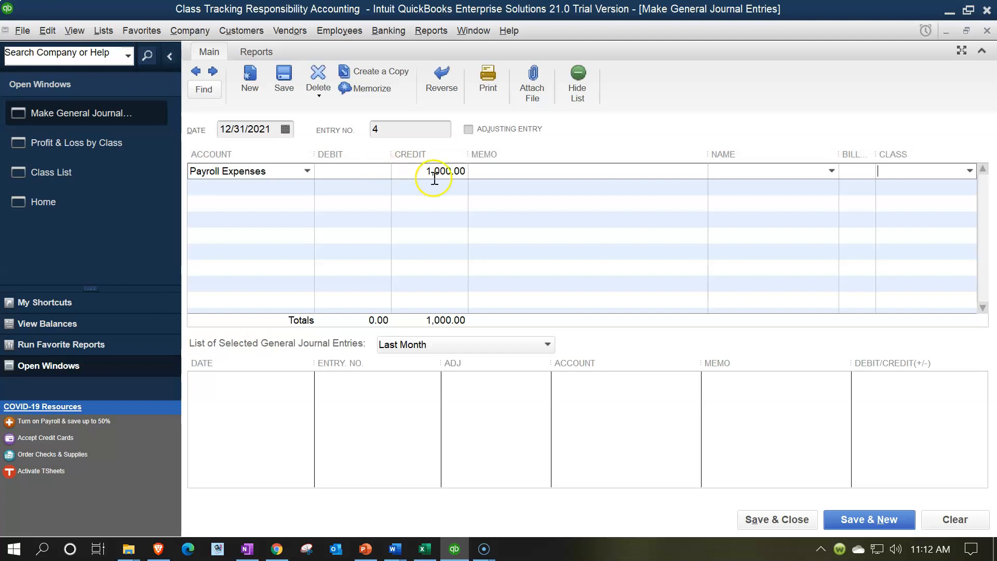
left_click(970, 171)
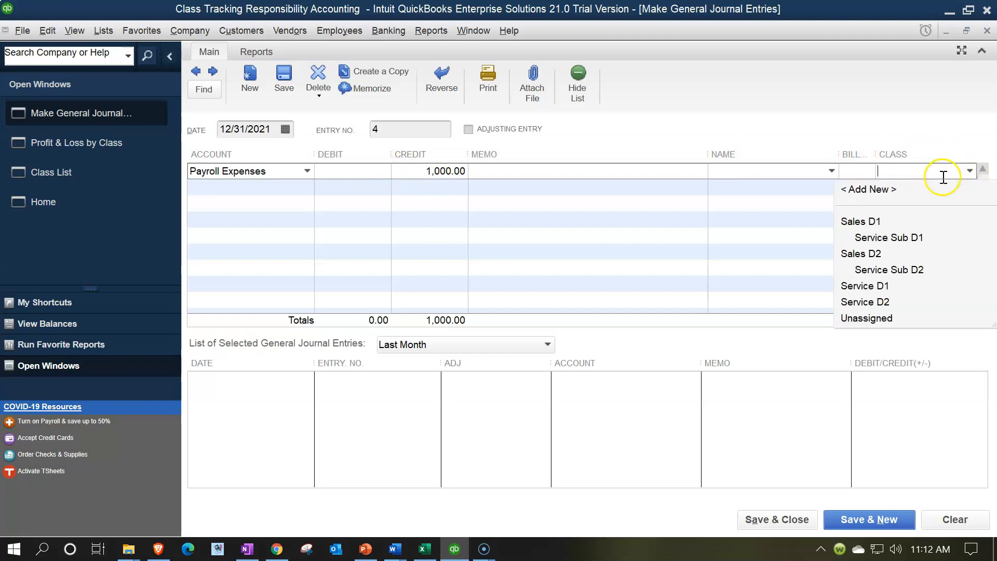
left_click(882, 286)
key("Tab")
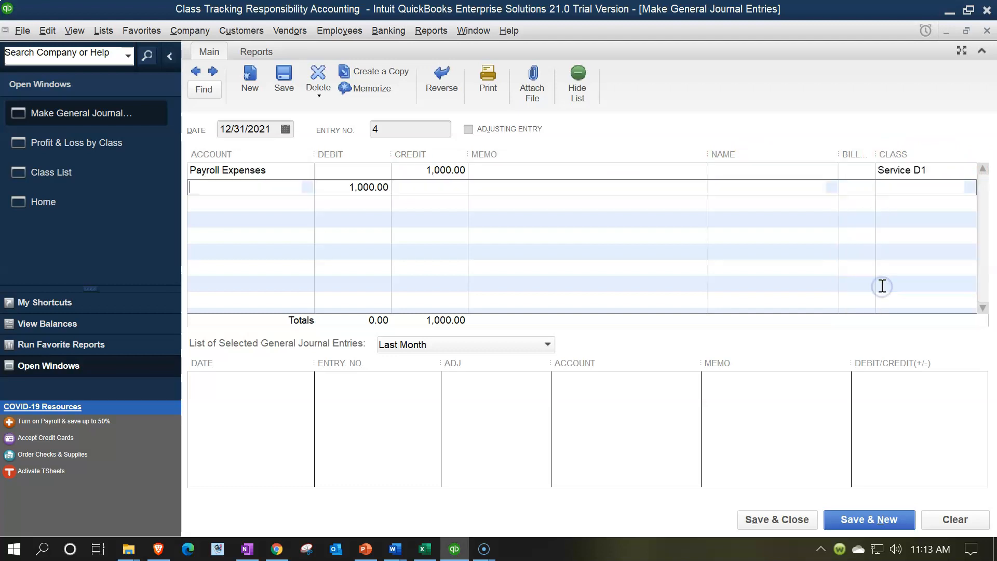
left_click(83, 146)
left_click(618, 310)
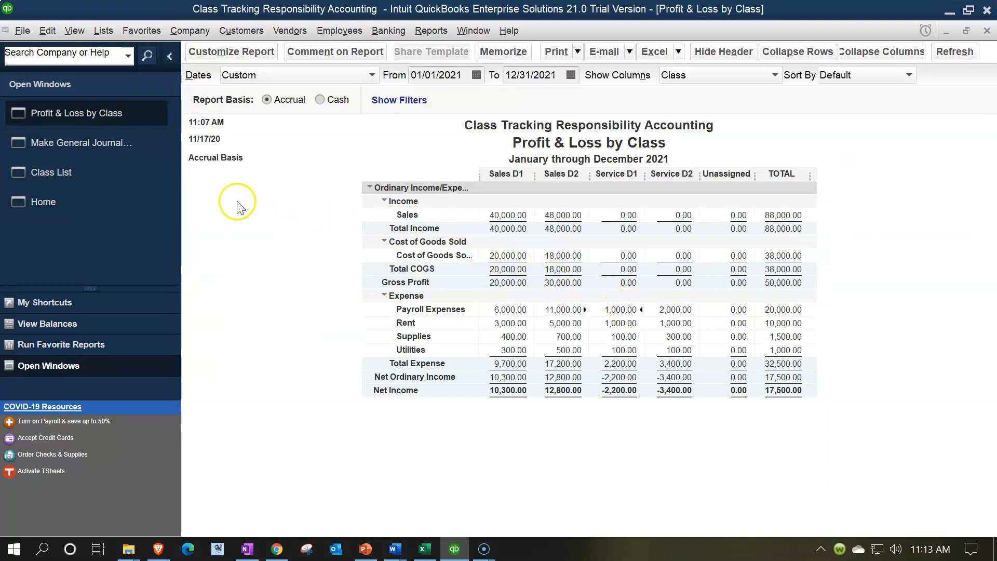
left_click(106, 149)
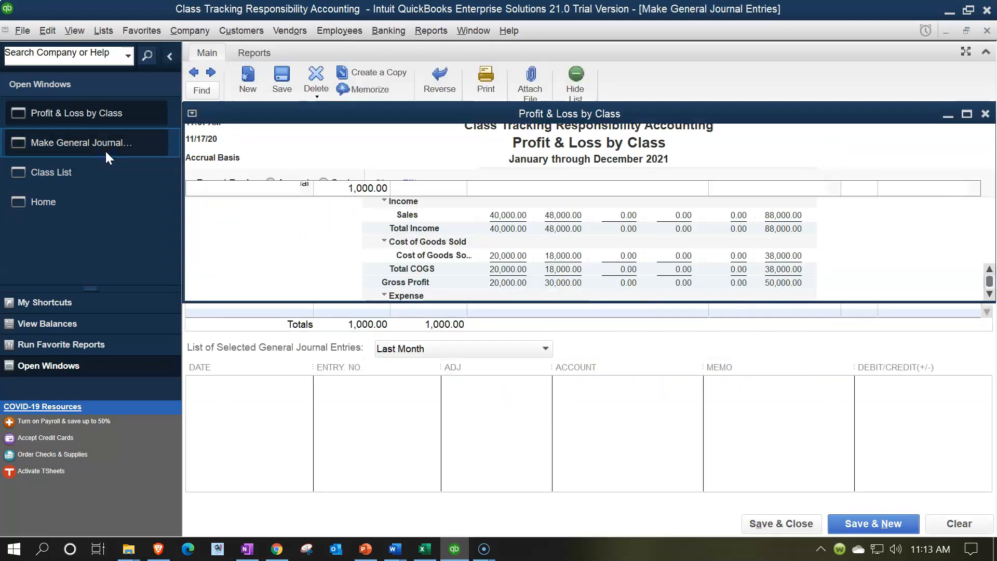
Add a second Payroll Expenses line for class Sales D1:Service Sub D1, clearing its automatically filled debit.
left_click(282, 186)
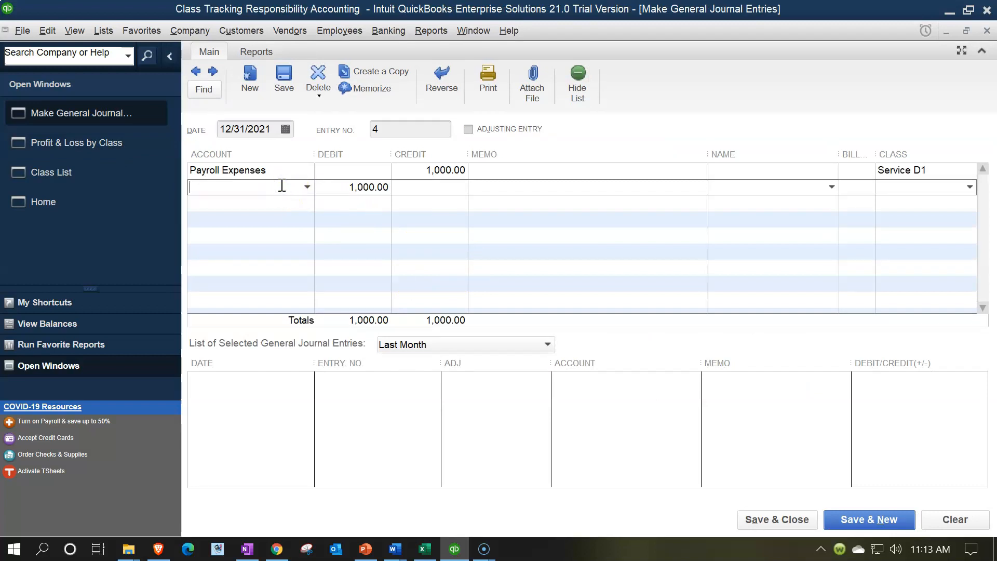
type("P")
key("Tab")
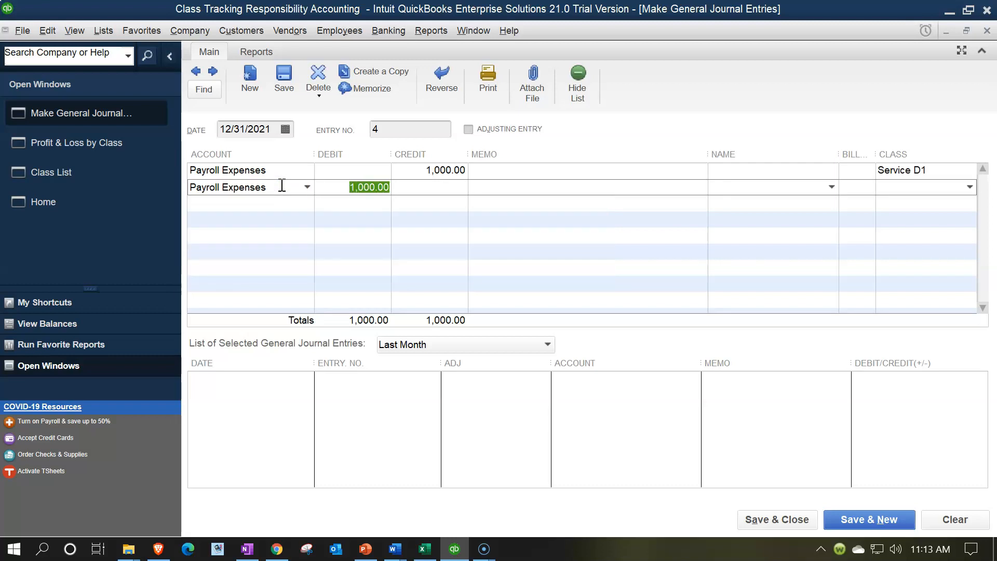
key("Delete")
key("Tab")
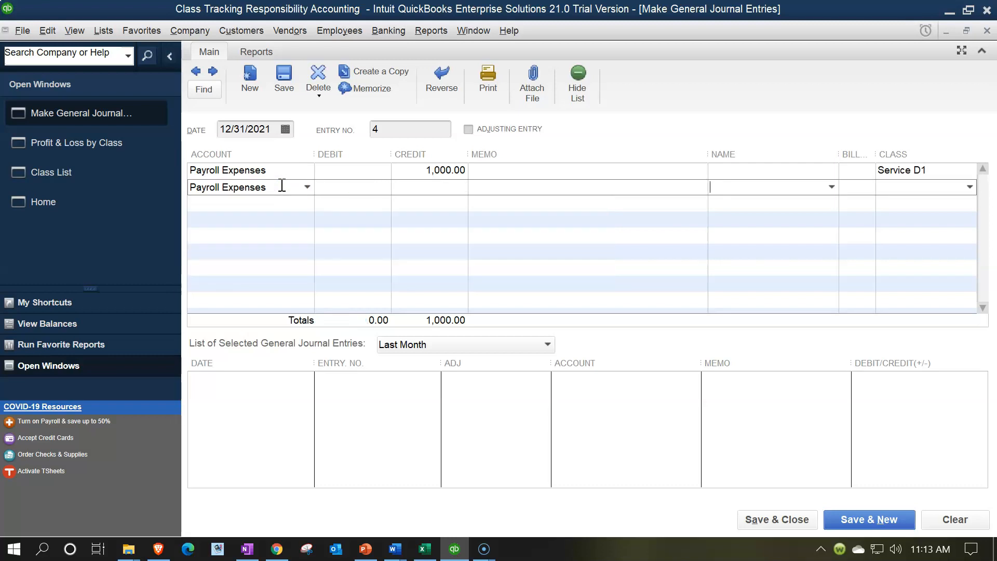
left_click(970, 187)
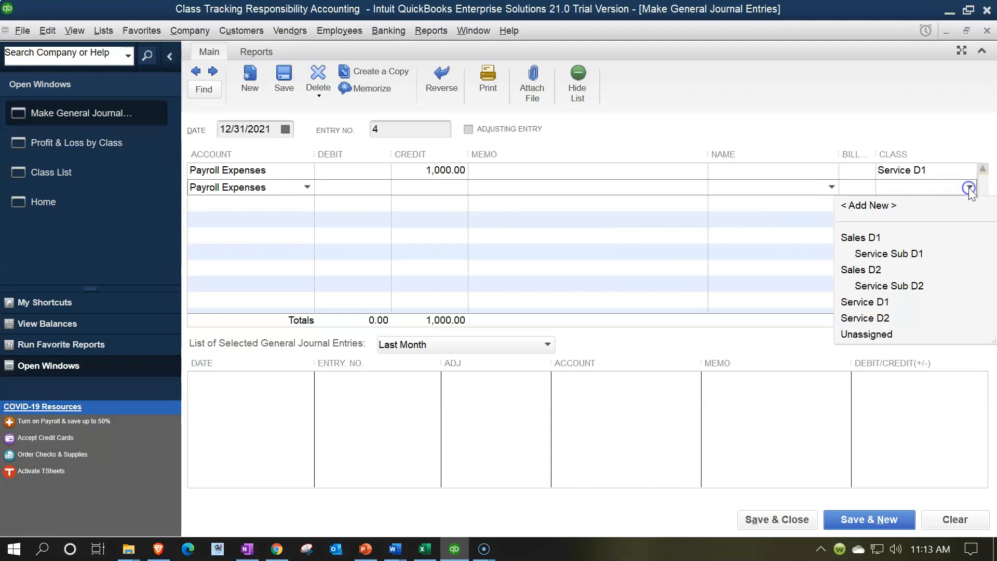
left_click(889, 254)
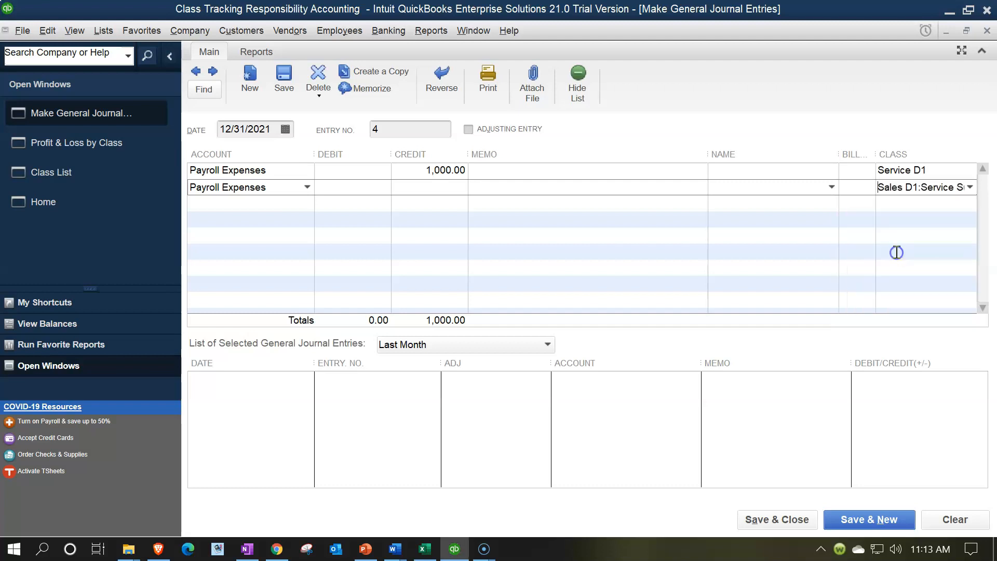
key("Tab")
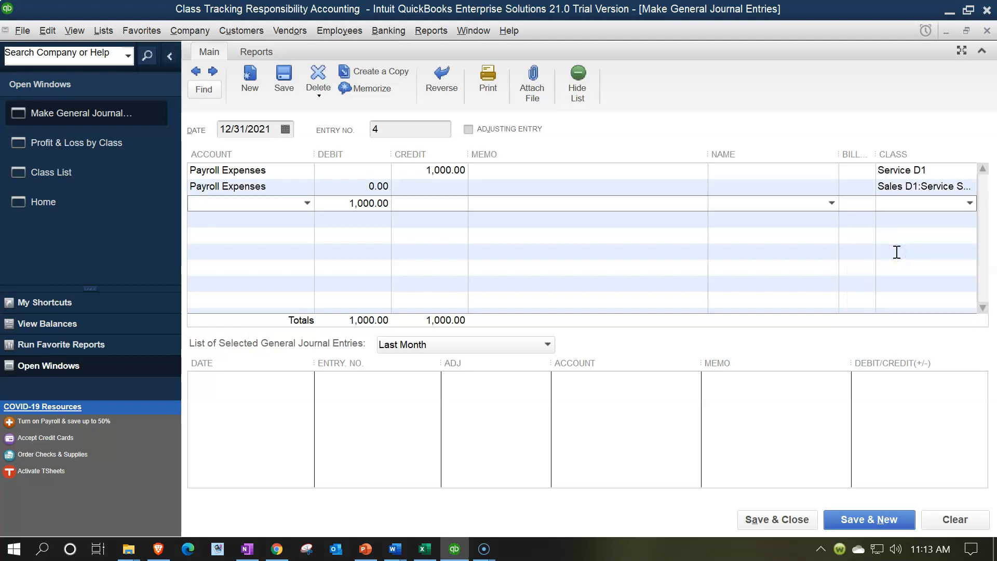
Add a third Payroll Expenses line for class Sales D2:Service Sub D2, and clear the automatically filled debits on it and the following row.
key("Tab")
key("BackSpace")
left_click(241, 217)
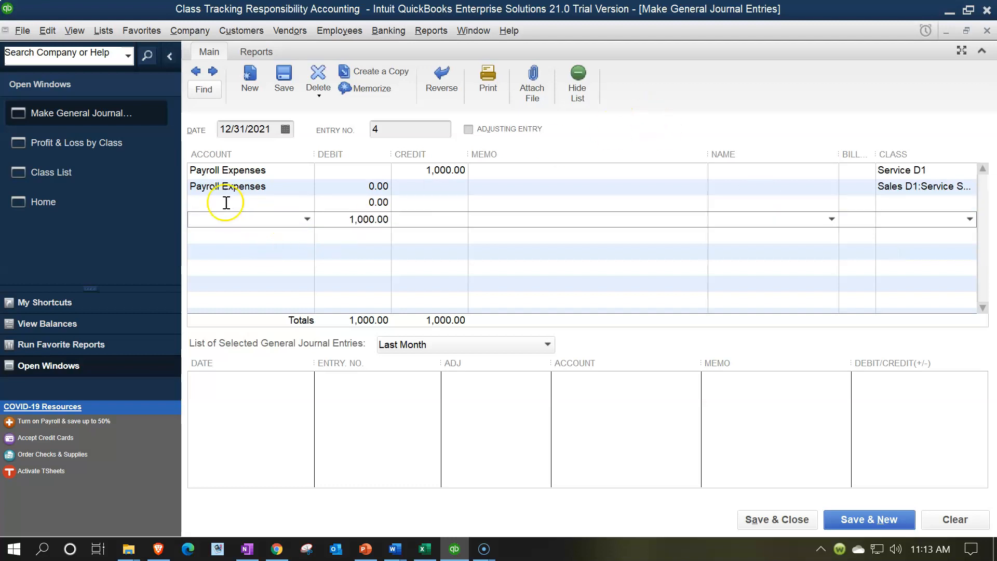
left_click(218, 203)
type("Payroll Expenses")
key("Tab")
key("Tab")
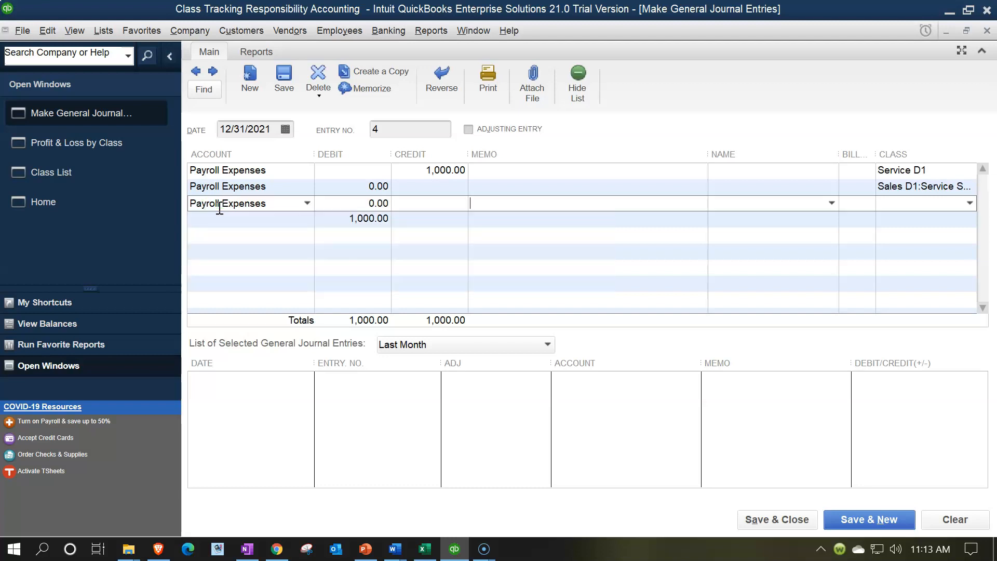
key("Tab")
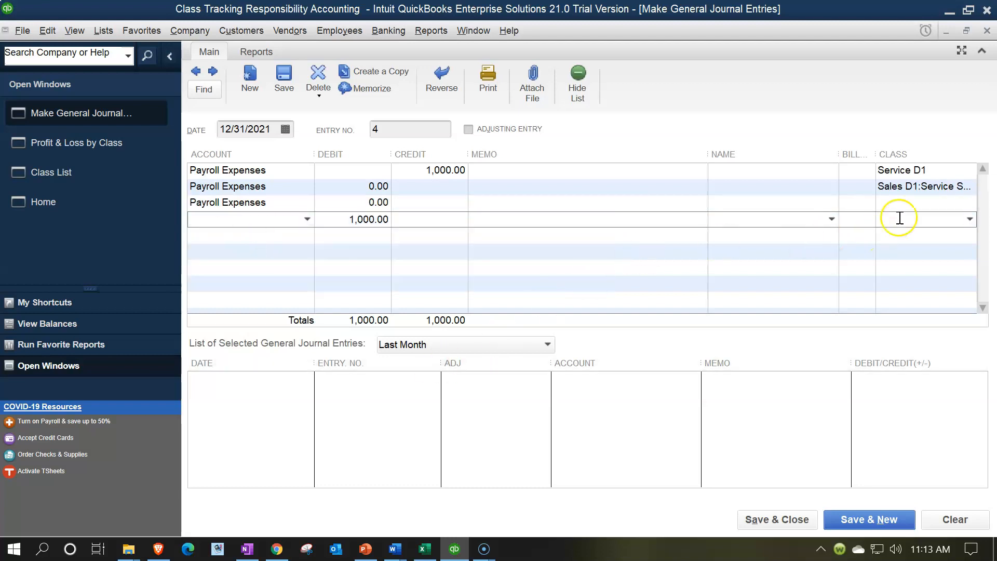
left_click(929, 201)
left_click(970, 202)
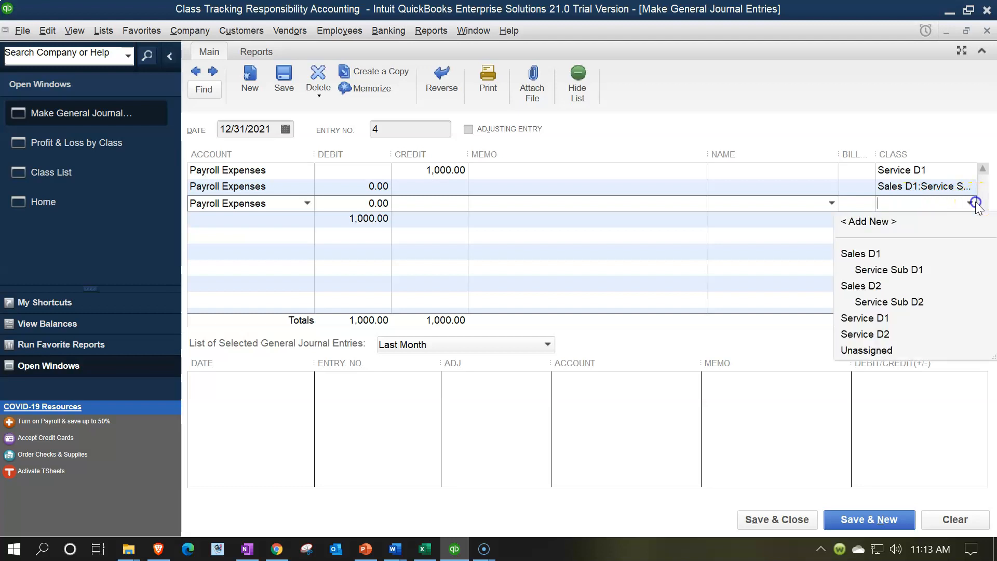
left_click(878, 302)
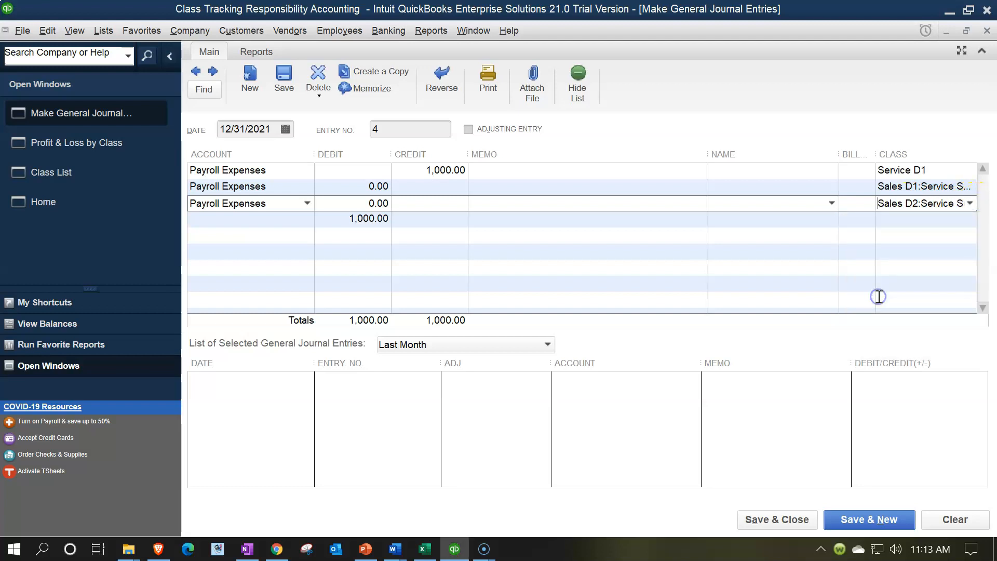
left_click(335, 215)
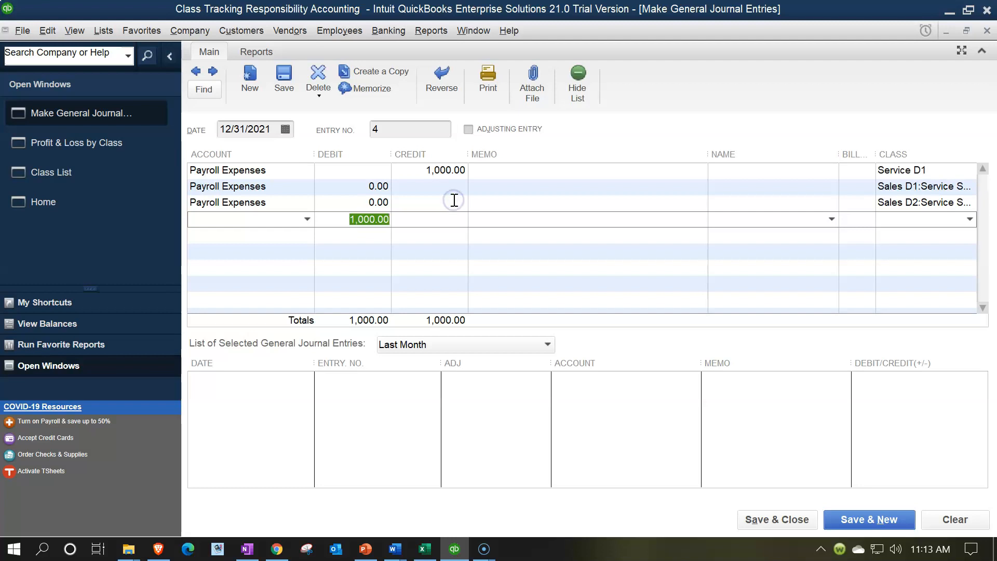
key("Delete")
Set the Sales D1:Service Sub D1 line's debit to 450, calculated as 1000 * 45%.
key("XF86Calculator")
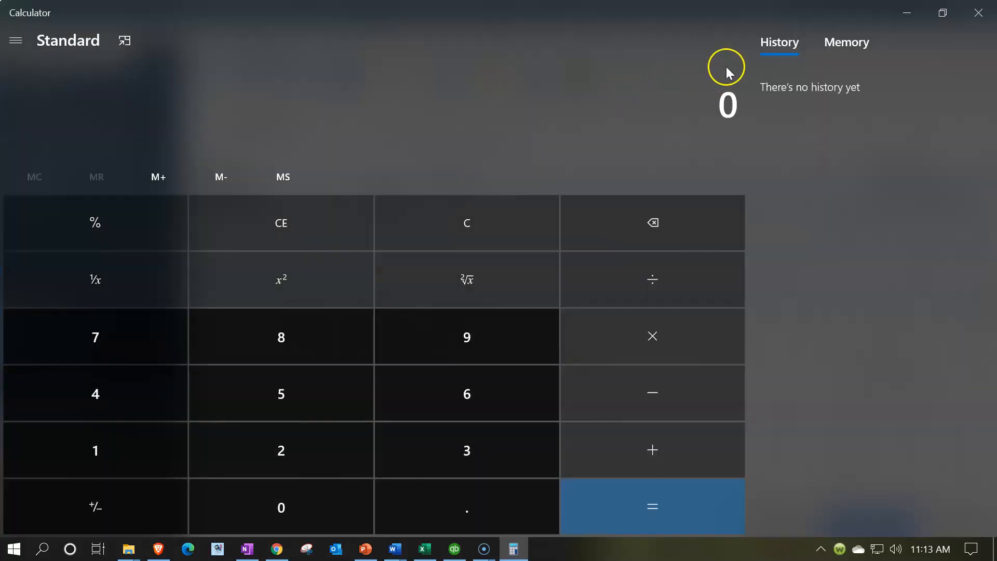
left_click(969, 21)
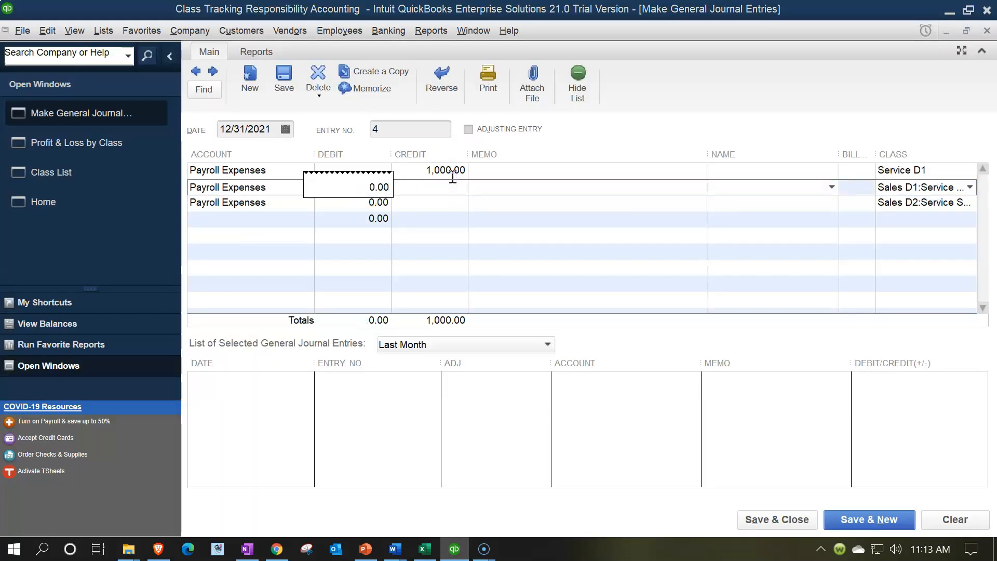
key("BackSpace")
key("BackSpace")
key("BackSpace")
key("BackSpace")
type("1000")
type("*")
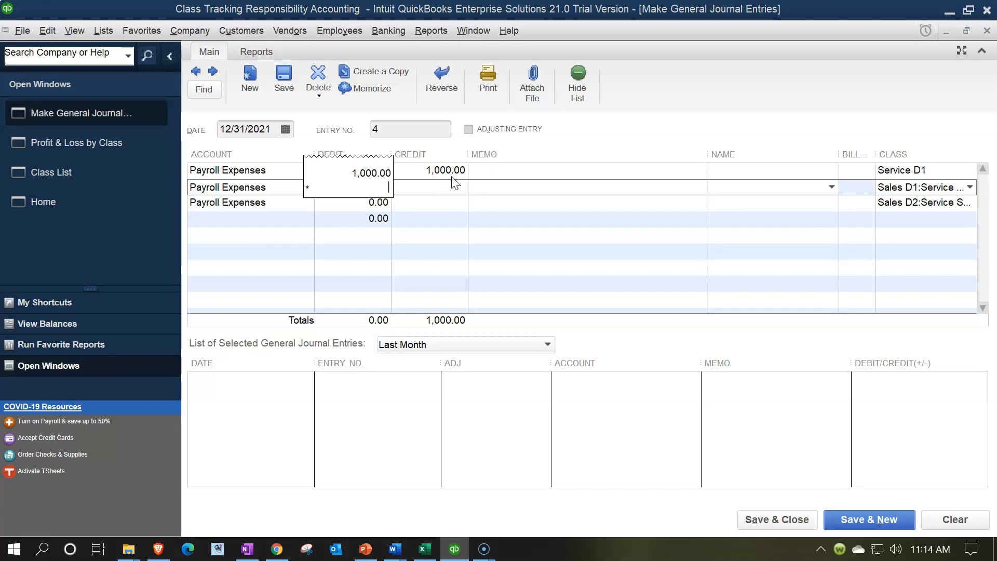
type("45%")
key("Tab")
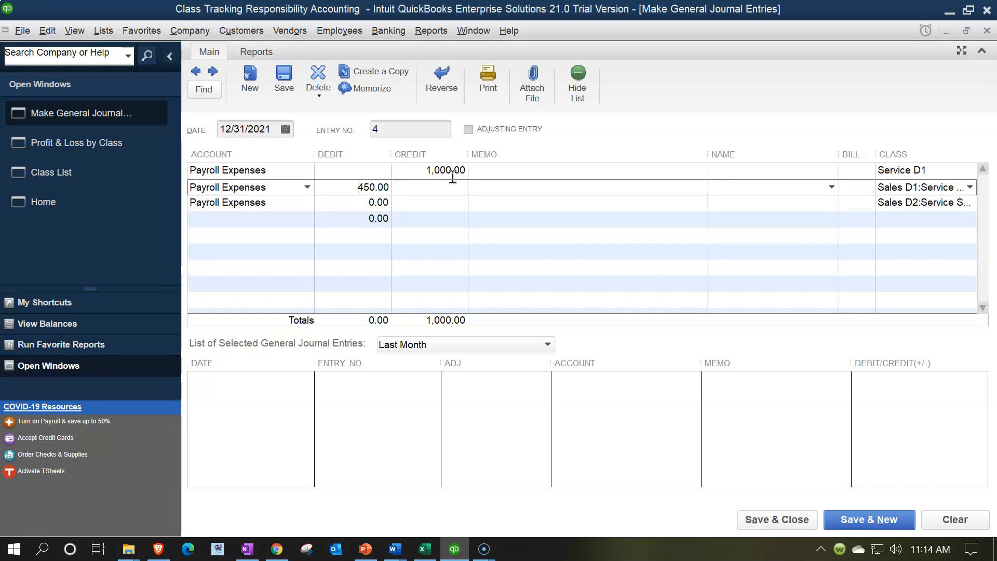
Set the Sales D2:Service Sub D2 line's debit to 550, calculated as 1000-450.
key("Tab")
key("Tab")
key("Tab")
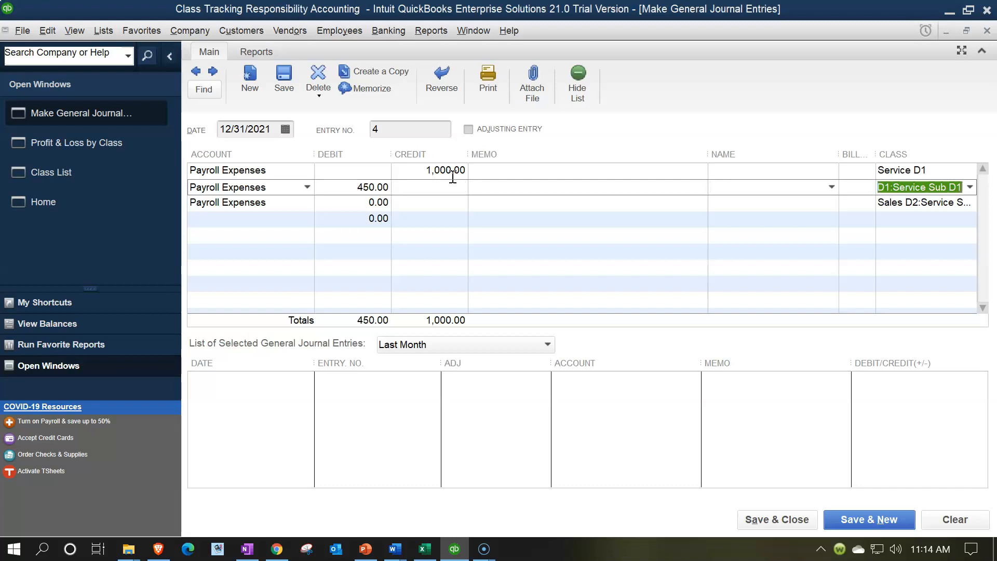
type("1000")
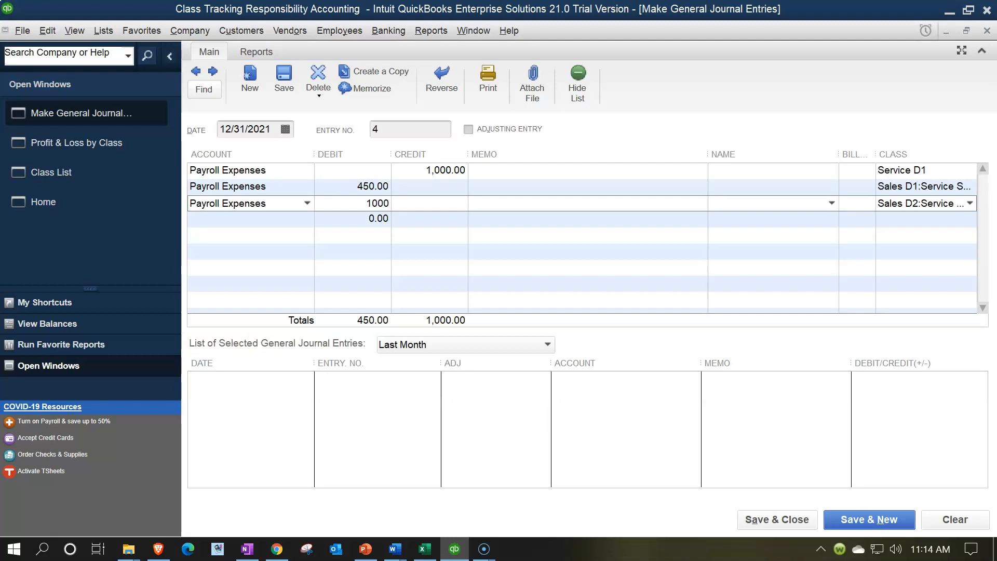
type("-450")
key("Return")
Save and close the journal entry, accepting its future date, and collapse the Sales D1 subclass columns in the Profit & Loss by Class report.
left_click(764, 523)
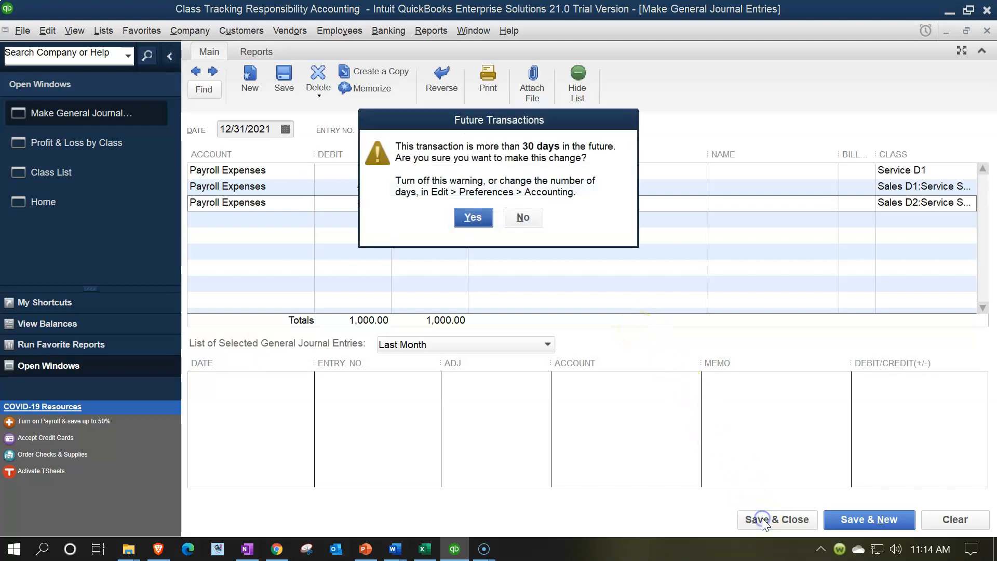
left_click(484, 222)
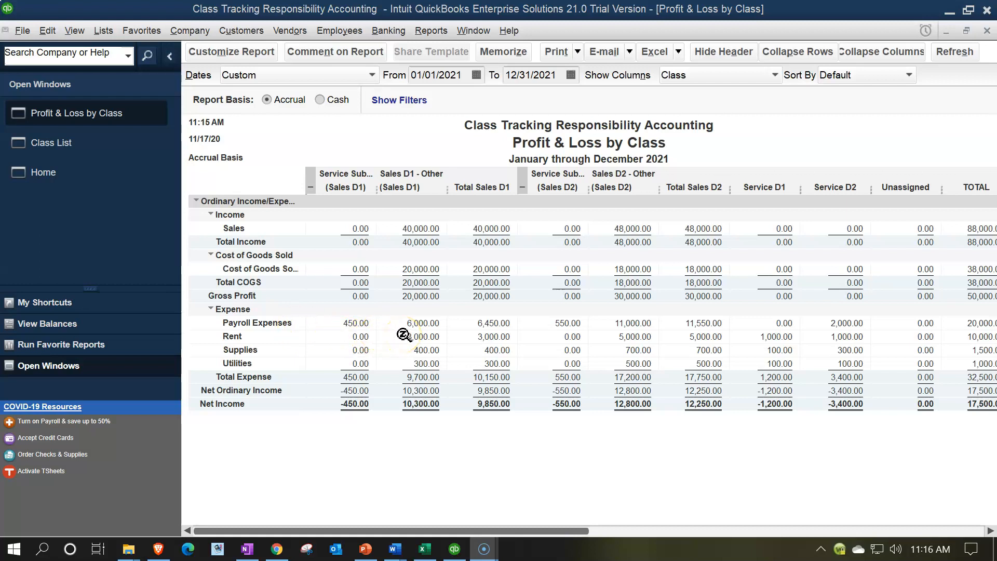
left_click(311, 187)
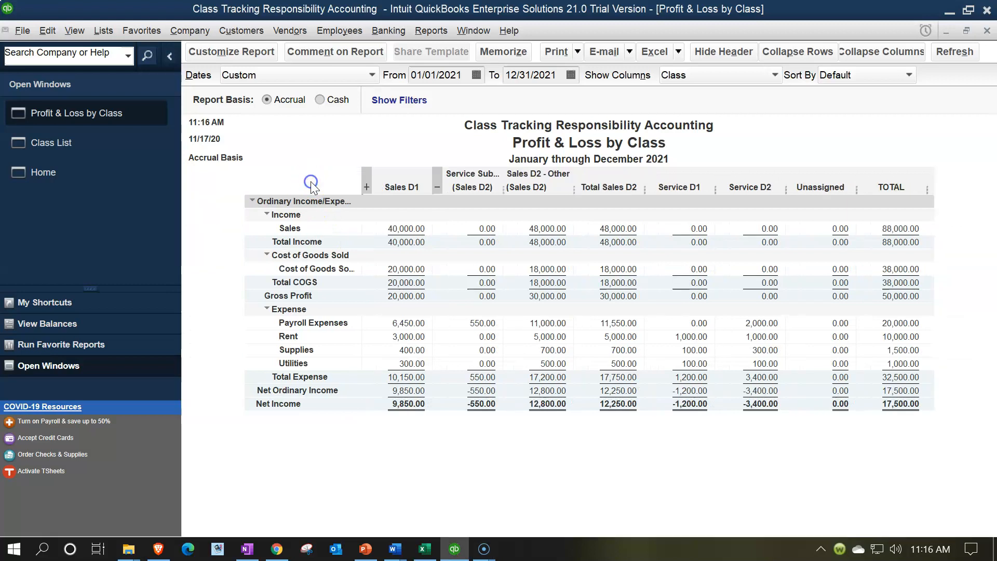
Expand the Sales D1 subclass columns in the Profit & Loss by Class report.
left_click(400, 322)
left_click(366, 187)
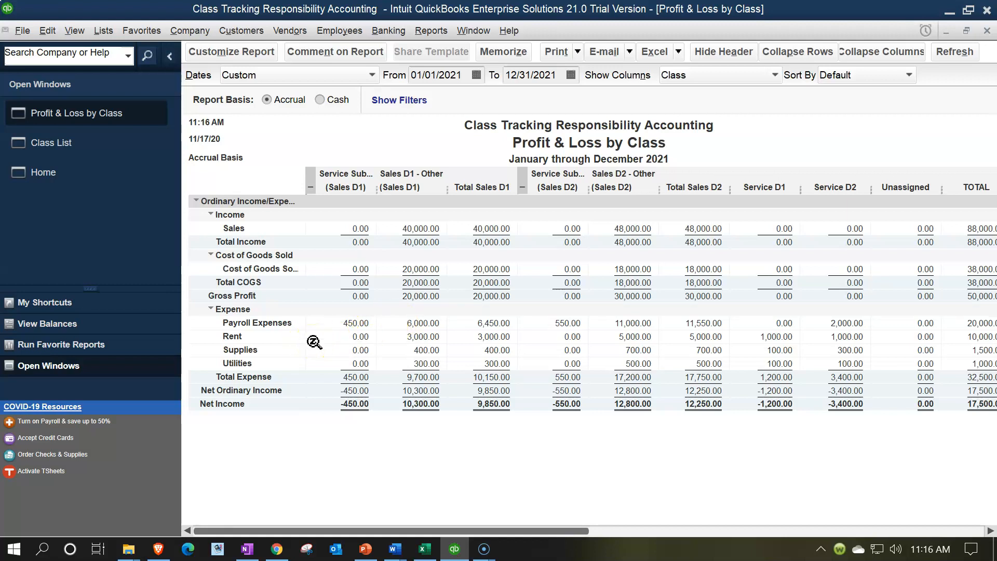
Examine the square footage, sales and employee allocation percentages in the Excel workbook, and return to QuickBooks to check the Service D1 rent in the report.
left_click(425, 548)
left_click(395, 385)
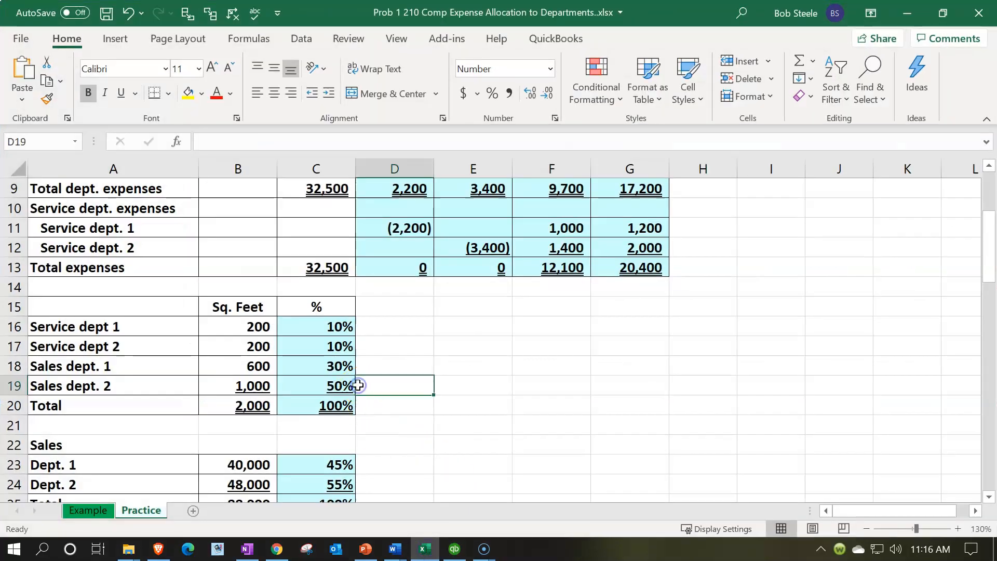
scroll(345, 386, "down", 1)
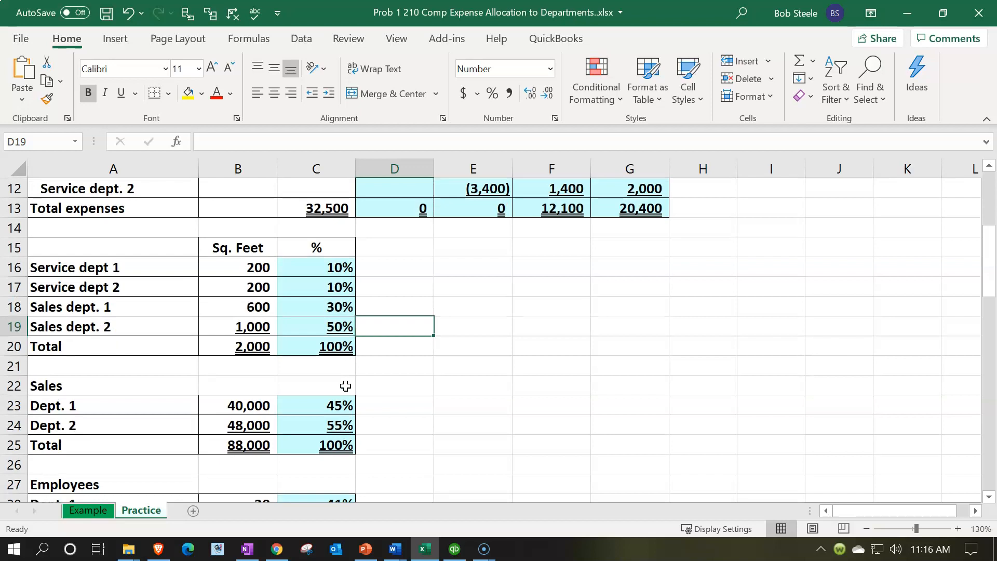
scroll(346, 386, "down", 1)
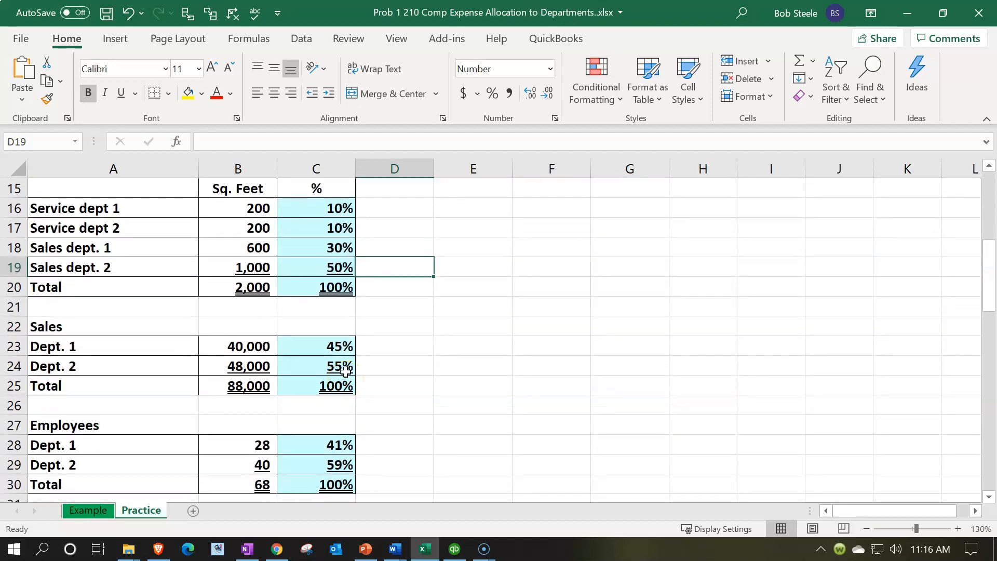
scroll(353, 364, "down", 1)
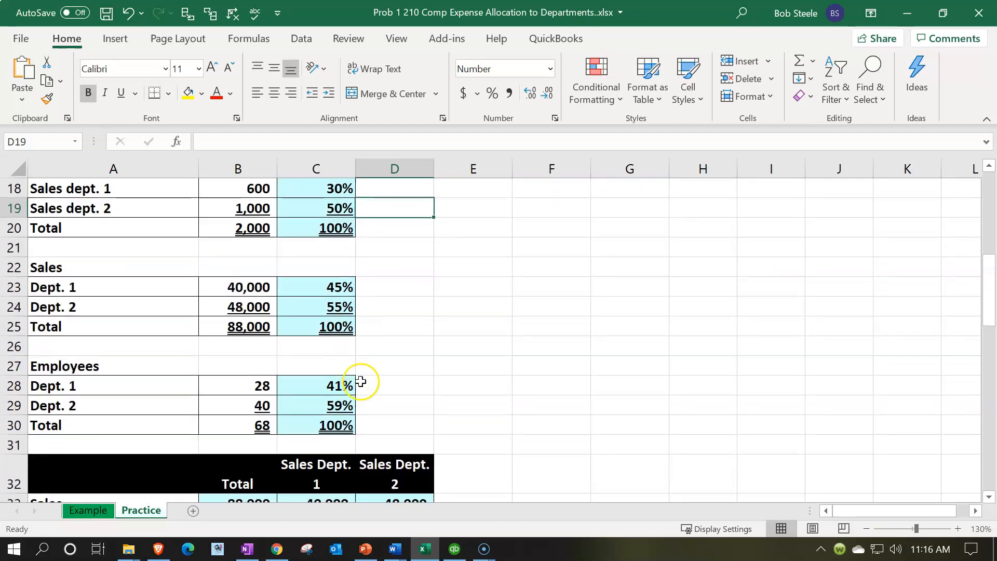
scroll(360, 382, "up", 1)
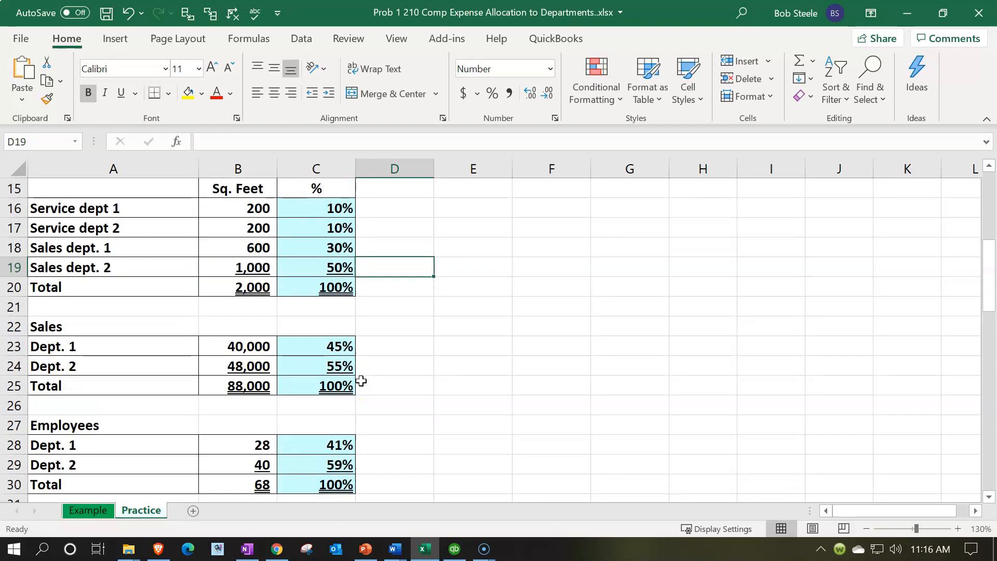
scroll(362, 379, "up", 3)
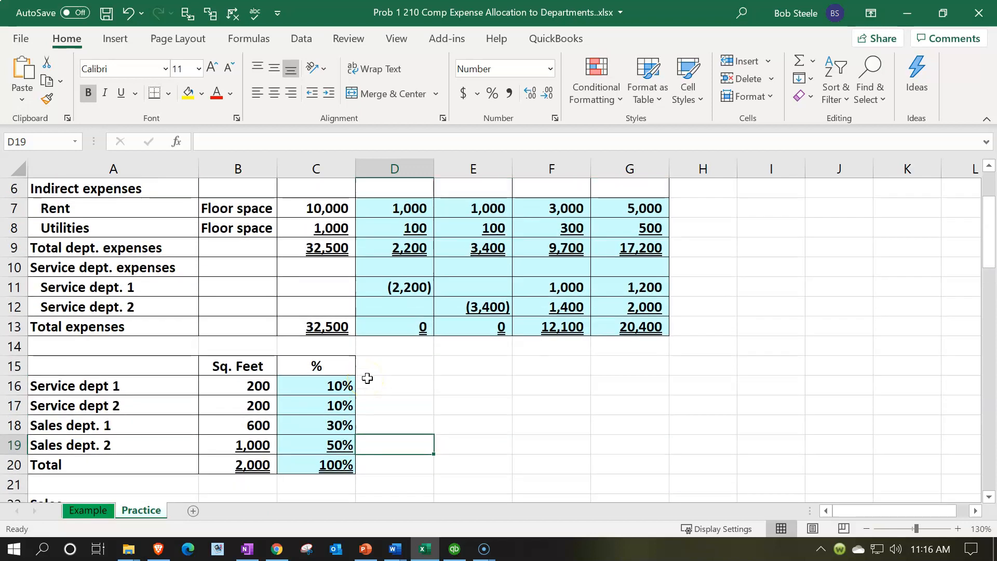
left_click(454, 548)
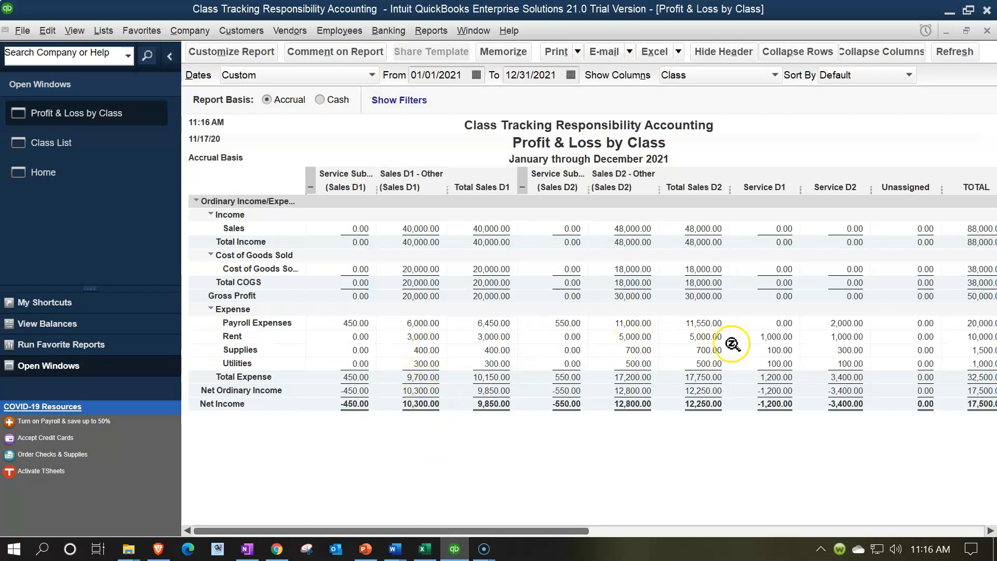
left_click(774, 336)
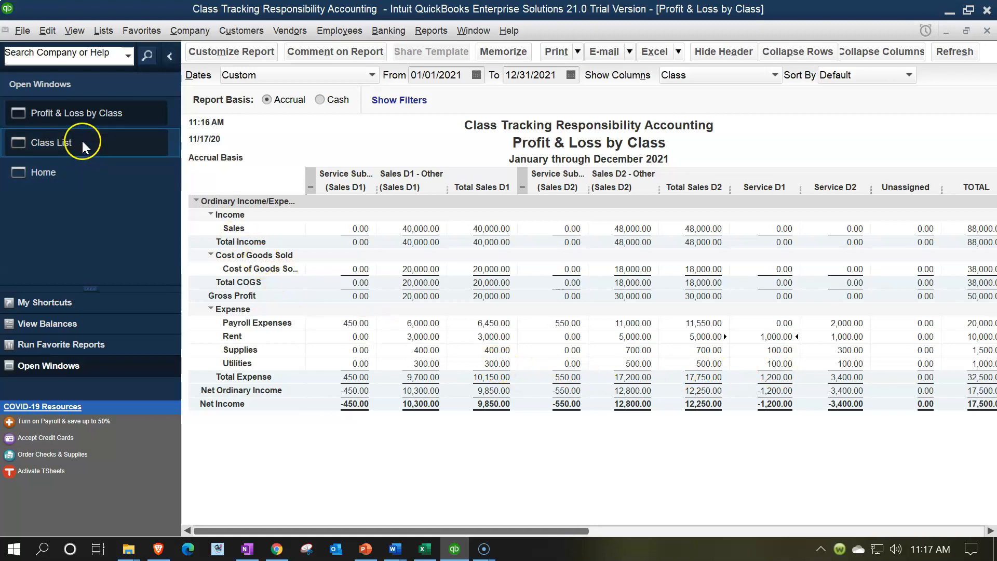
Start a new general journal entry dated 12/31/2021 with a Rent line crediting 1,000 to class Service D1.
left_click(199, 34)
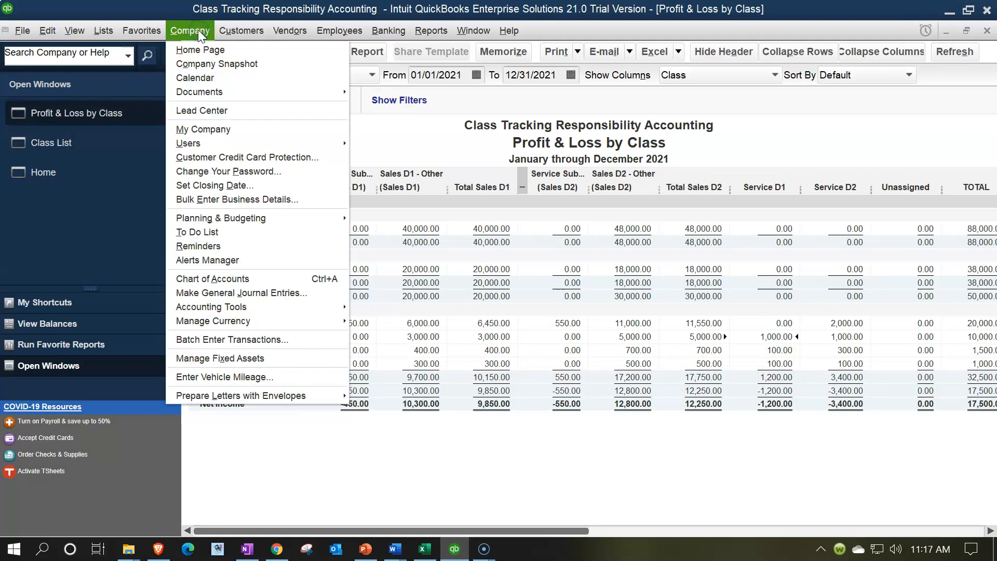
left_click(267, 293)
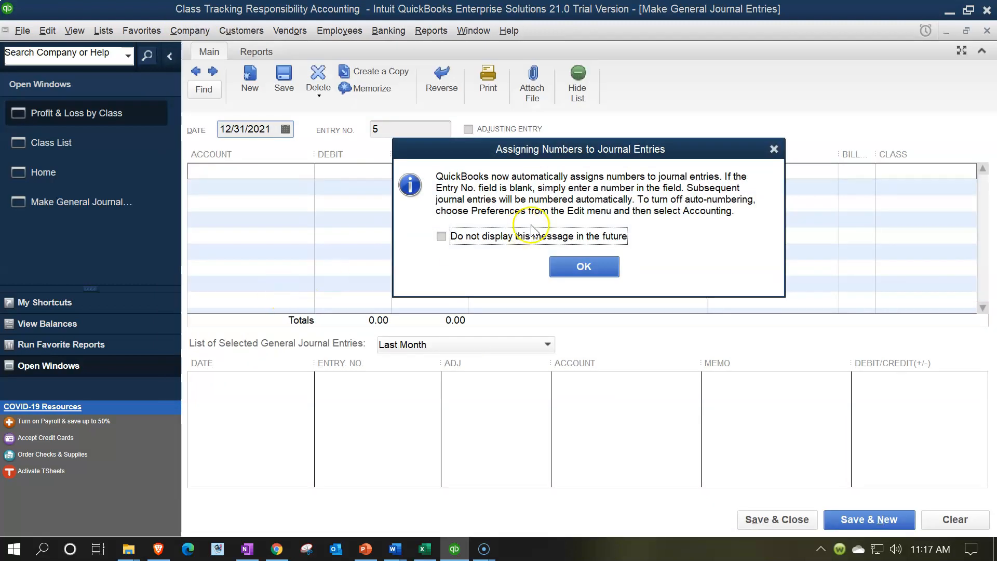
left_click(584, 265)
key("Tab")
key("Tab")
key("Tab")
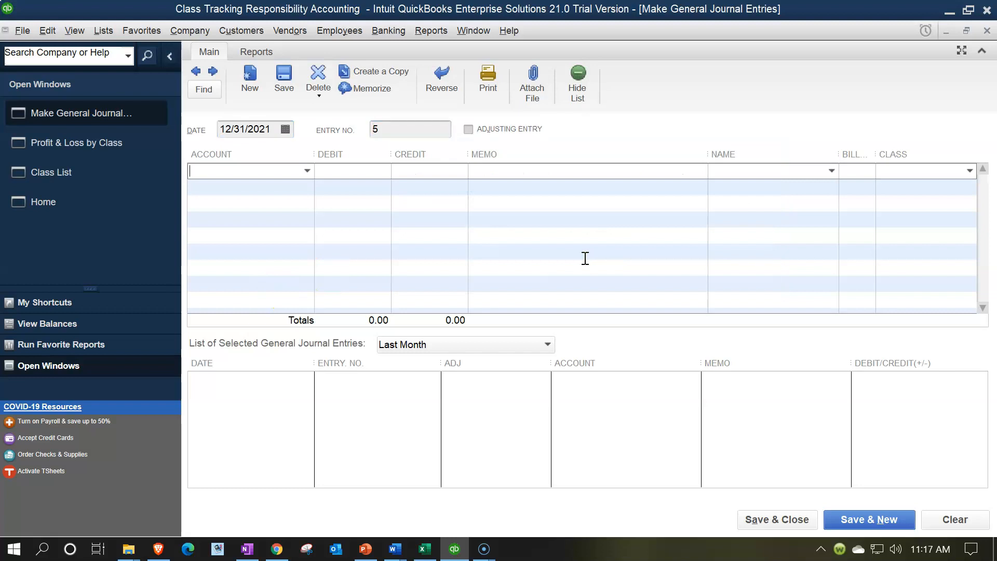
type("Re")
key("Tab")
key("Tab")
key("Tab")
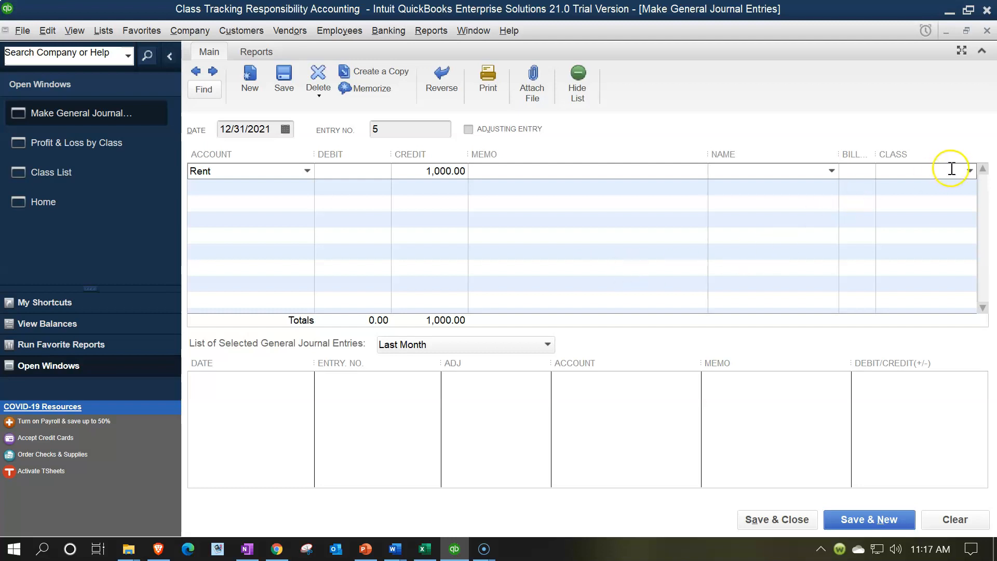
left_click(971, 174)
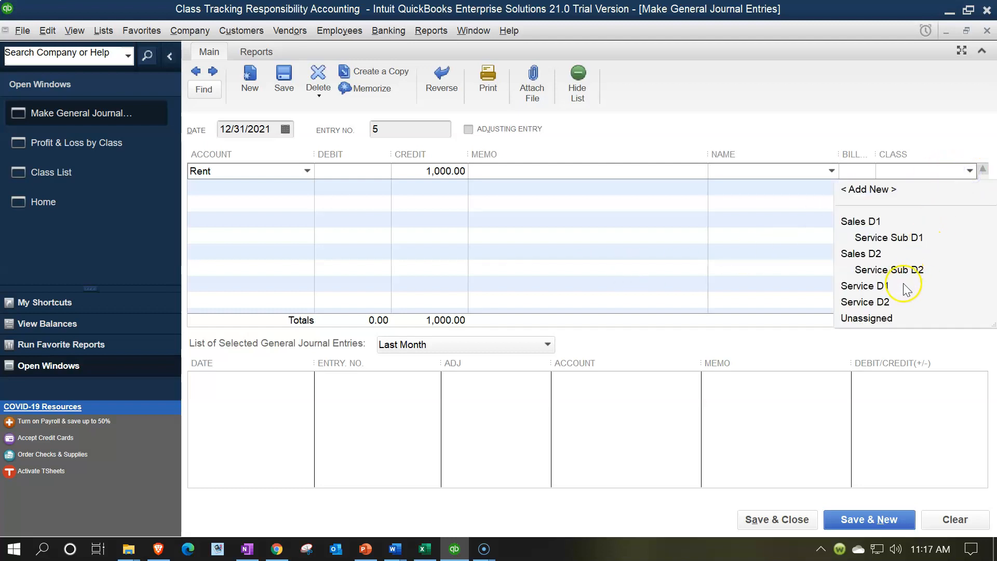
left_click(889, 286)
Add a second Rent line for class Sales D1:Service Sub D1, clearing its automatically filled debit.
key("Tab")
type("R")
key("Tab")
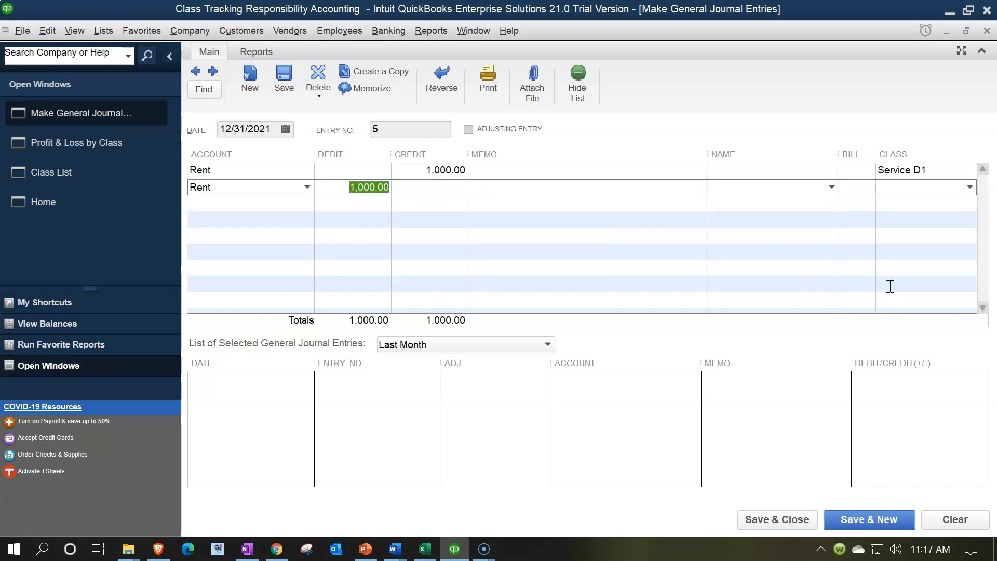
key("Delete")
key("Tab")
key("Tab")
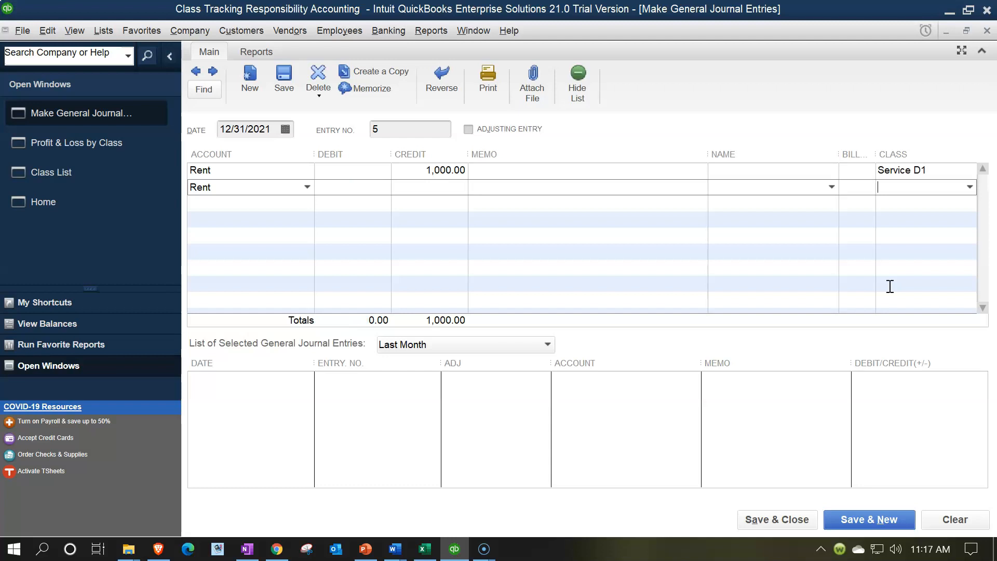
left_click(969, 186)
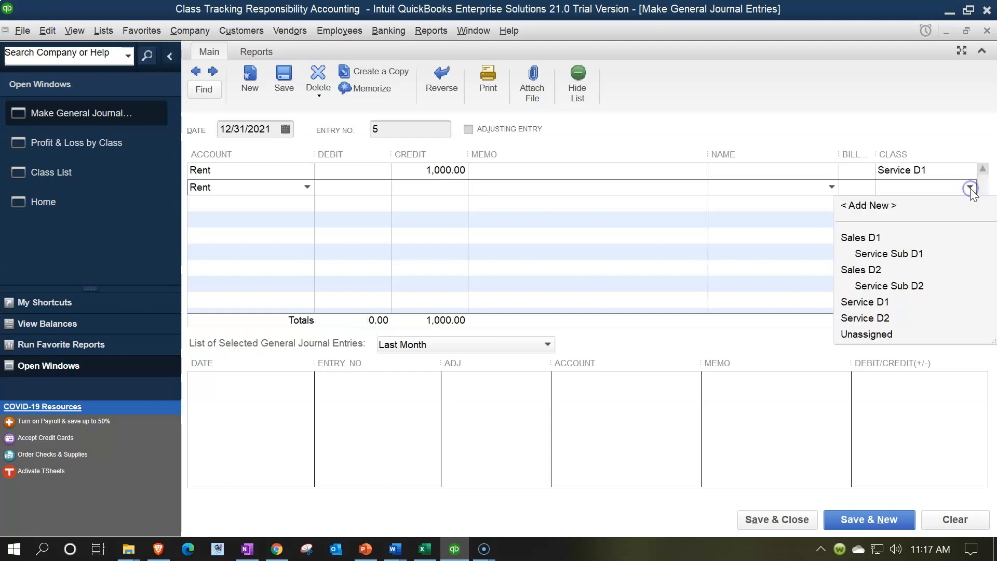
left_click(906, 253)
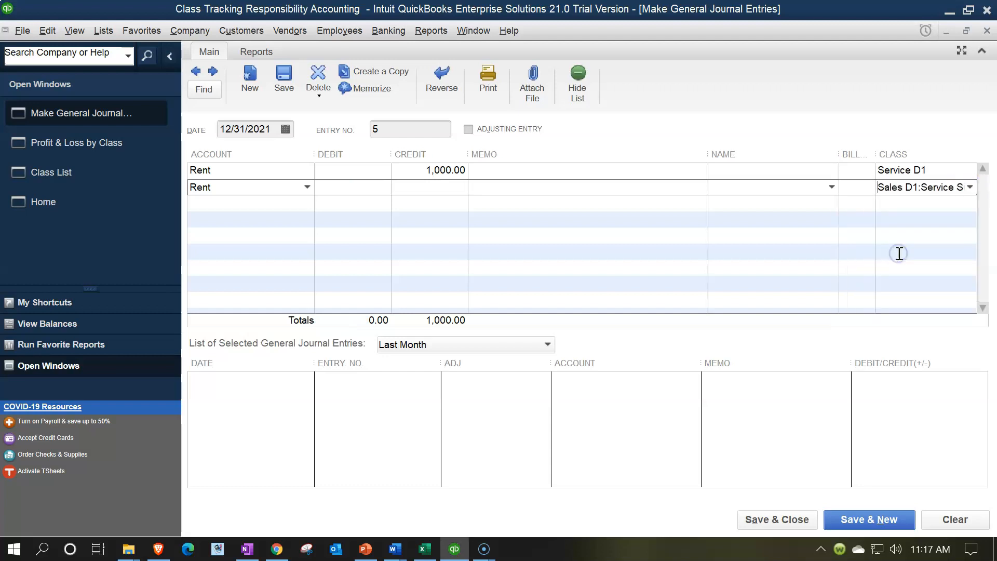
Add a third Rent line for class Sales D2:Service Sub D2, clearing its automatically filled debit.
key("Tab")
type("Re")
key("Tab")
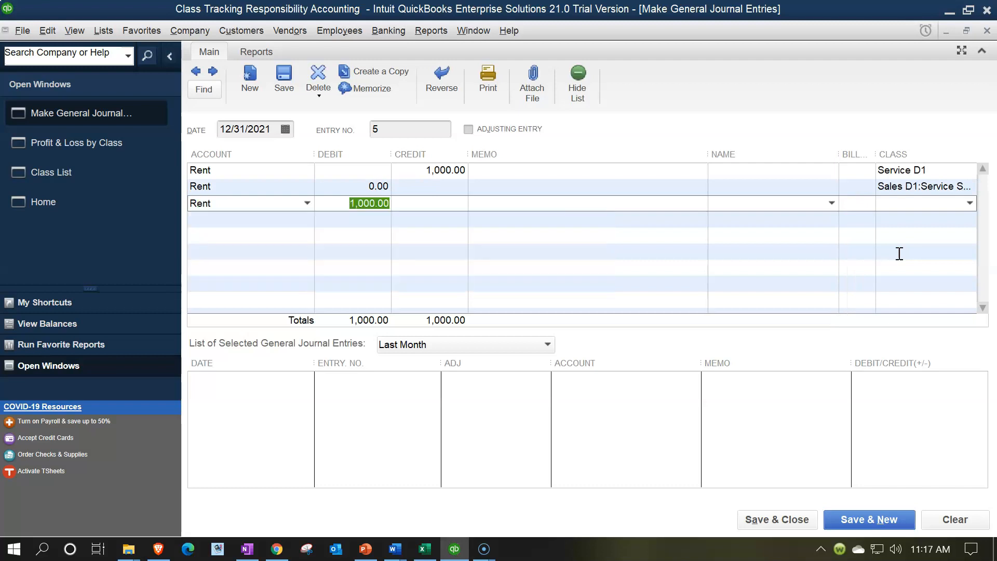
key("Delete")
key("Tab")
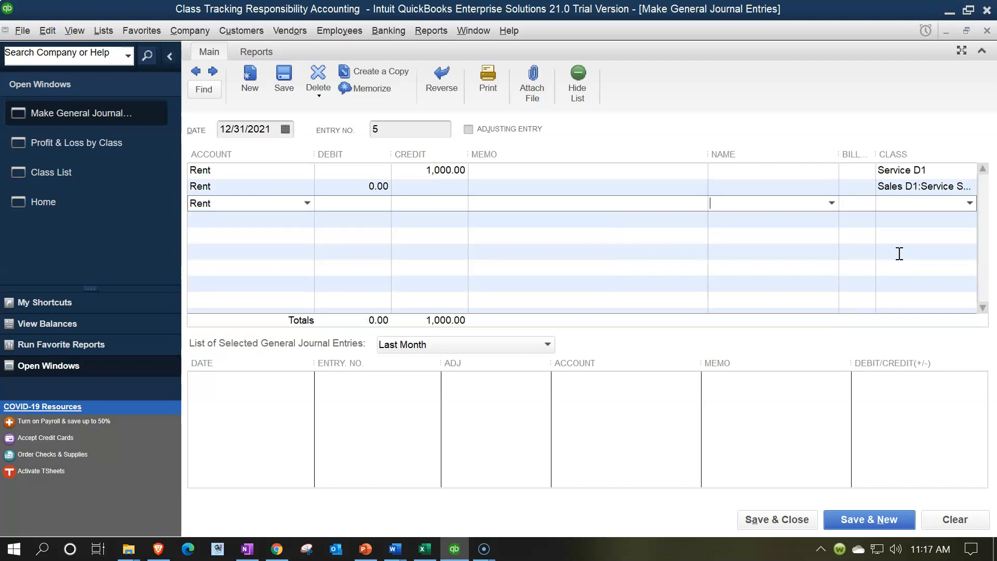
left_click(969, 203)
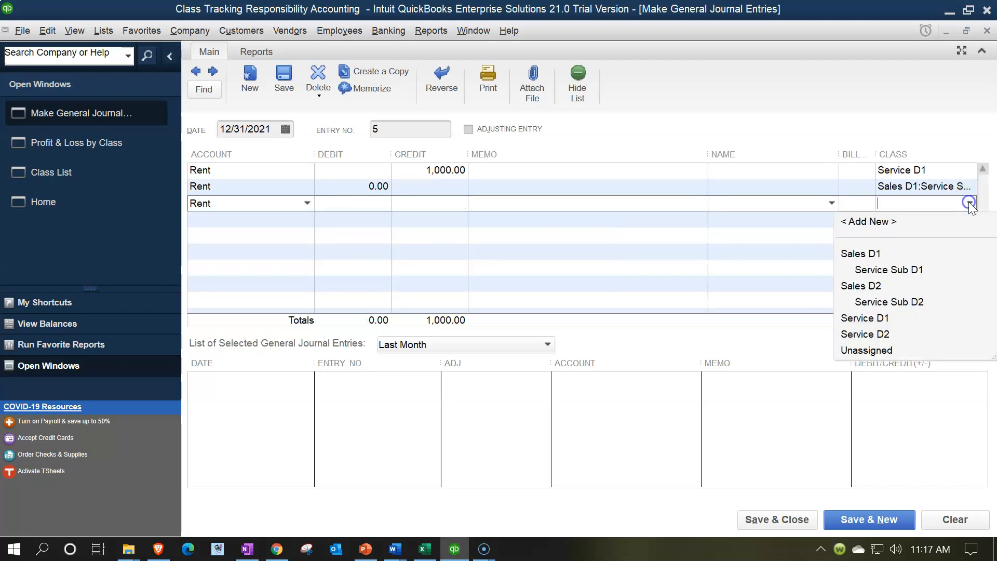
left_click(900, 300)
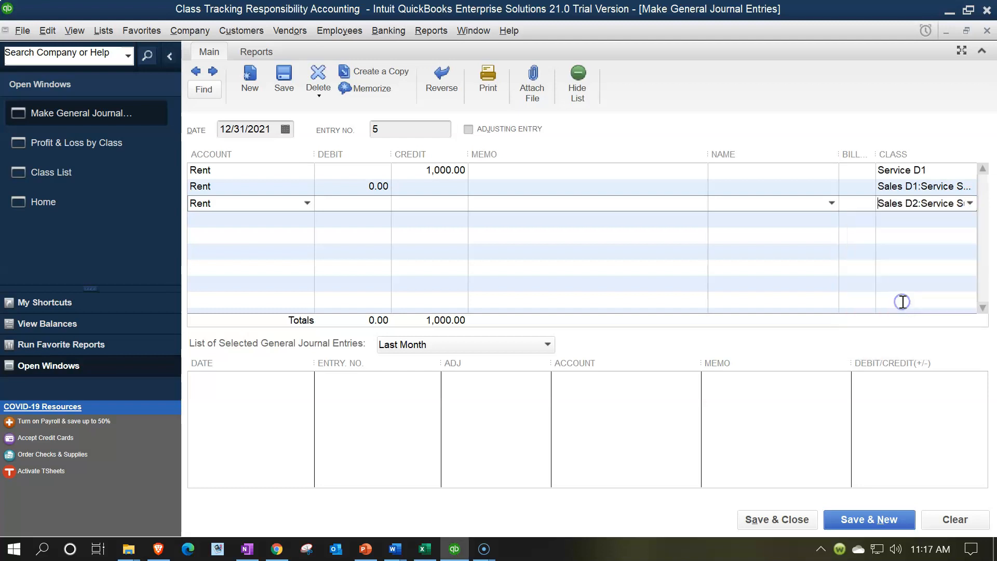
Set the Rent debit on the Sales D1:Service Sub D1 line to 450, calculated as 1000 * .45.
left_click(351, 192)
type("1000*")
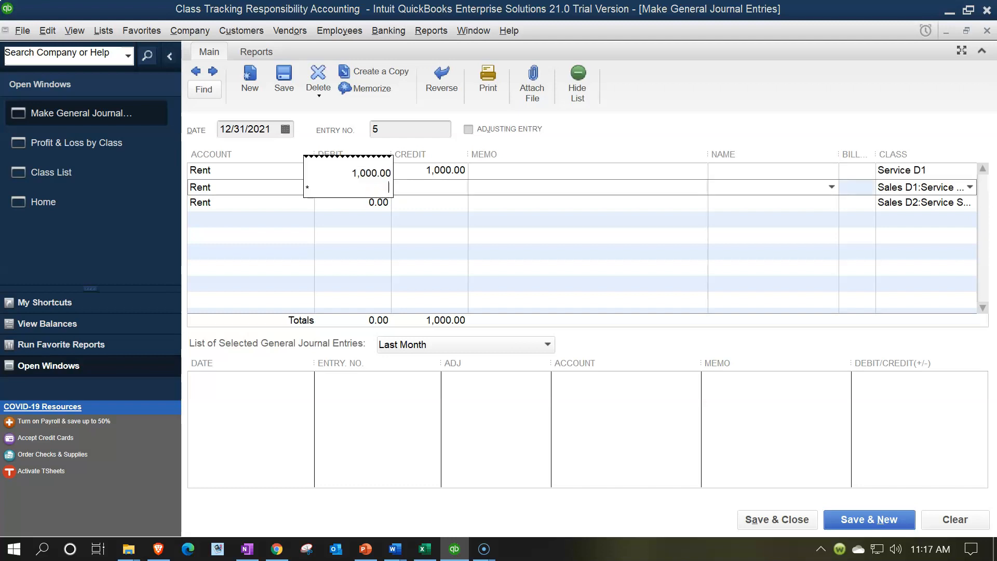
type(".45")
key("Return")
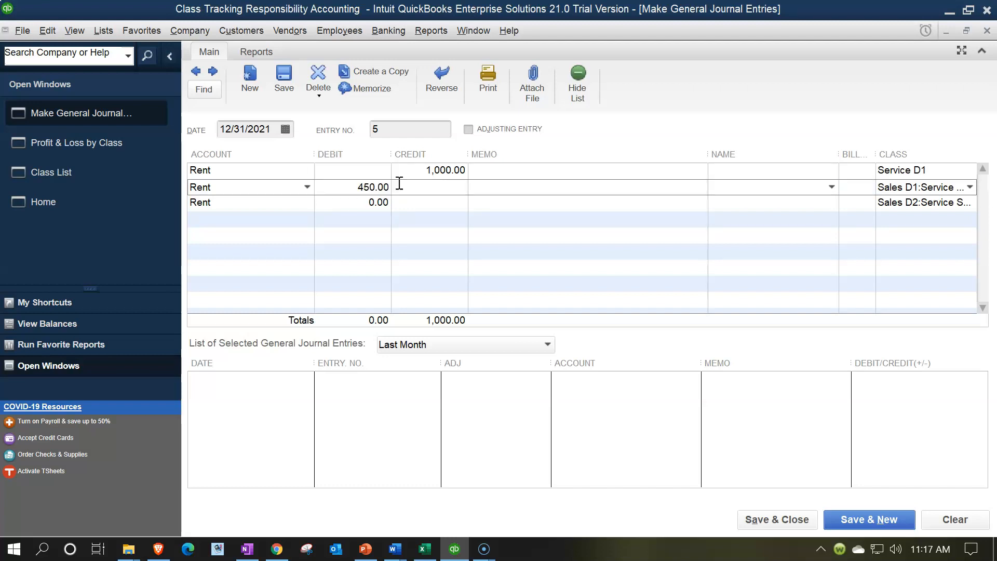
Set the Rent debit on the Sales D2:Service Sub D2 line to 550.
left_click(364, 202)
type("4")
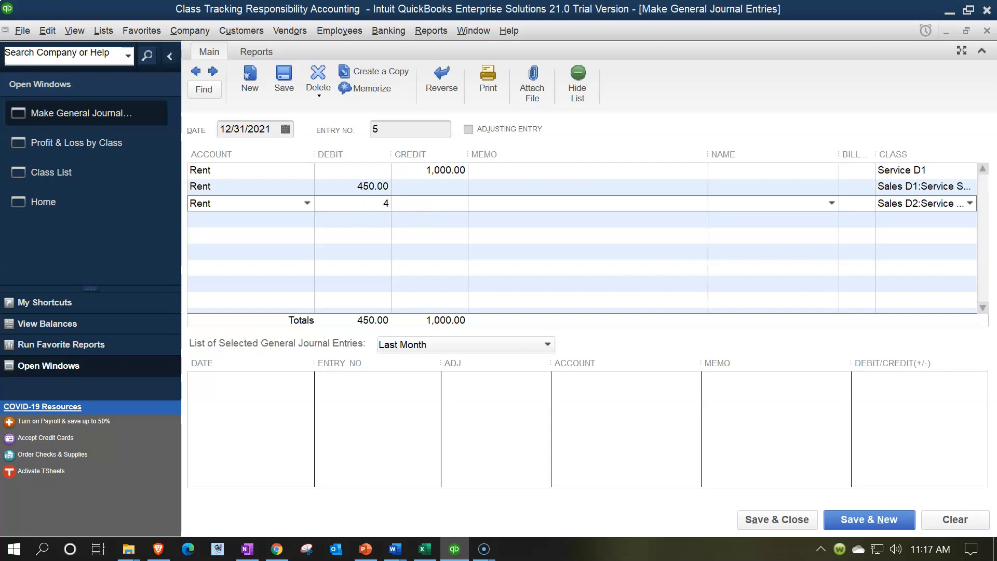
type("1000*")
key("Return")
key("Tab")
Save the rent journal entry, accepting its future date, and go to the first account line of a new entry.
left_click(854, 525)
left_click(490, 222)
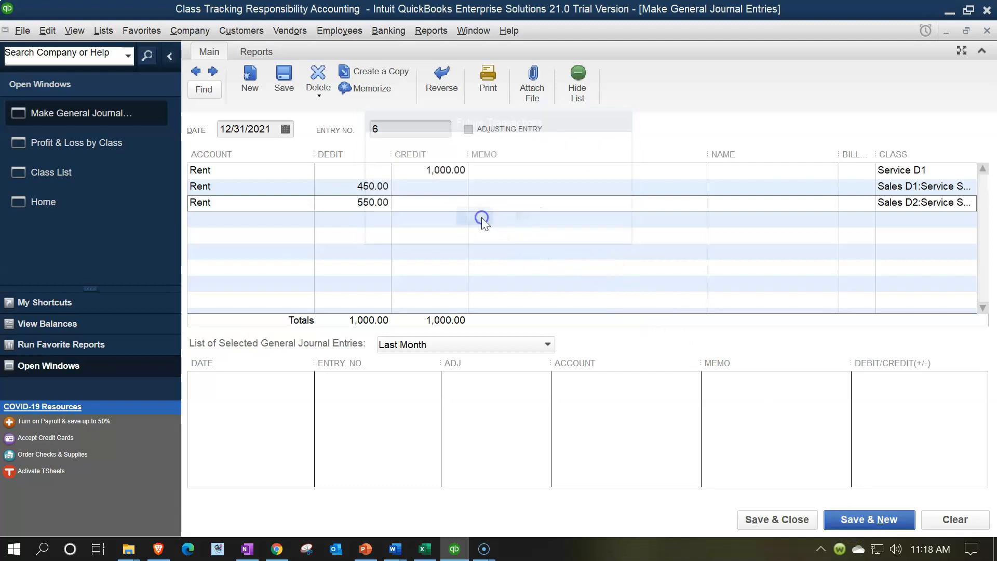
key("Tab")
Enter a Supplies line crediting 100 to class Service D1, checking the amount against the Profit & Loss by Class report.
key("Tab")
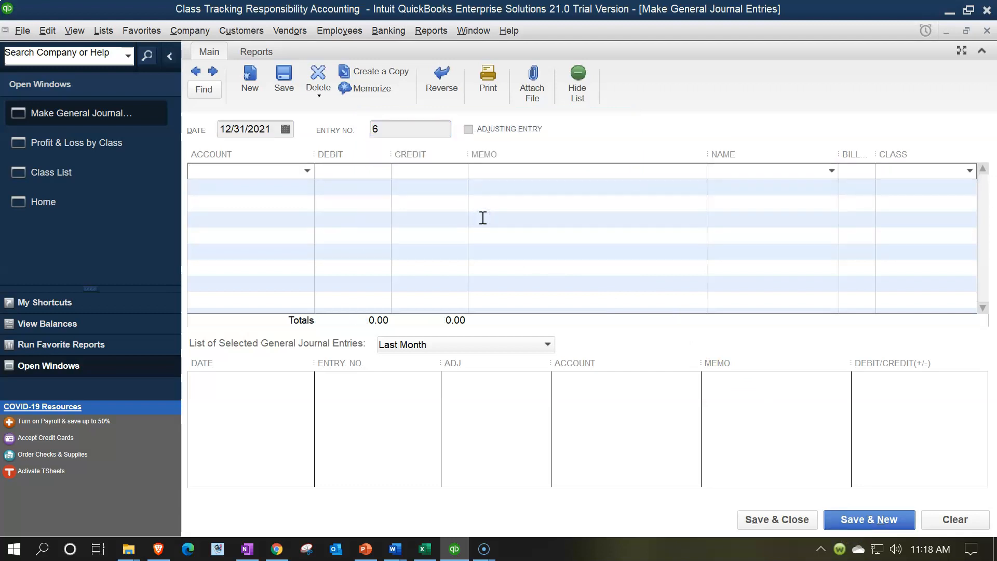
type("su")
key("Tab")
type("100.00")
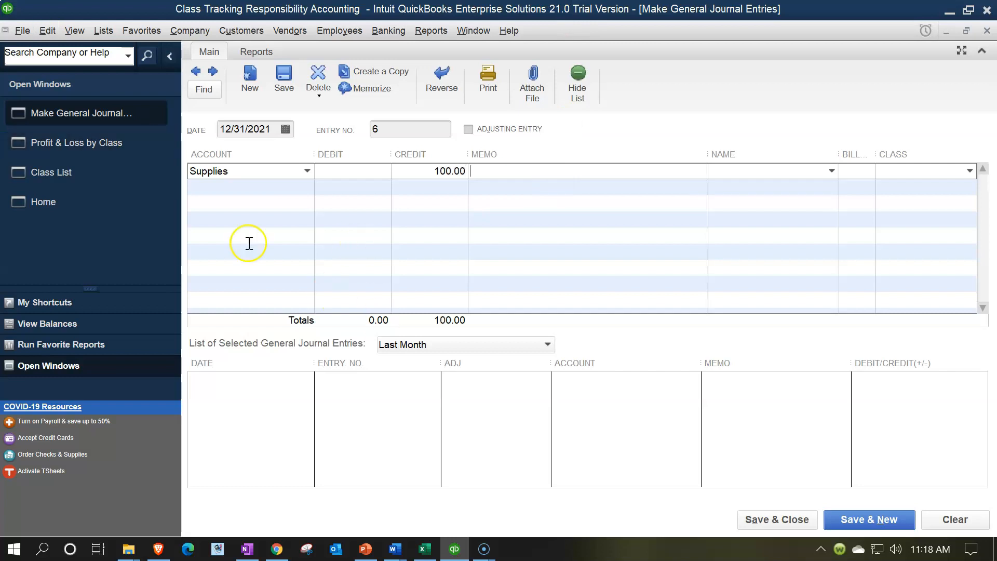
left_click(103, 148)
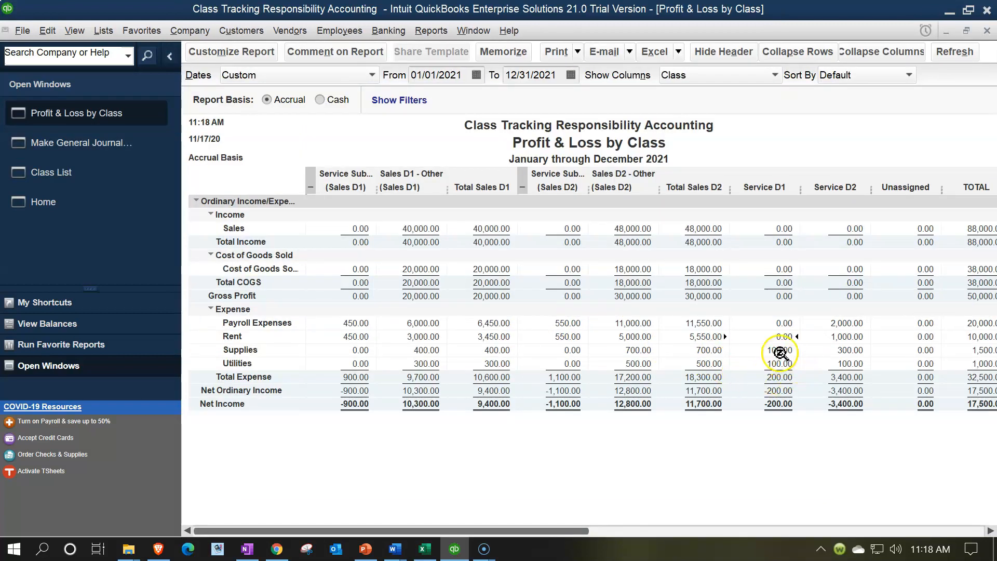
left_click(100, 147)
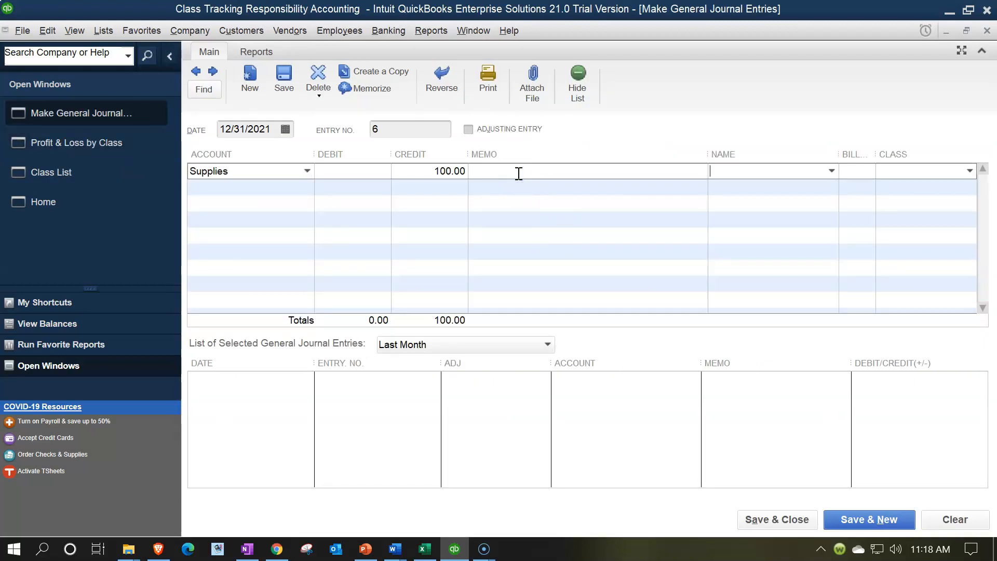
left_click(969, 171)
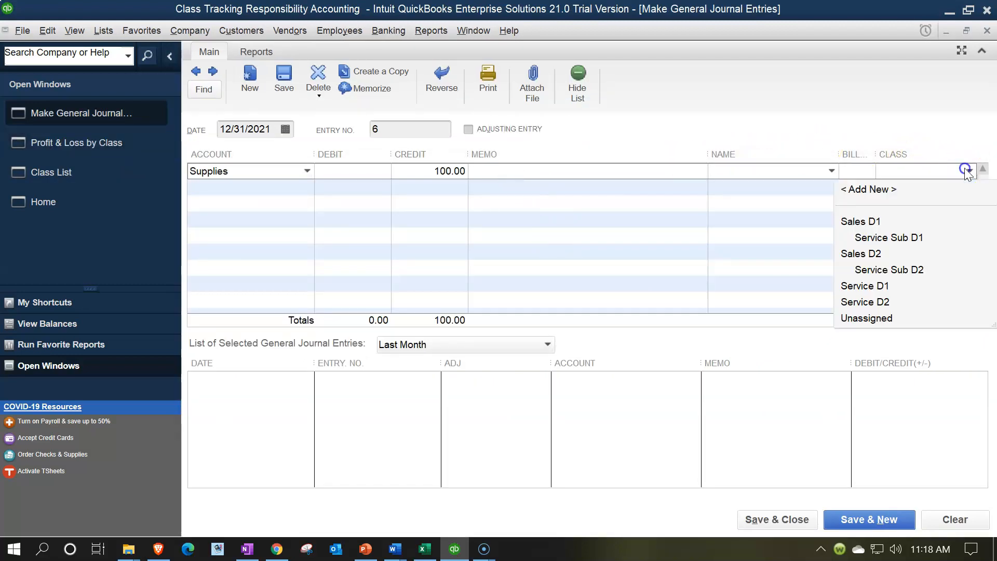
left_click(884, 288)
Add a second Supplies line with no debit amount and assign it to class Sales D1:Service Sub D1.
key("Tab")
type("Sales")
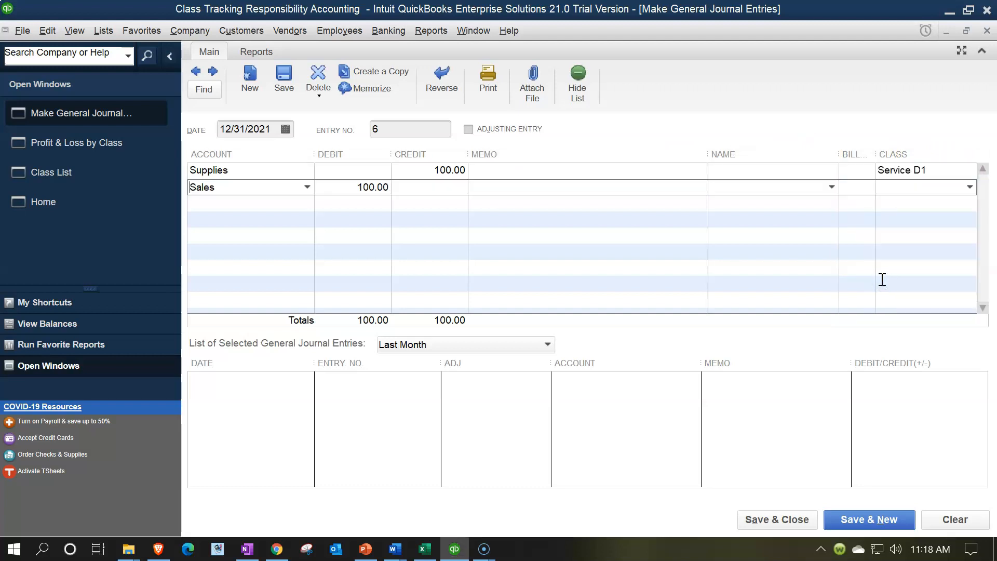
type("uppli")
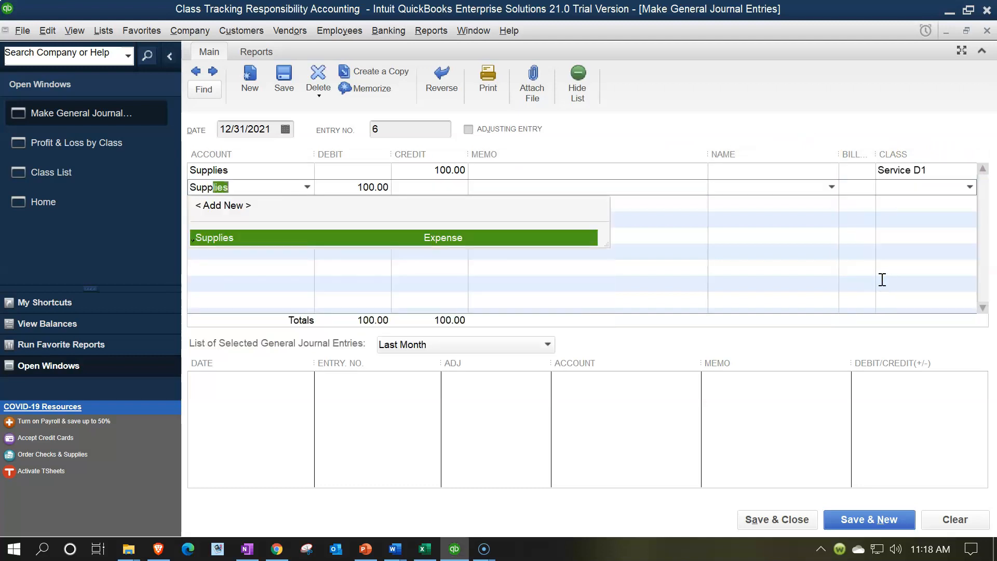
key("Tab")
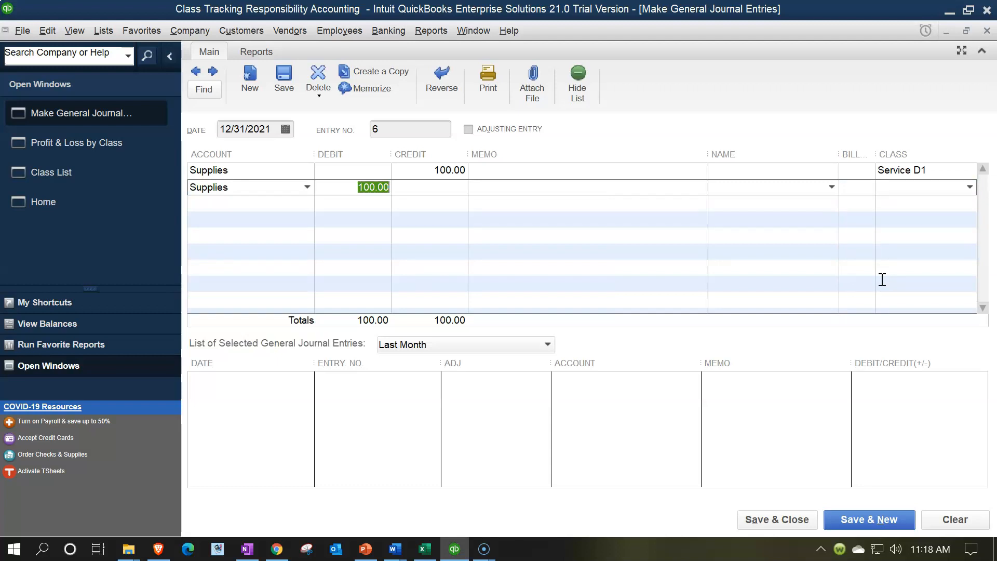
key("BackSpace")
left_click(970, 187)
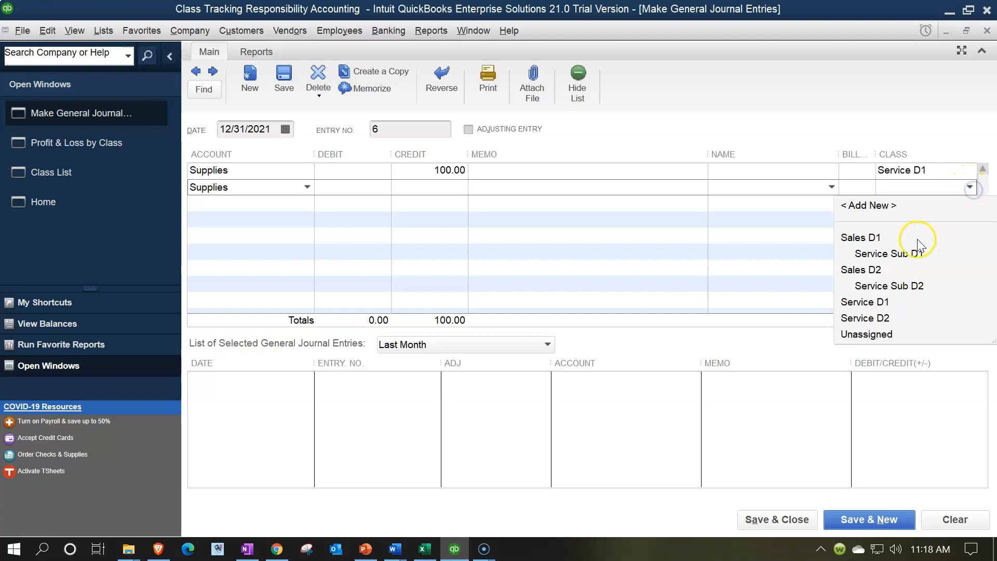
left_click(897, 253)
Add a third Supplies line with no debit amount and assign it to class Sales D2:Service Sub D2.
key("Tab")
type("su")
key("Tab")
key("BackSpace")
key("Tab")
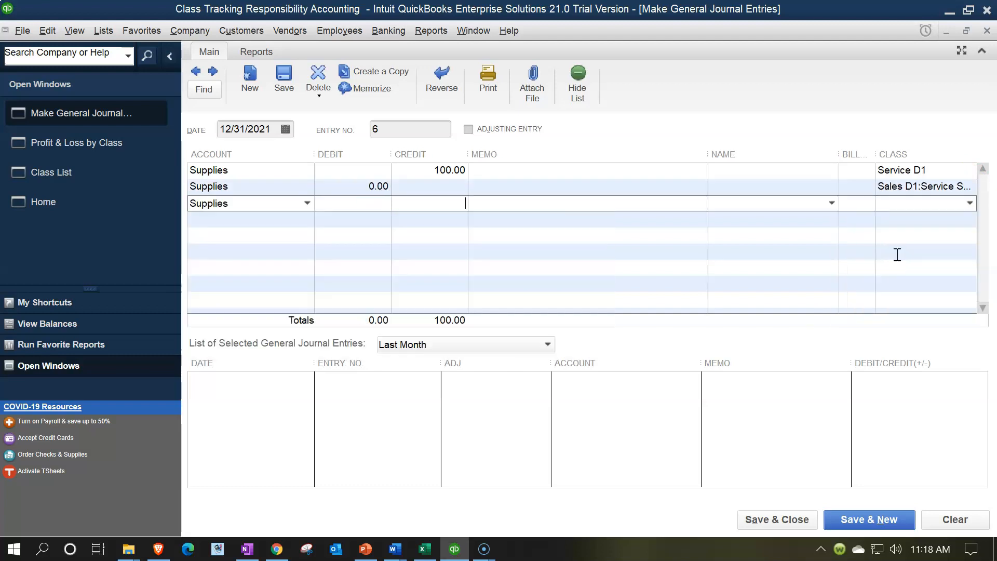
left_click(970, 203)
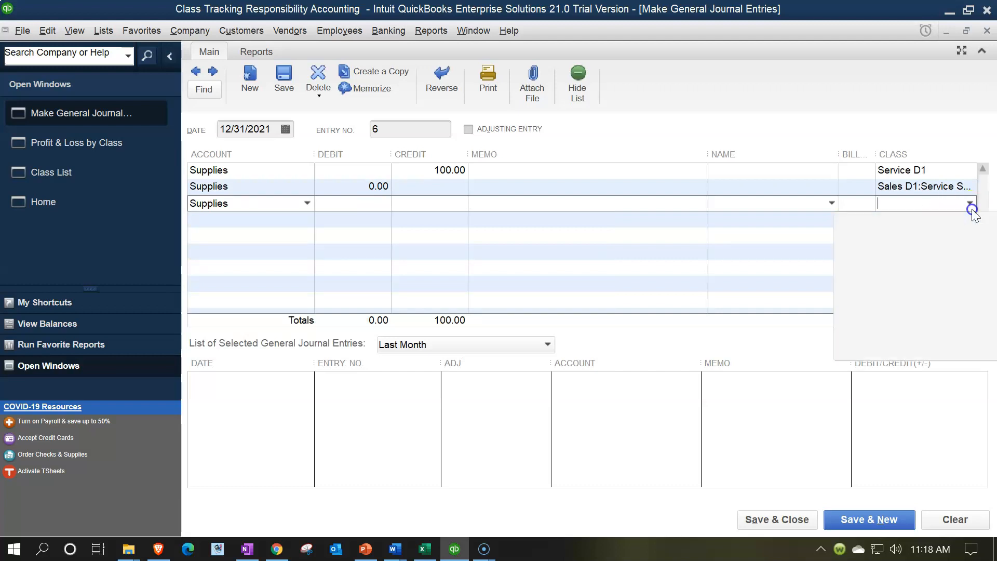
left_click(927, 304)
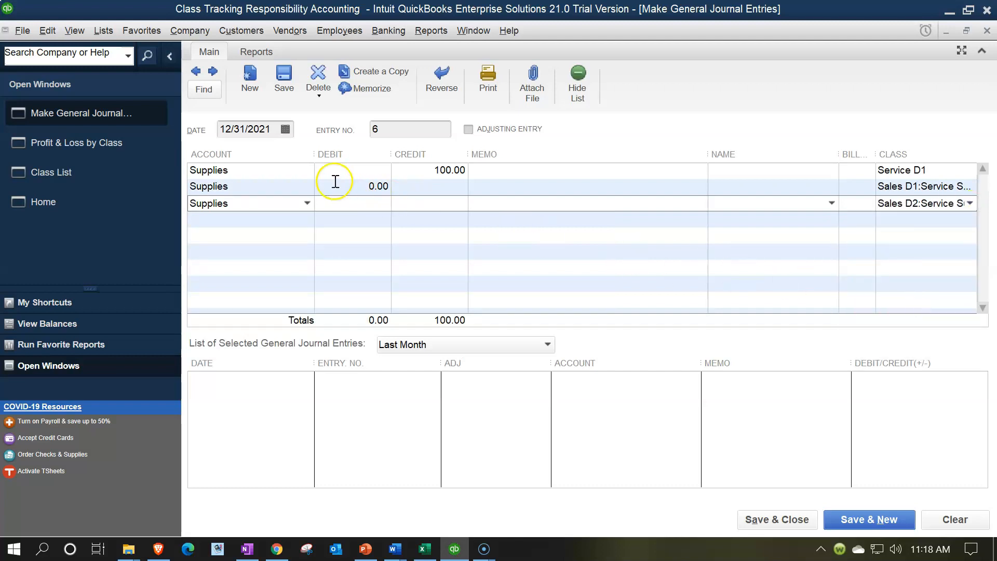
Set the Supplies debit on the Sales D1:Service Sub D1 line to 45, calculated as 100 * .45.
left_click(374, 186)
type("1")
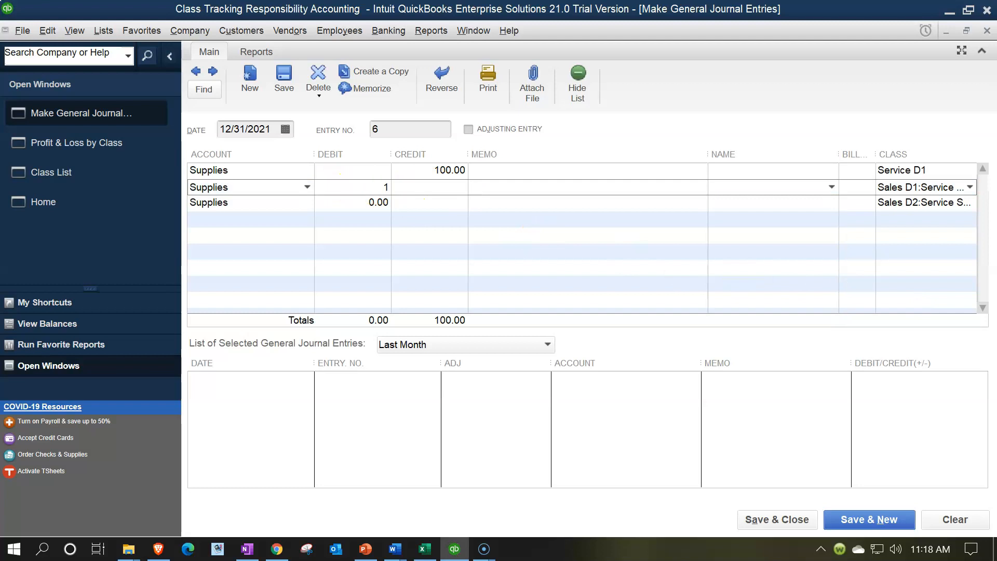
type("00*")
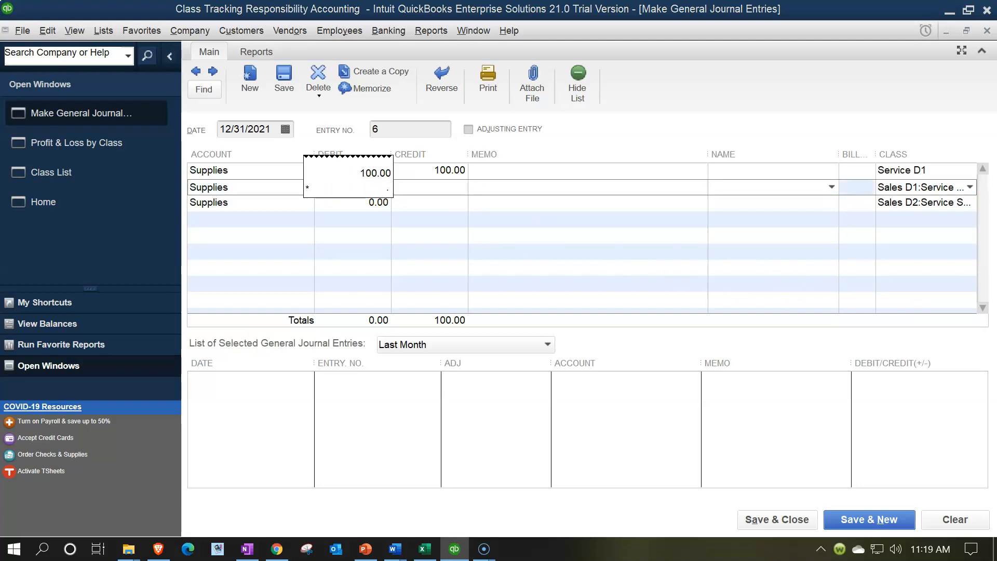
type(".45")
key("Return")
Set the Supplies debit on the Sales D2:Service Sub D2 line to 55, calculated as 100 * .55.
left_click(473, 193)
key("Tab")
key("Tab")
key("Tab")
type("1")
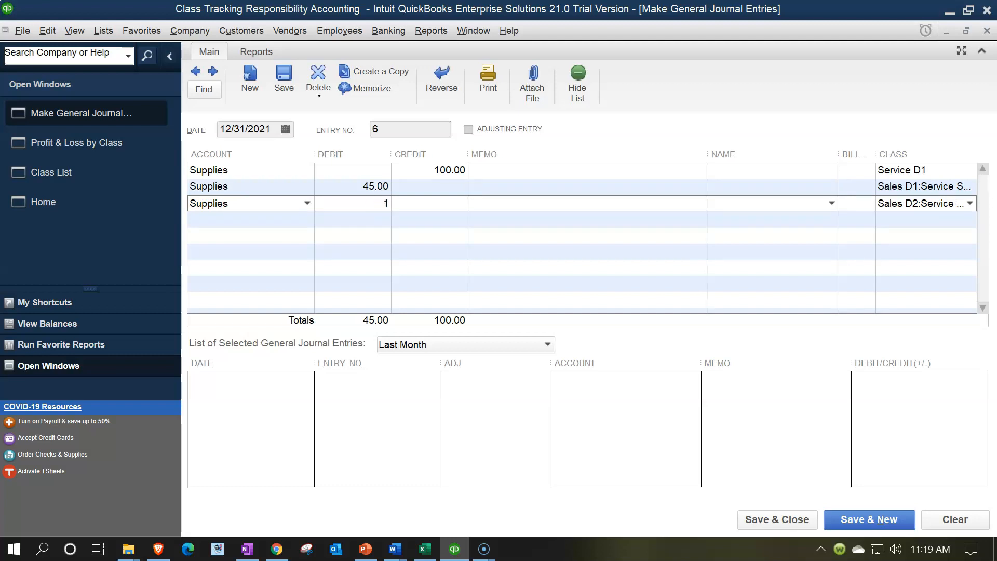
type("00*")
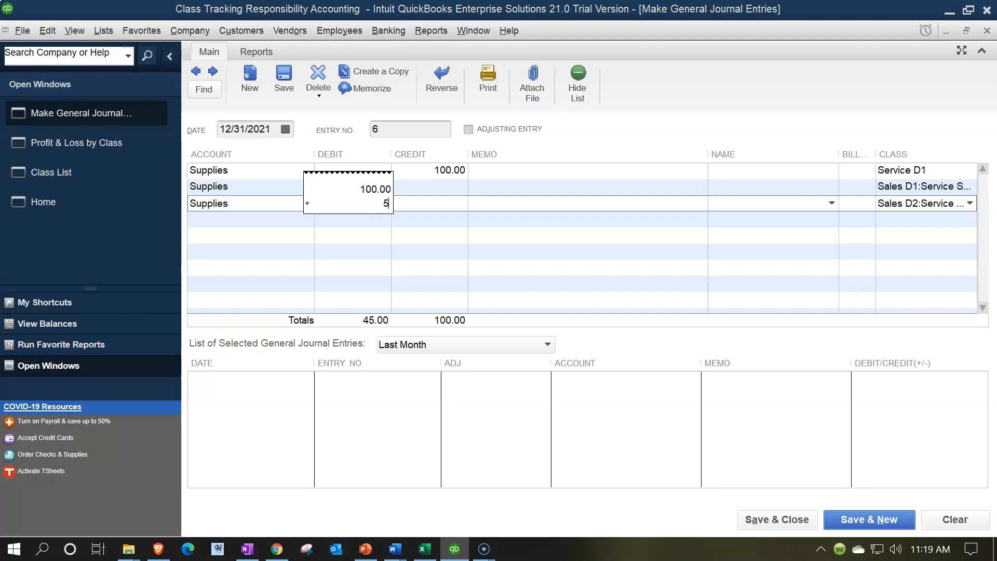
type(".55")
key("Return")
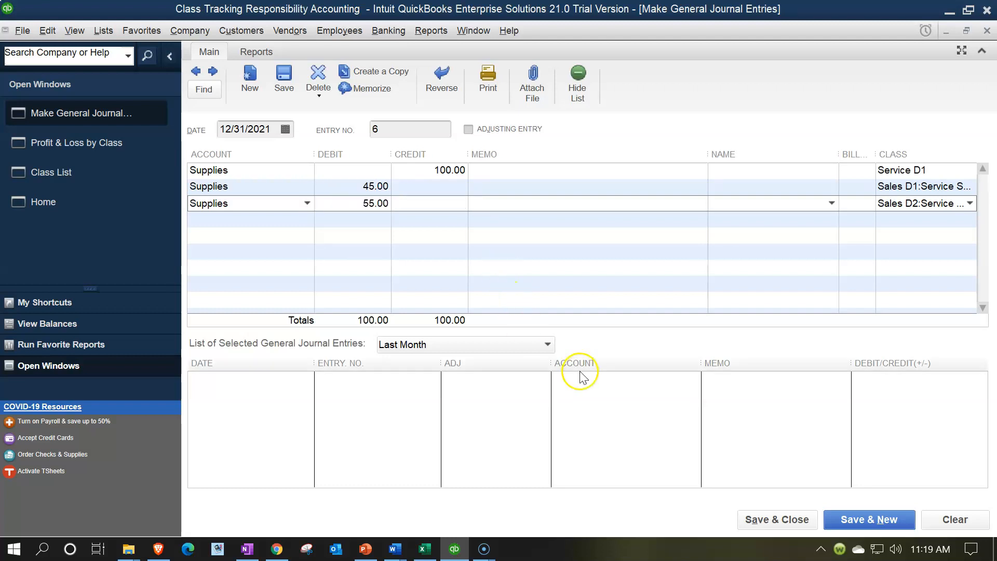
Save the supplies journal entry, accepting its future date, and go to the first account line of a new entry.
left_click(854, 518)
left_click(474, 213)
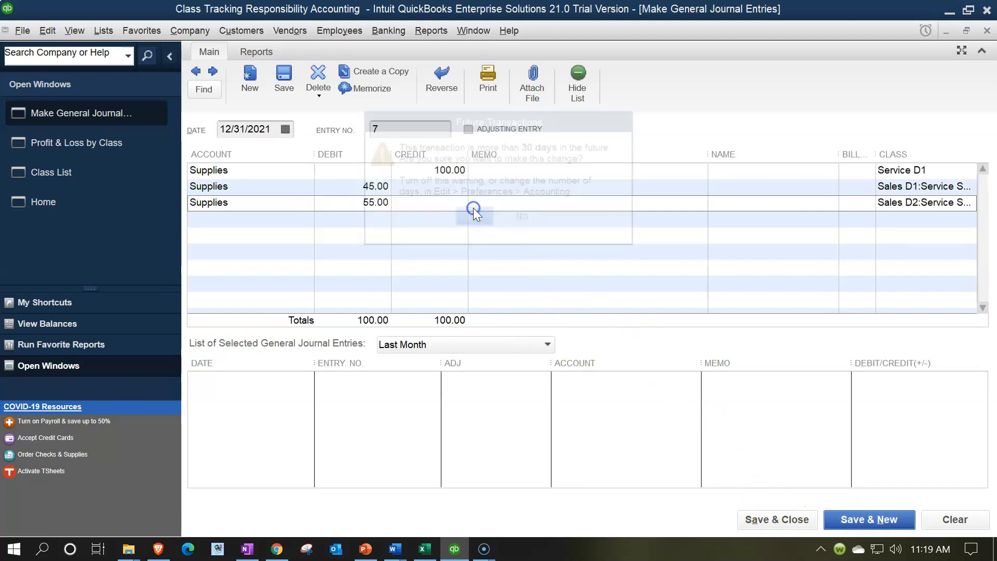
key("Tab")
Enter a Utilities line crediting 100 to class Service D1, checking the amount against the Profit & Loss by Class report.
key("Tab")
key("Tab")
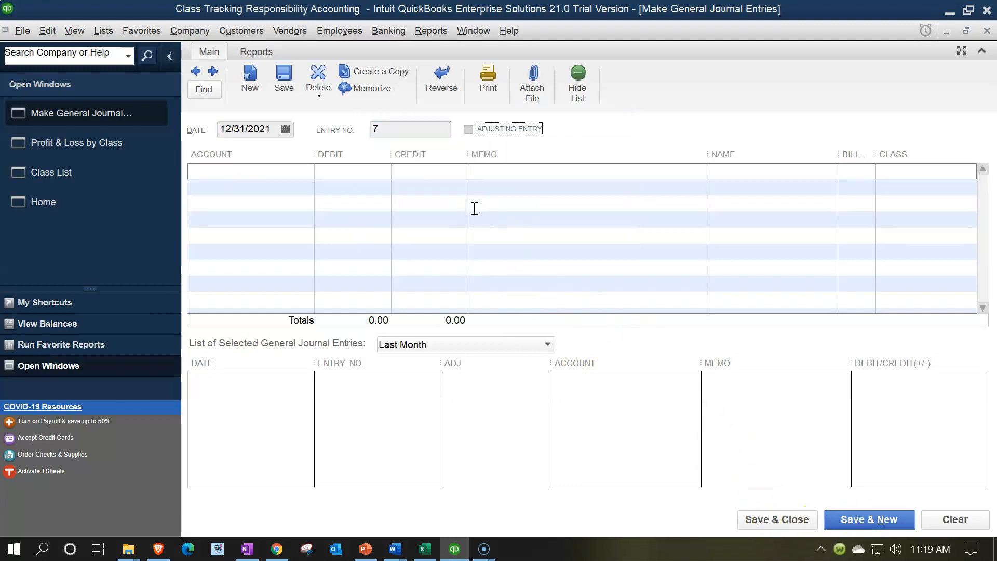
type("ut")
key("Tab")
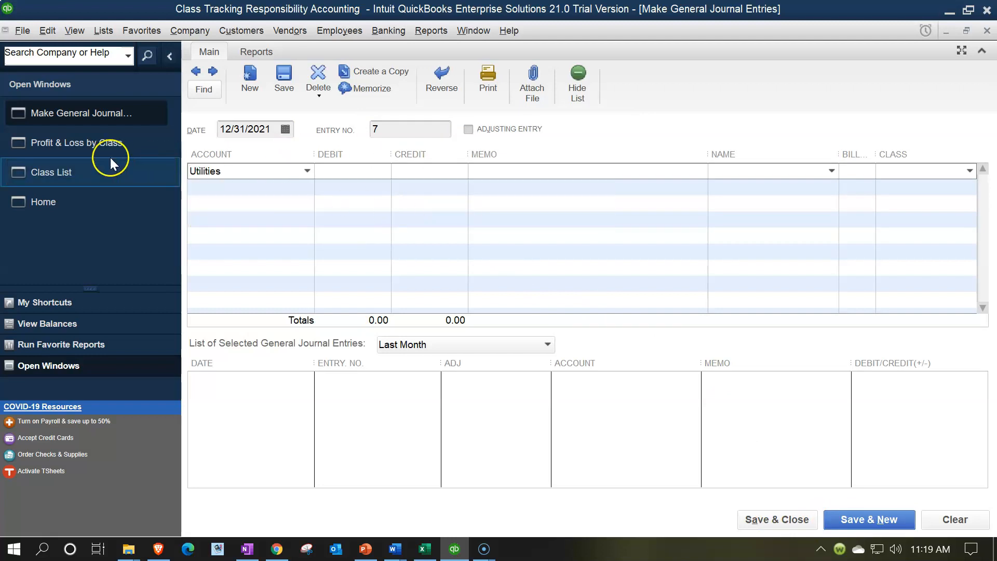
left_click(98, 148)
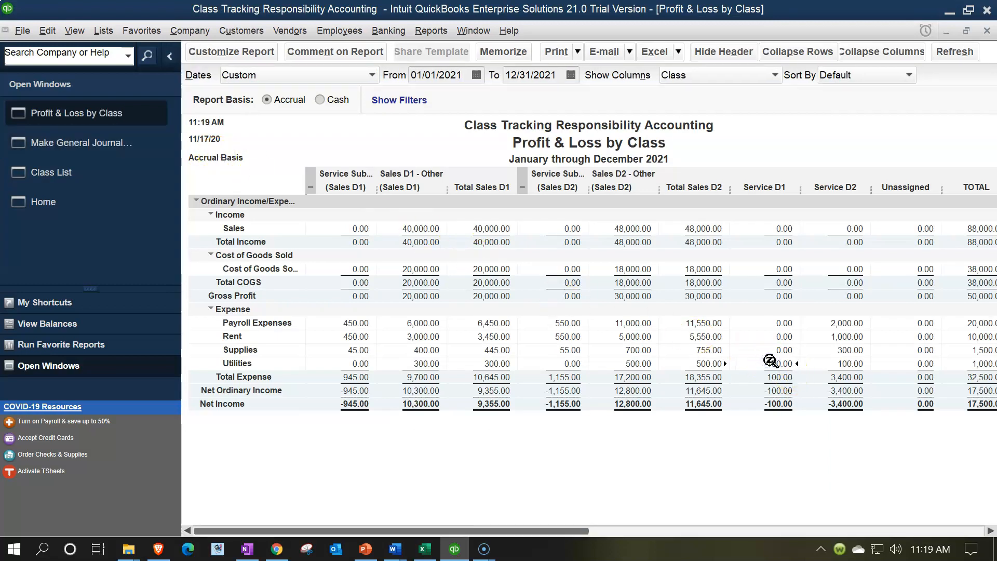
left_click(127, 148)
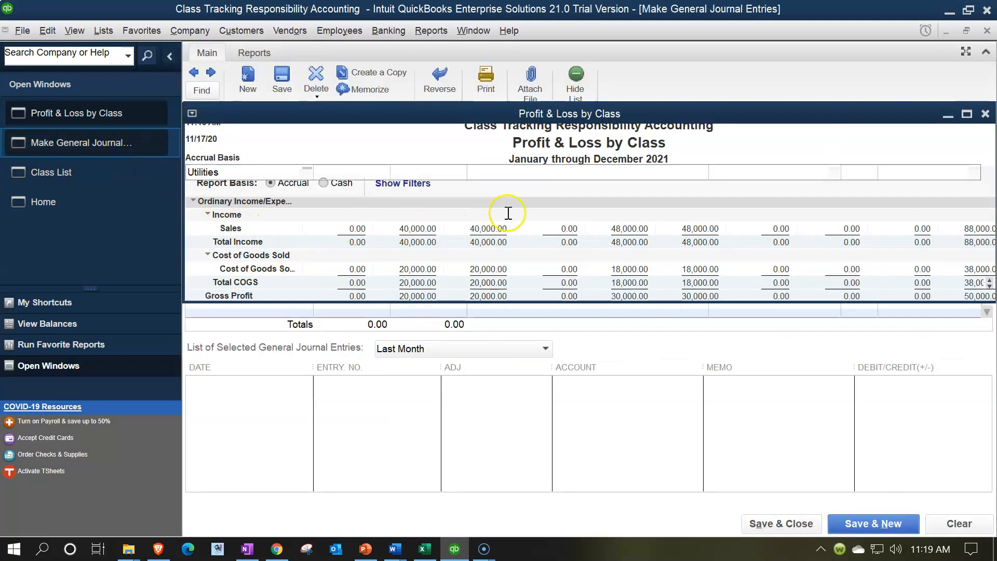
type("100")
key("Tab")
key("Tab")
key("Tab")
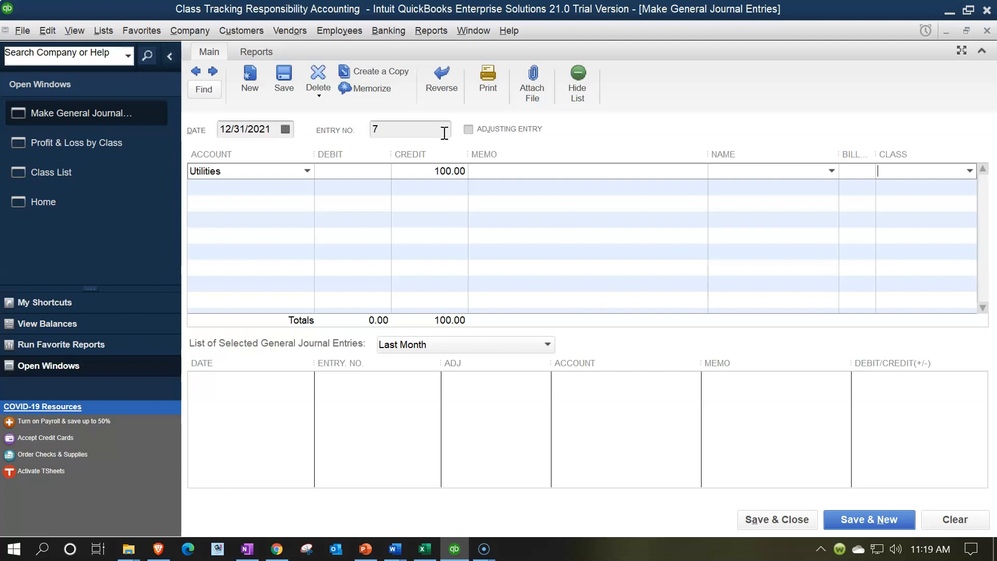
left_click(970, 171)
left_click(886, 285)
Add a Utilities line debiting 45, calculated as 100 * .45, to class Sales D1:Service Sub D1.
key("Tab")
type("U")
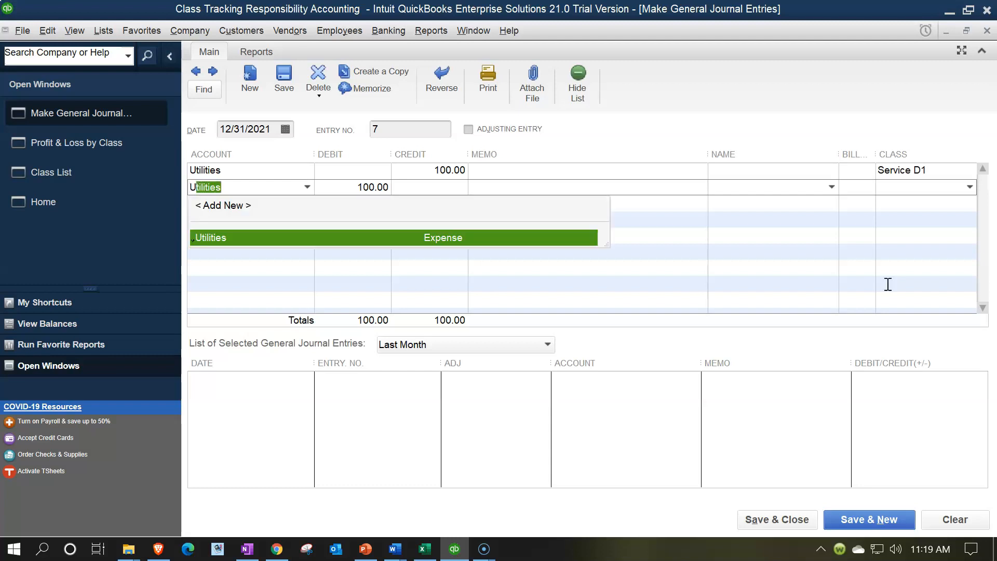
key("Tab")
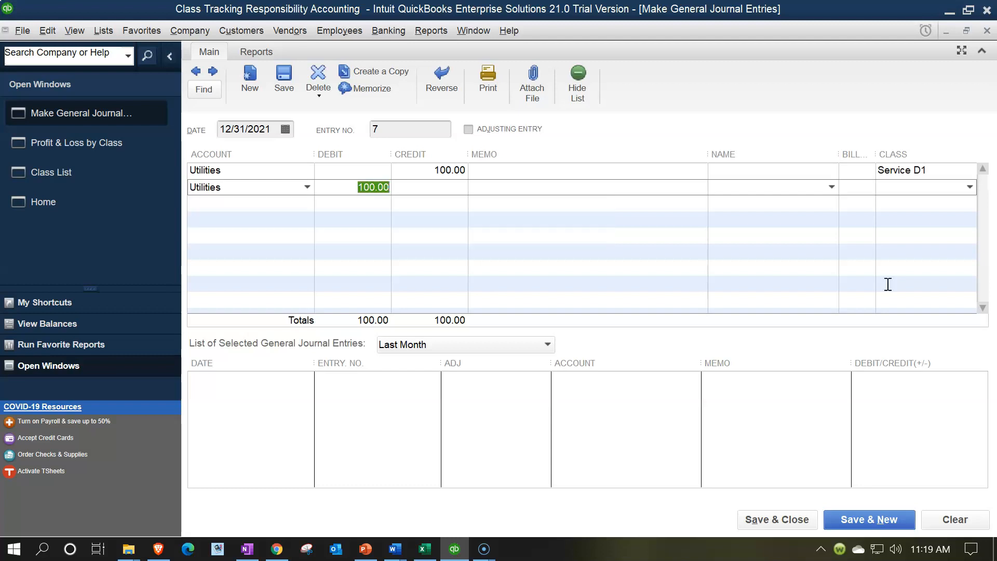
type("100*.45")
key("Tab")
key("Tab")
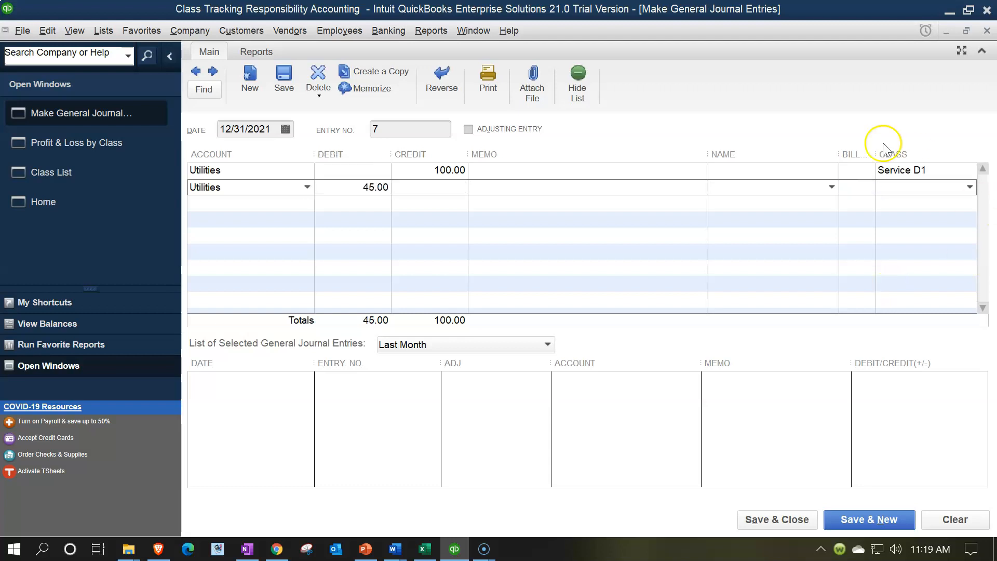
left_click(969, 187)
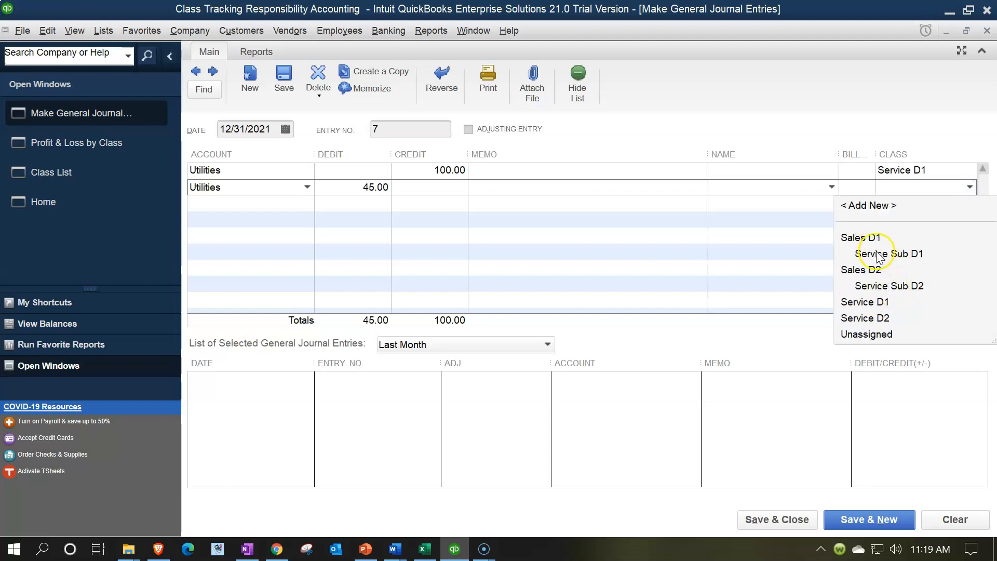
left_click(878, 254)
Add a Utilities line debiting 55 to class Sales D2:Service Sub D2, and save and close the entry, accepting its future date.
key("Tab")
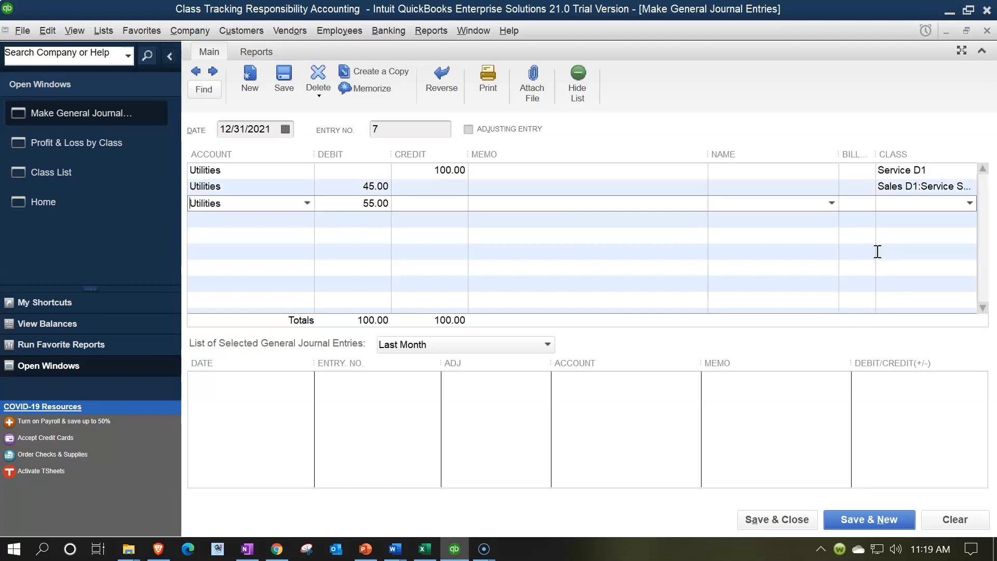
key("Tab")
key("Tab")
left_click(969, 203)
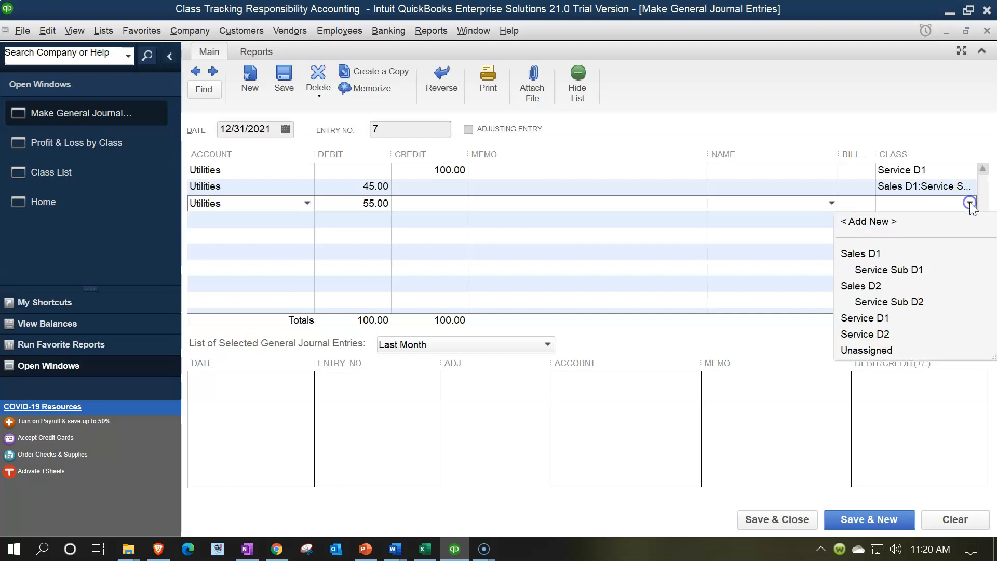
left_click(927, 305)
key("Tab")
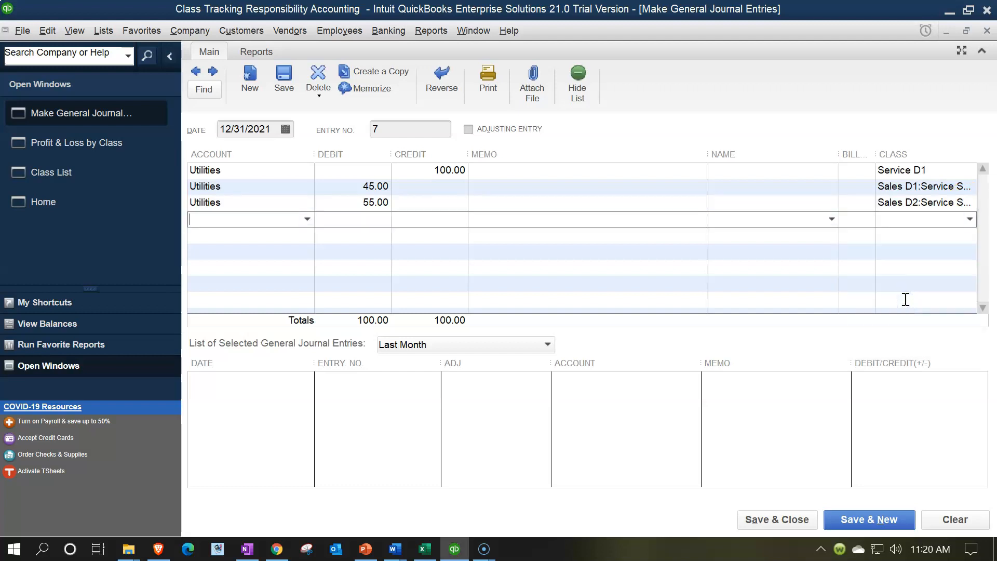
left_click(802, 526)
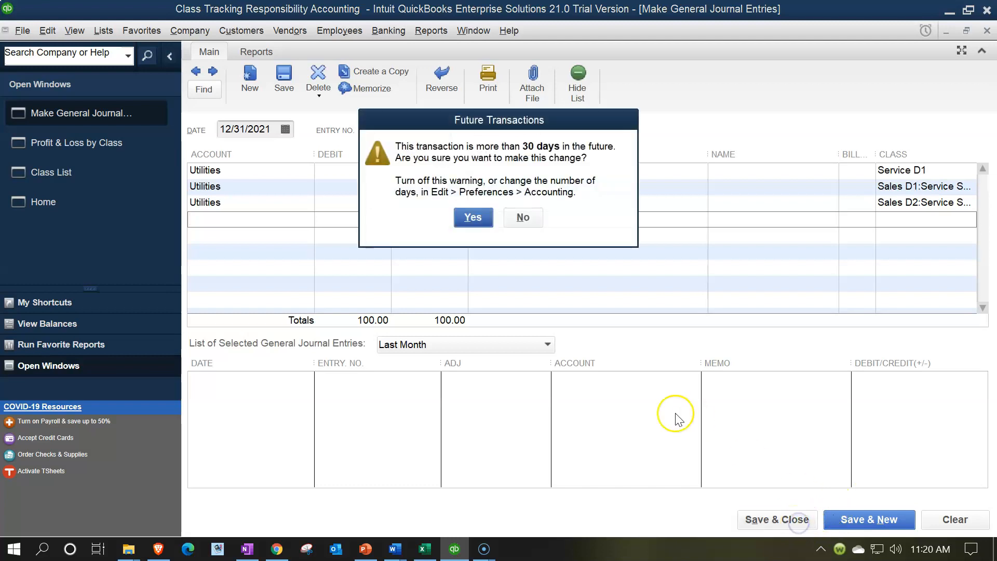
left_click(472, 218)
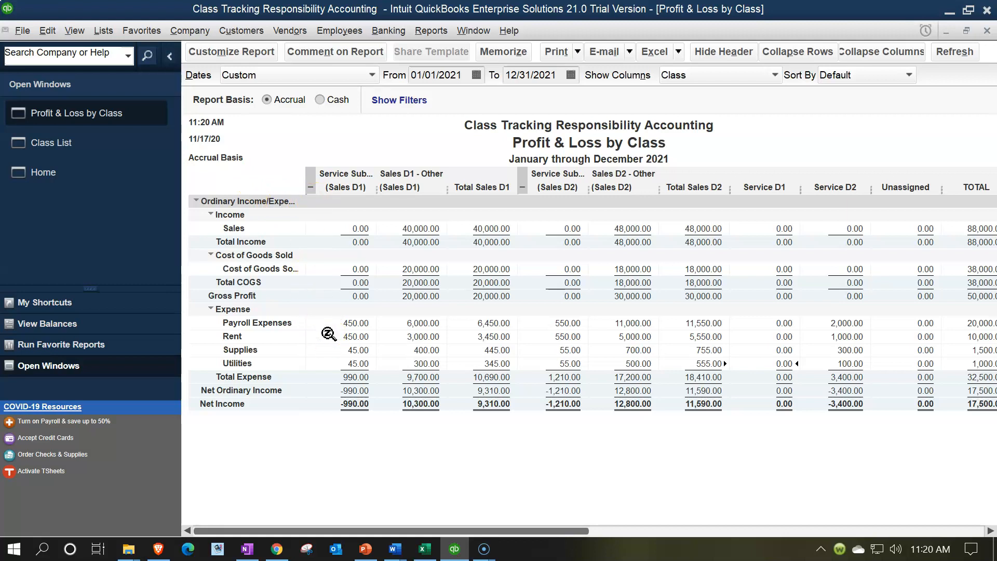
Filter the Profit & Loss by Class report to the classes Service Sub D1 and Service Sub D2.
left_click(273, 271)
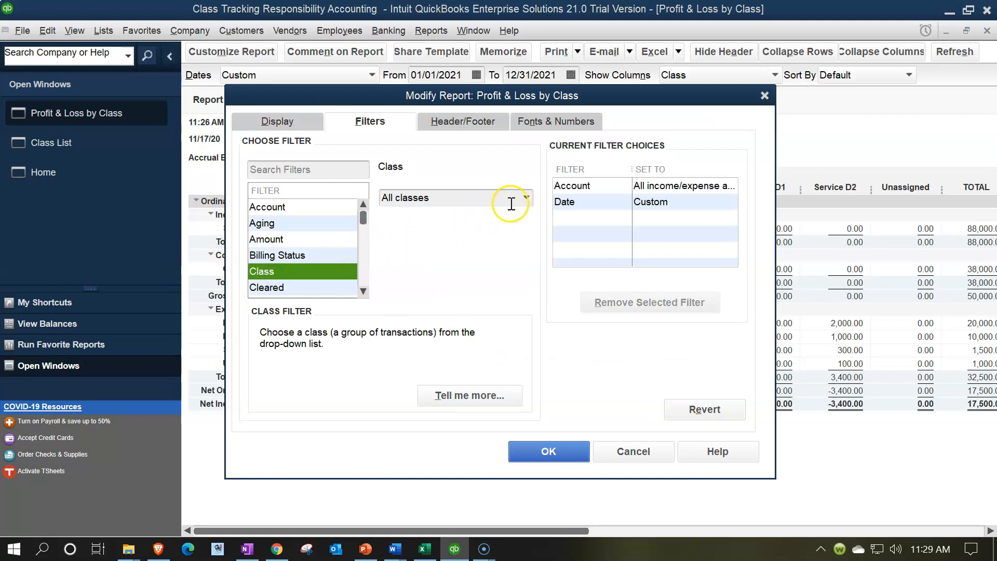
left_click(524, 198)
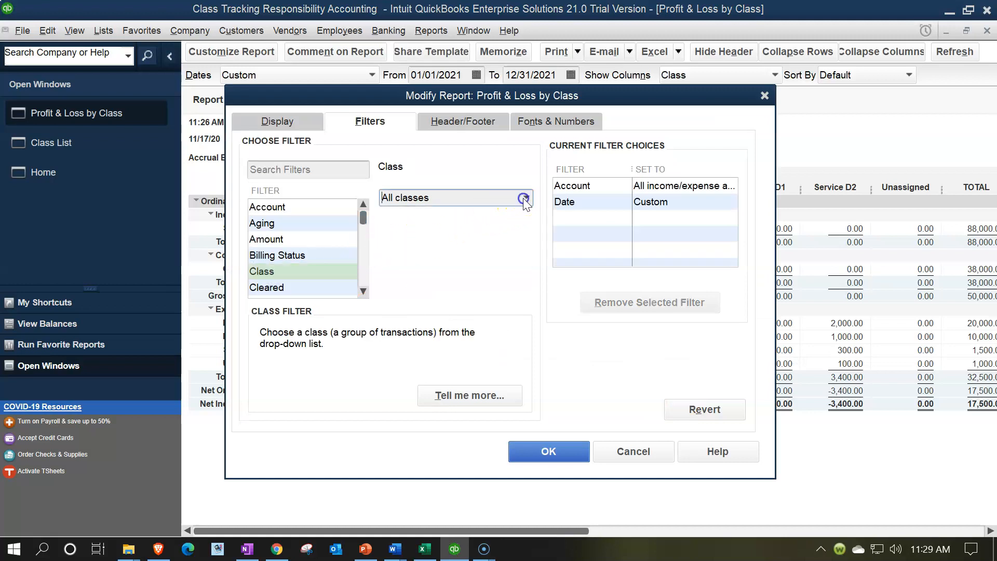
left_click(421, 234)
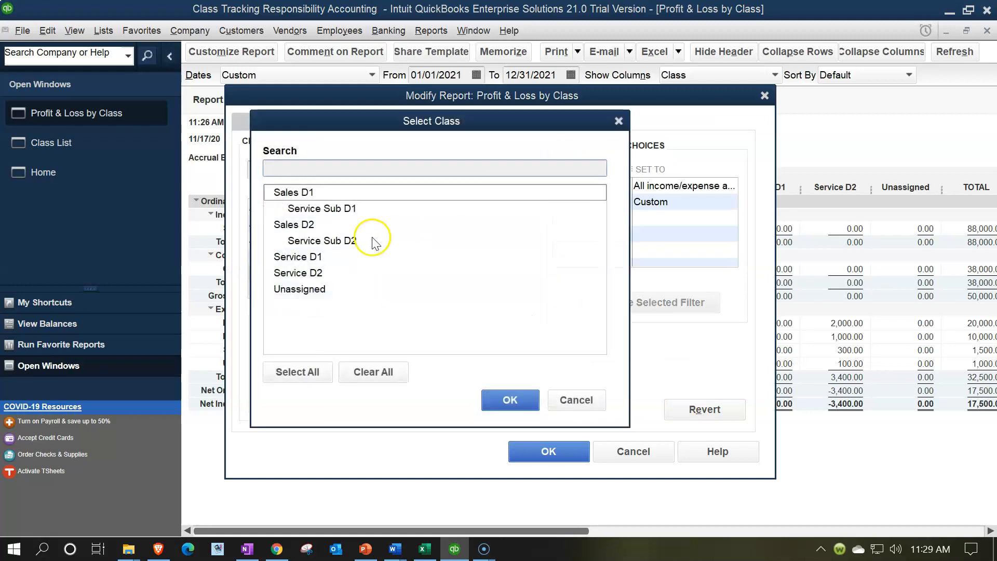
left_click(328, 208)
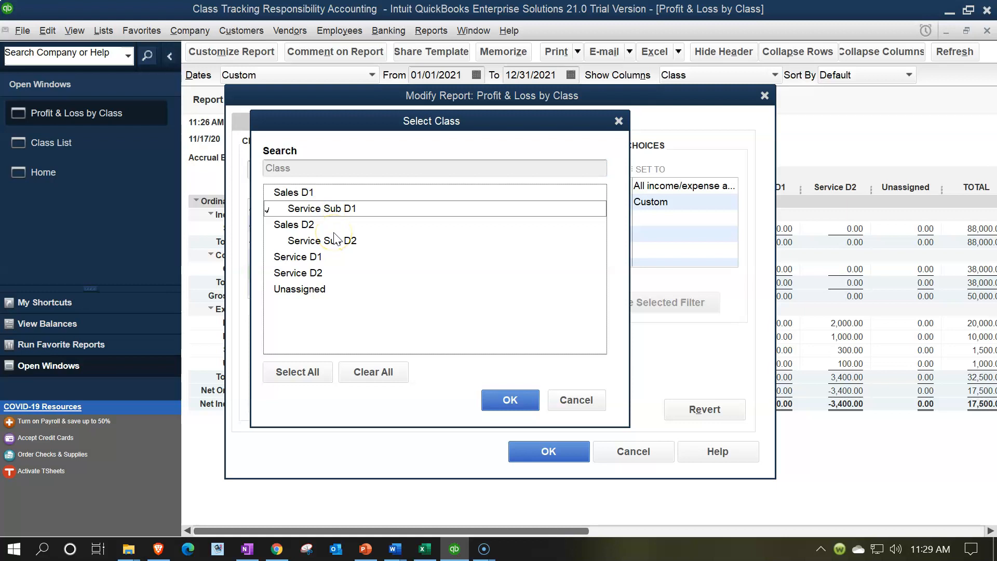
left_click(335, 240)
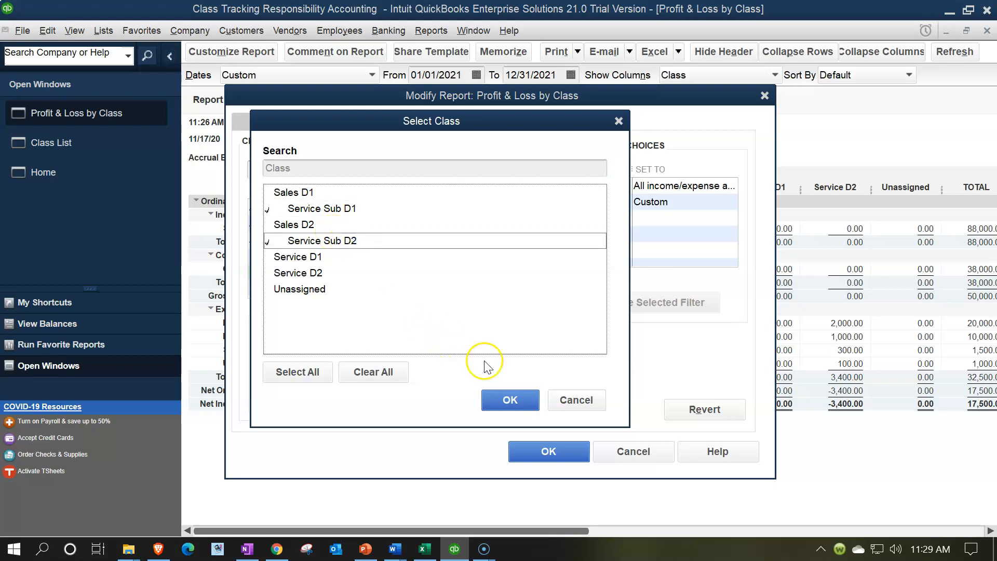
left_click(500, 399)
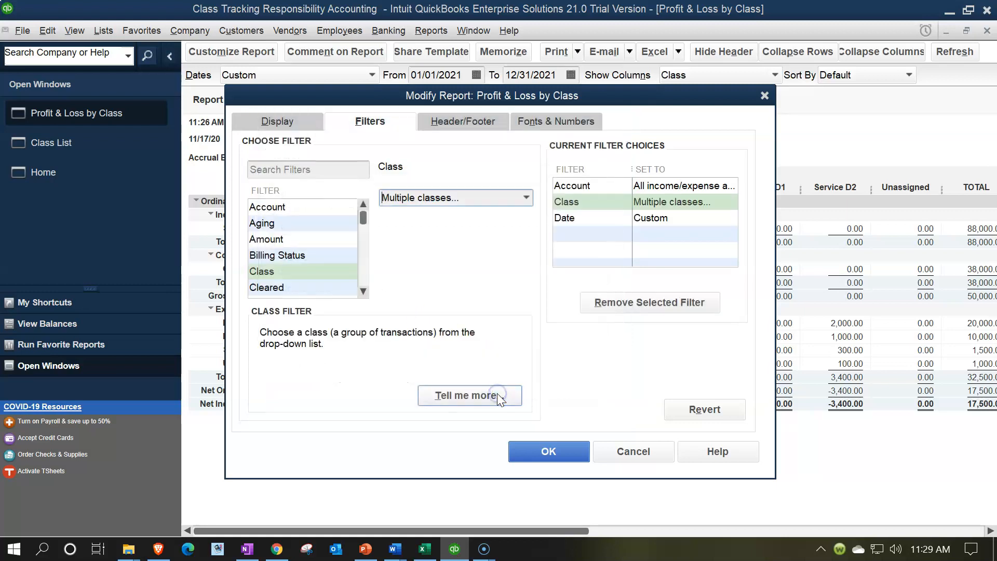
left_click(533, 451)
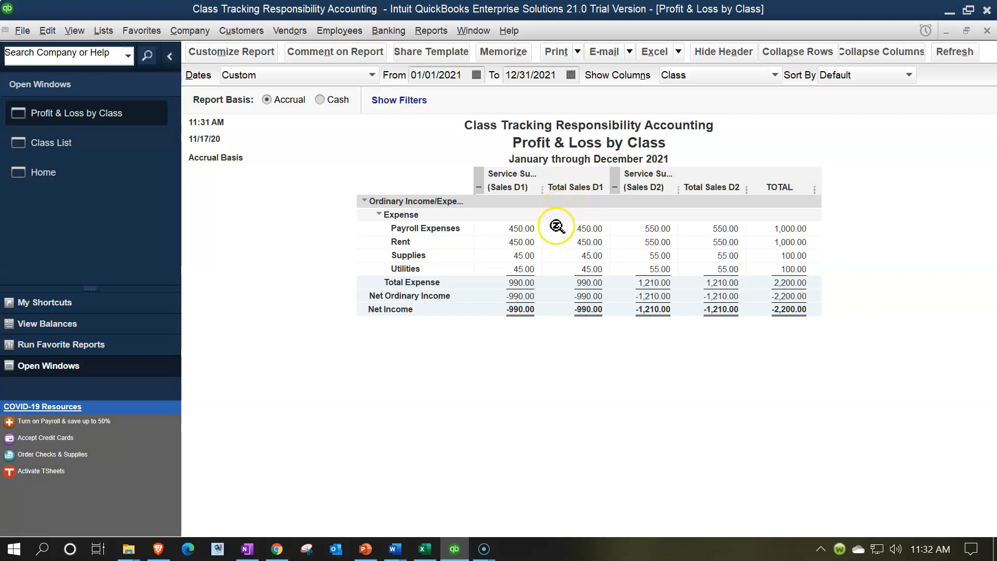
left_click(526, 228)
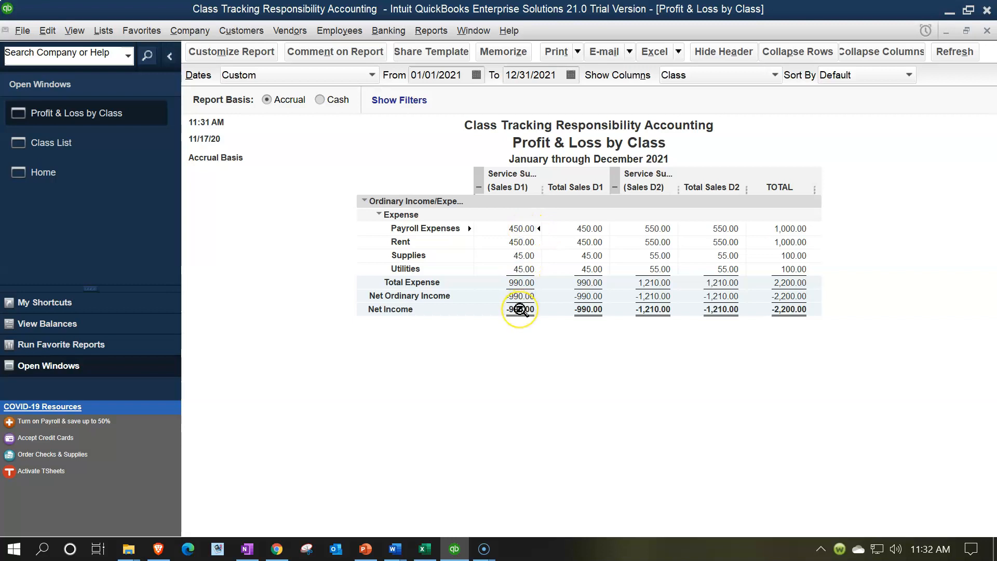
Collapse the Sales D1 and Sales D2 subclass columns and compare the amounts with Service Dept 1's expenses in the Excel allocation workbook.
left_click(480, 185)
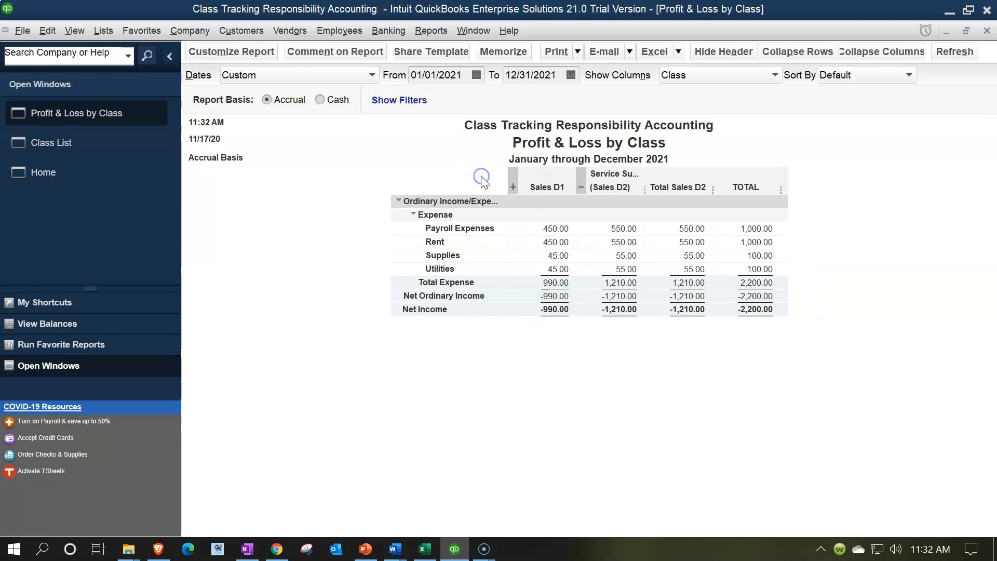
left_click(581, 186)
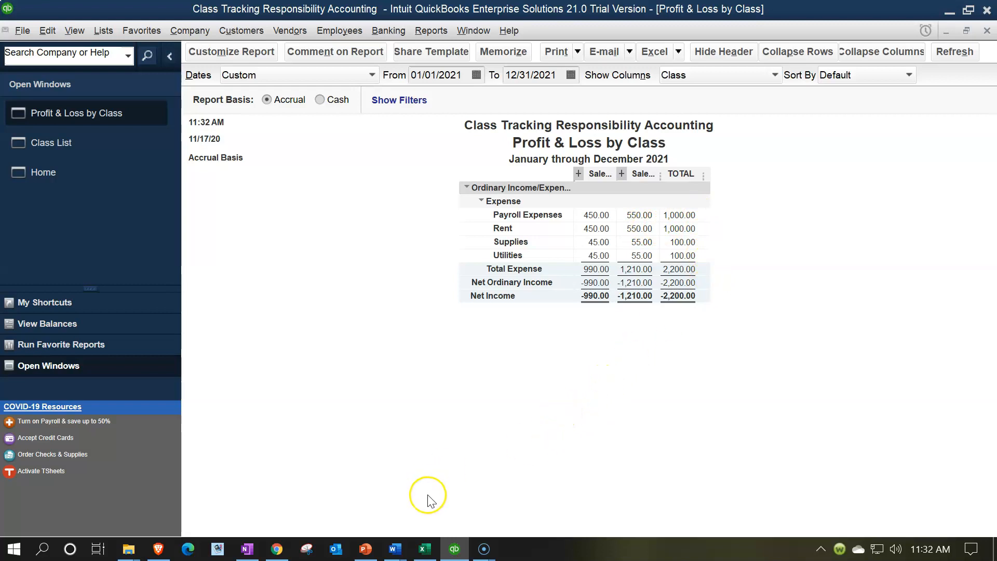
left_click(425, 551)
left_click(497, 384)
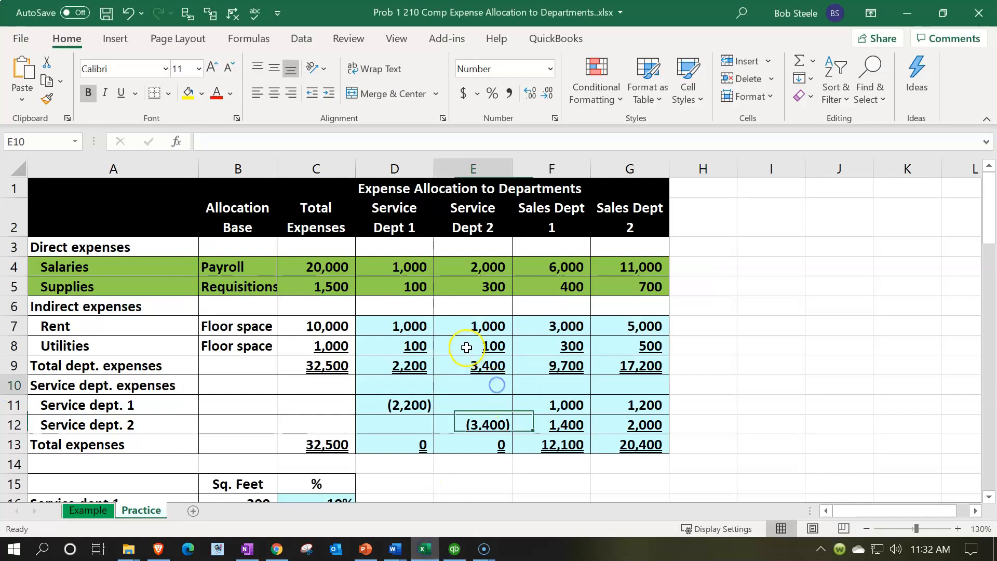
left_click_drag(402, 266, 410, 346)
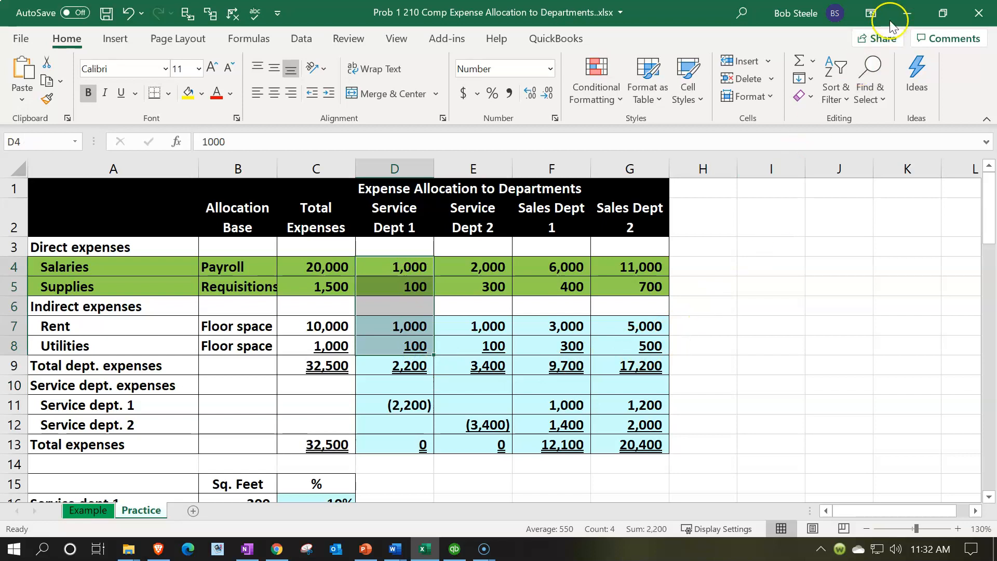
left_click(906, 12)
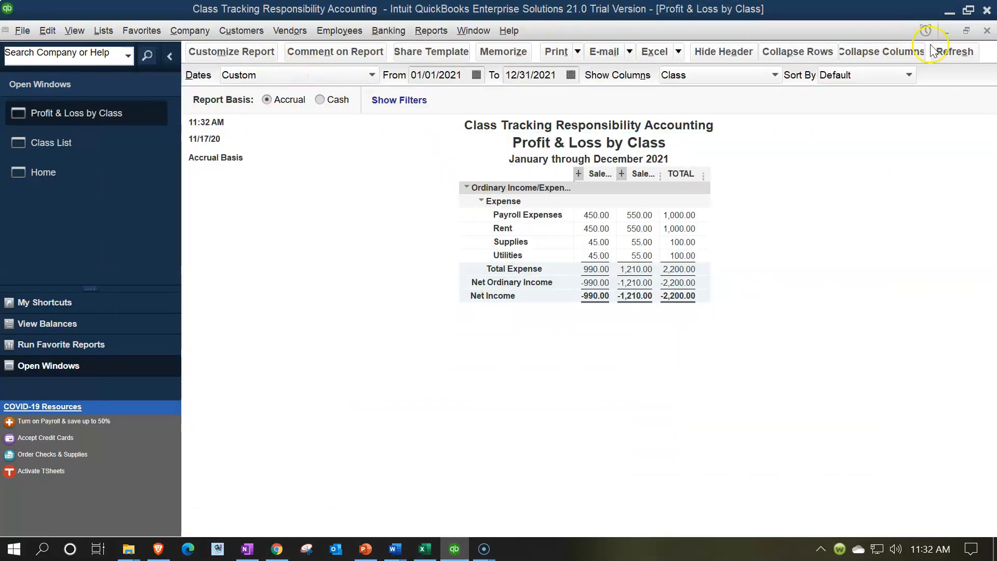
Close the filtered report and open a new Profit & Loss by Class report.
left_click(986, 31)
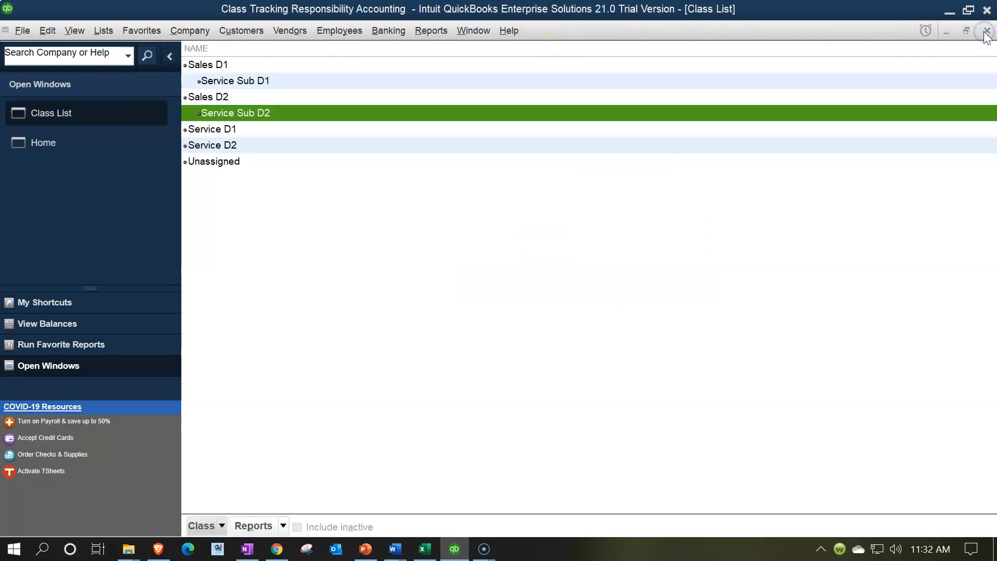
left_click(427, 31)
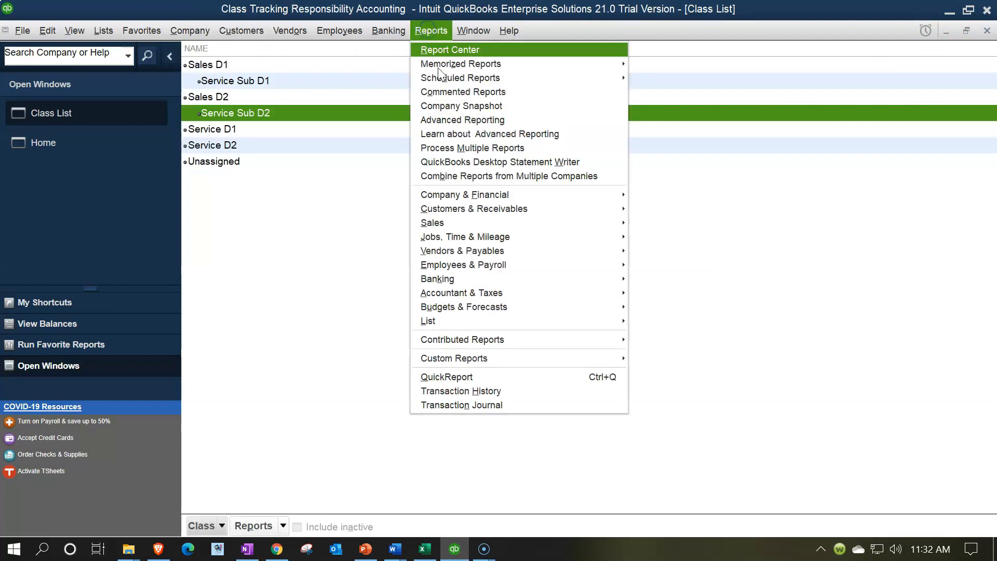
mouse_move(631, 190)
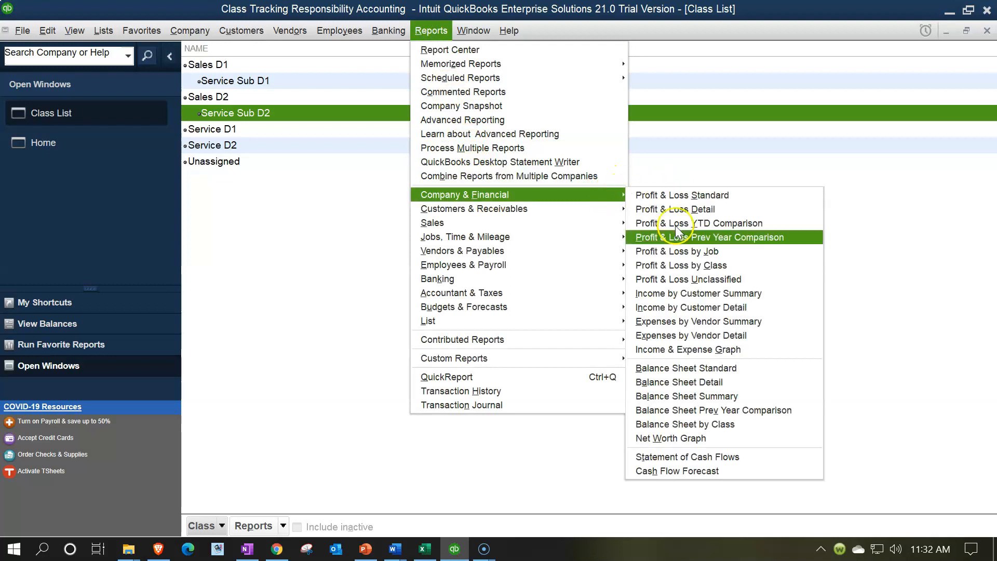
left_click(675, 266)
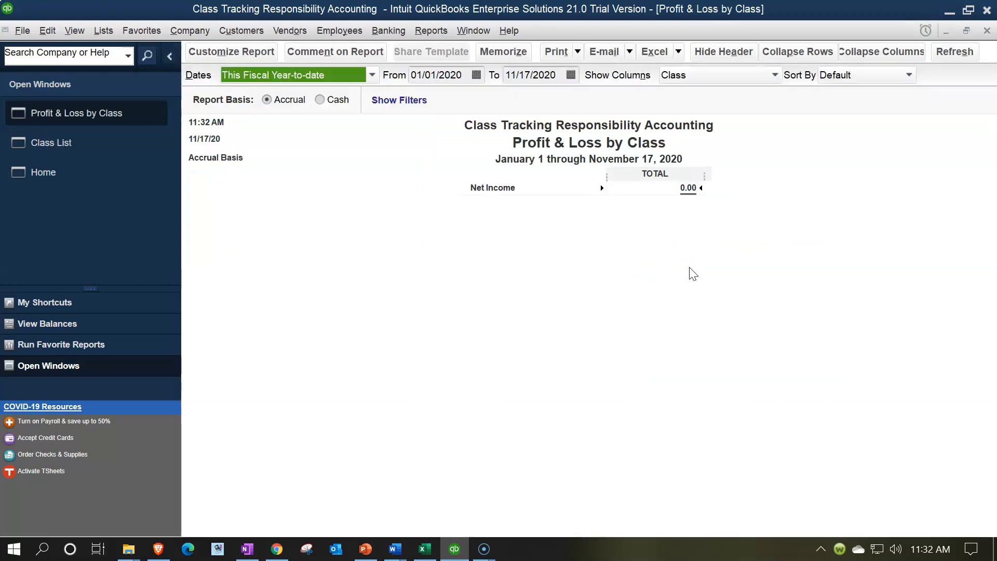
Set the report's date range to 01/01/2021 through 12/31/2021 and check the Service D2 expenses.
key("Tab")
type("0")
type("1/01/2")
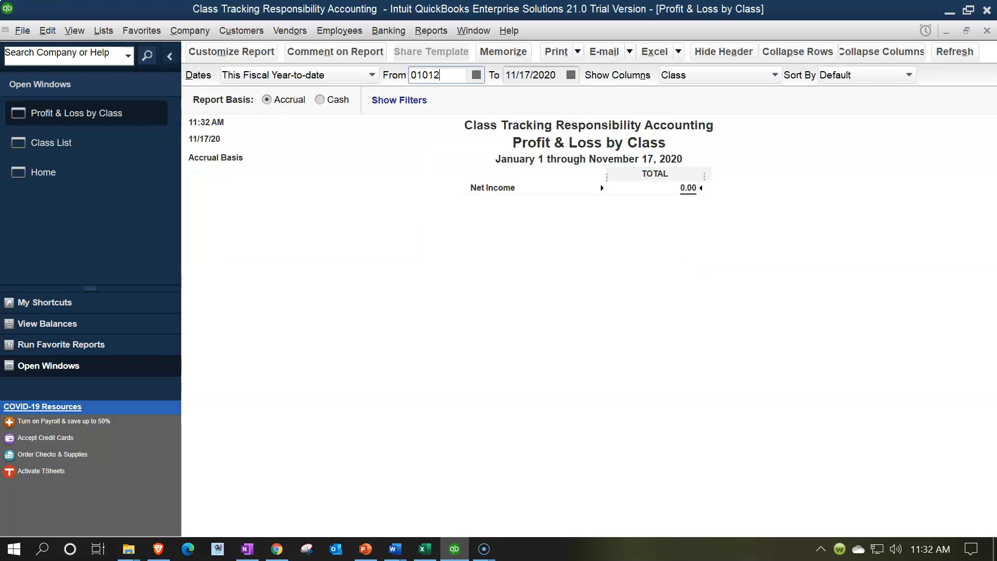
type("021")
key("Tab")
type("12/31/2021")
key("Tab")
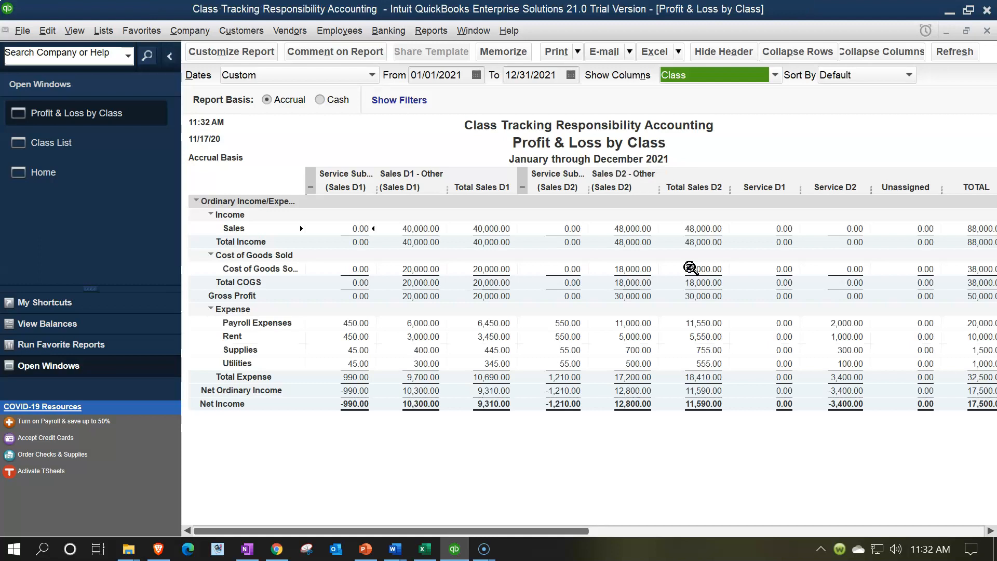
left_click(810, 300)
left_click(824, 322)
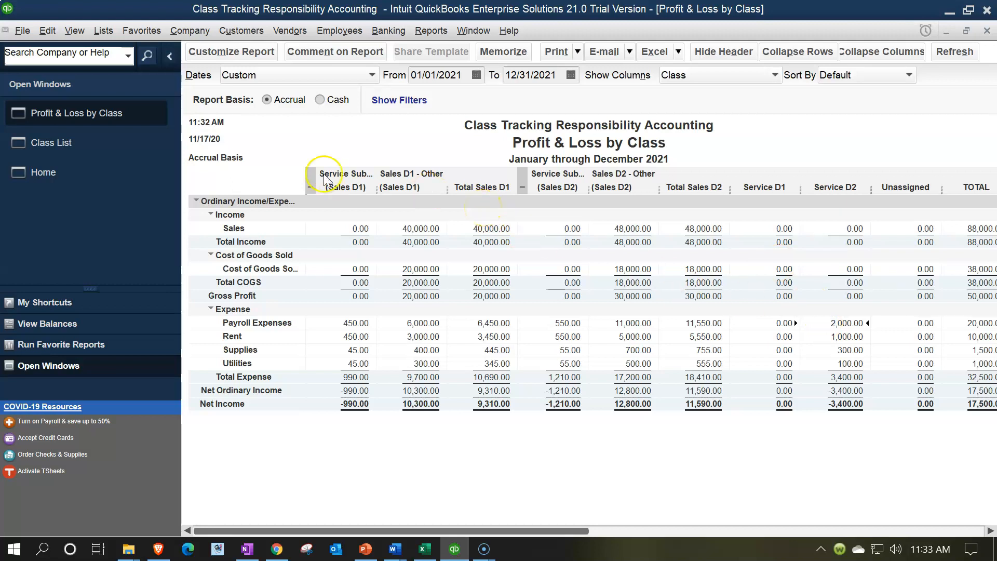
In the Class List, rename the Service Sub D2 subclass of Sales D2 to Service Sub D1.
left_click(104, 31)
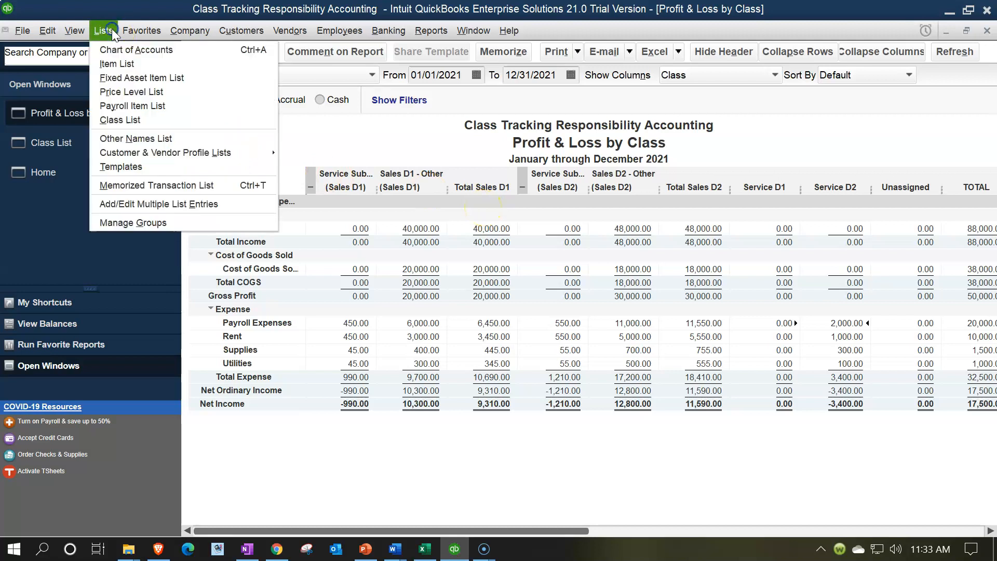
left_click(117, 120)
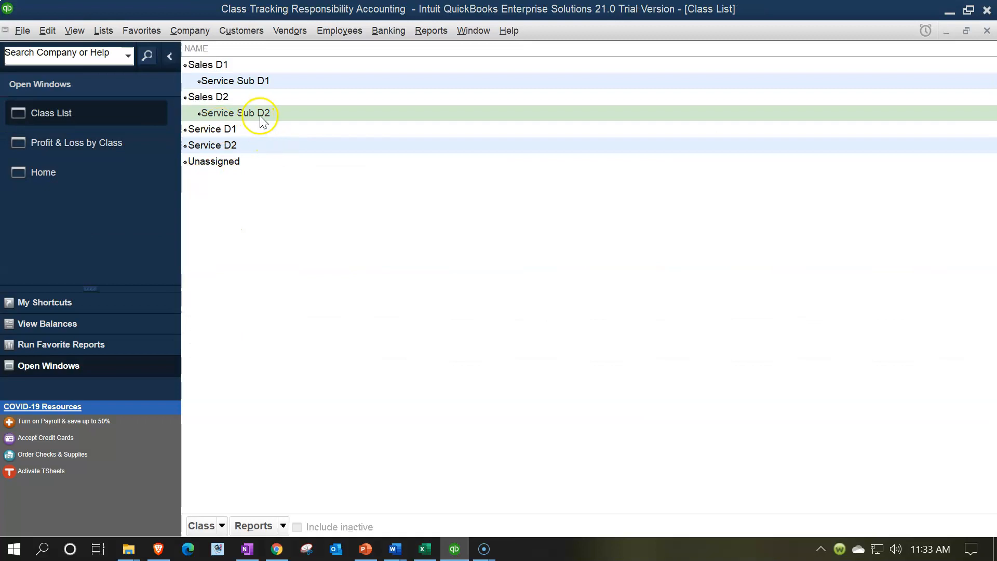
left_click(270, 116)
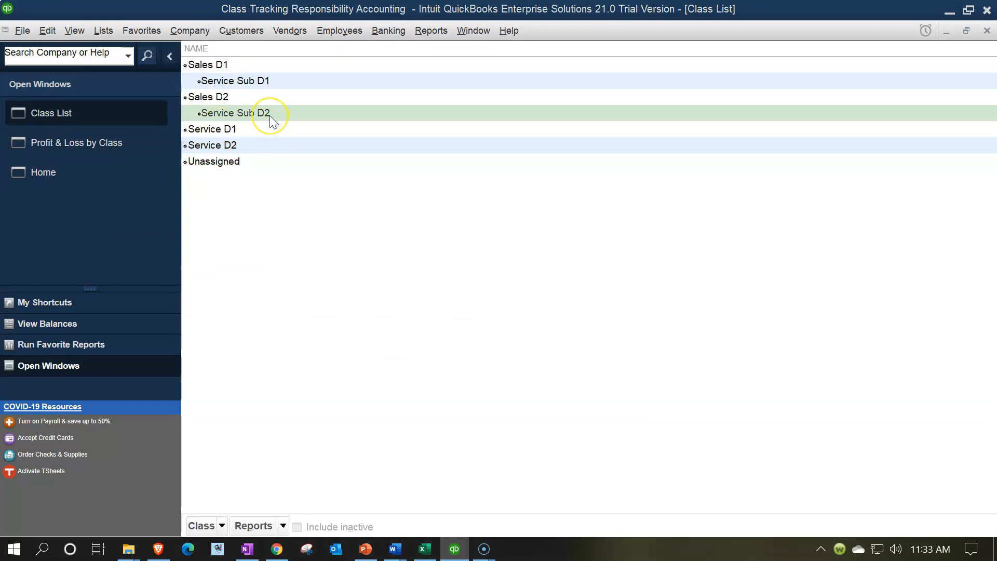
double_click(269, 115)
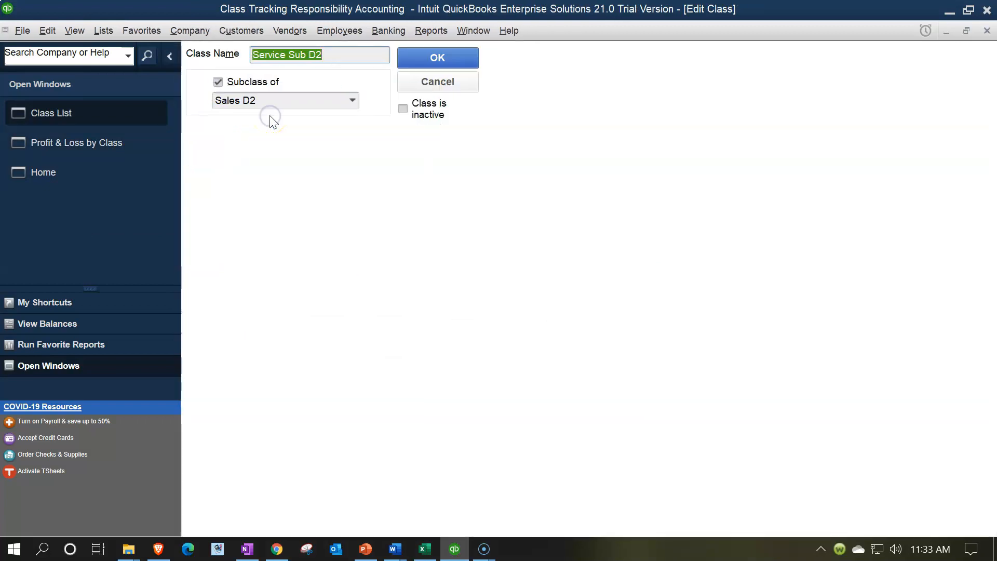
left_click(337, 55)
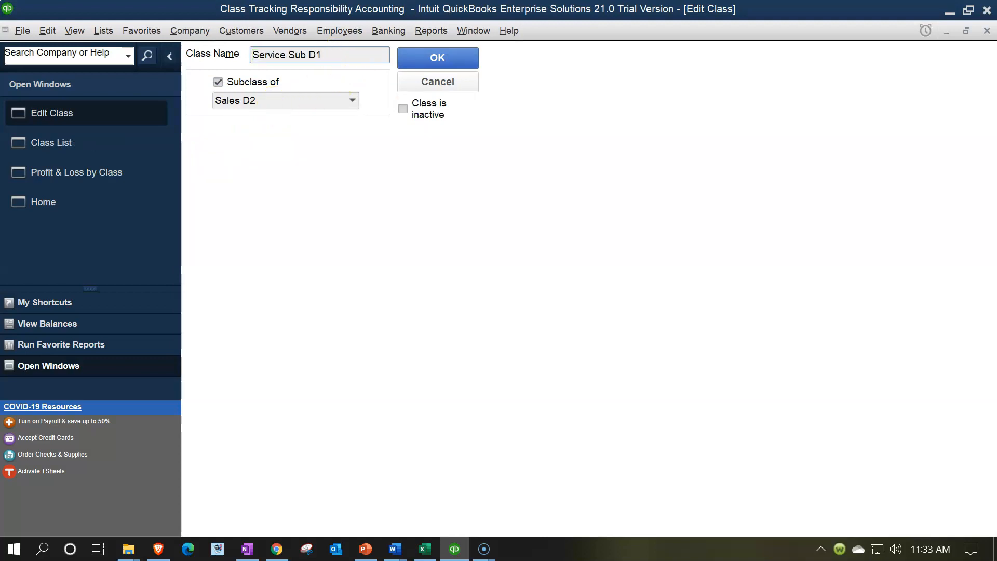
left_click(437, 59)
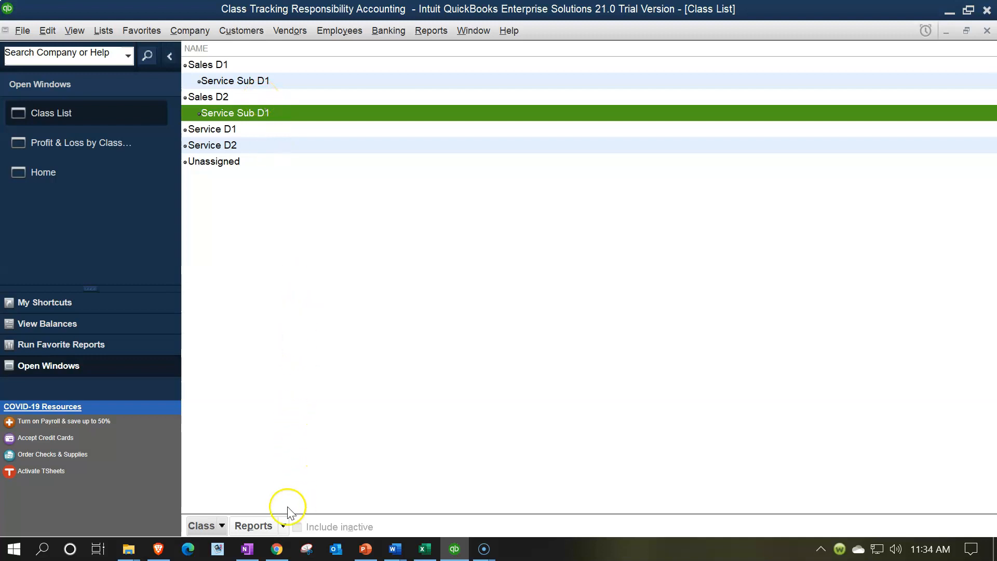
Create a new class named Service D2 Sub as a subclass of Sales D1.
left_click(221, 525)
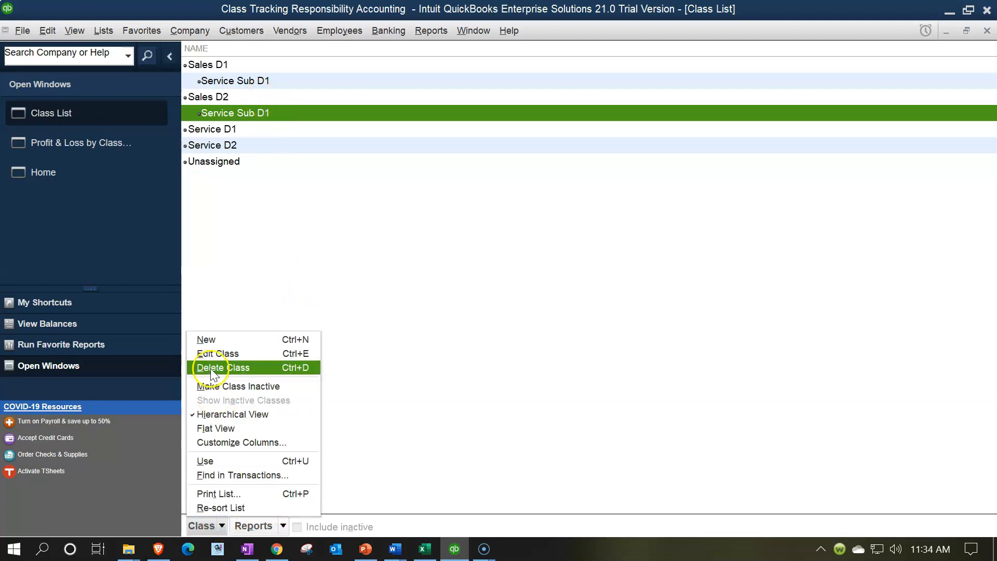
left_click(212, 333)
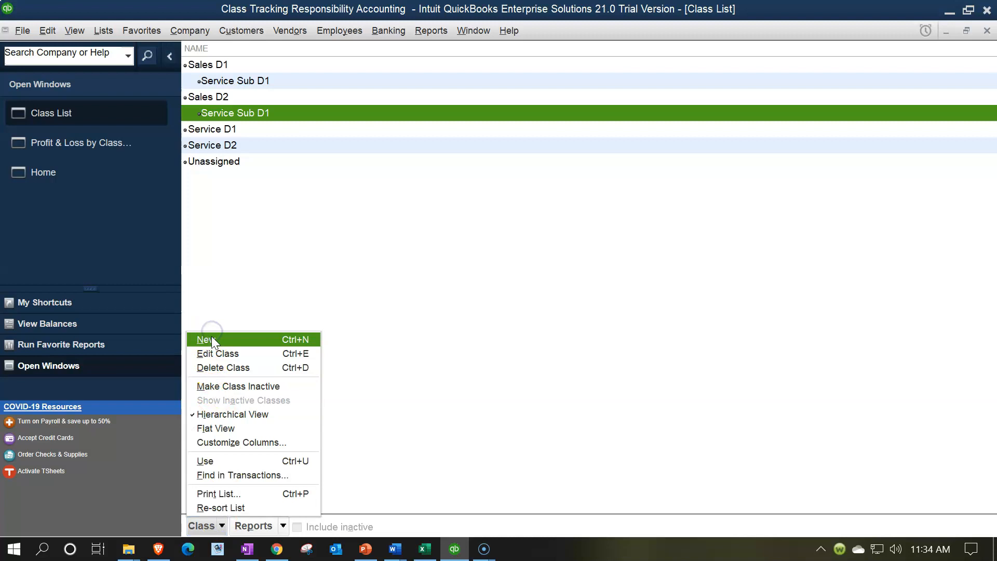
left_click(212, 336)
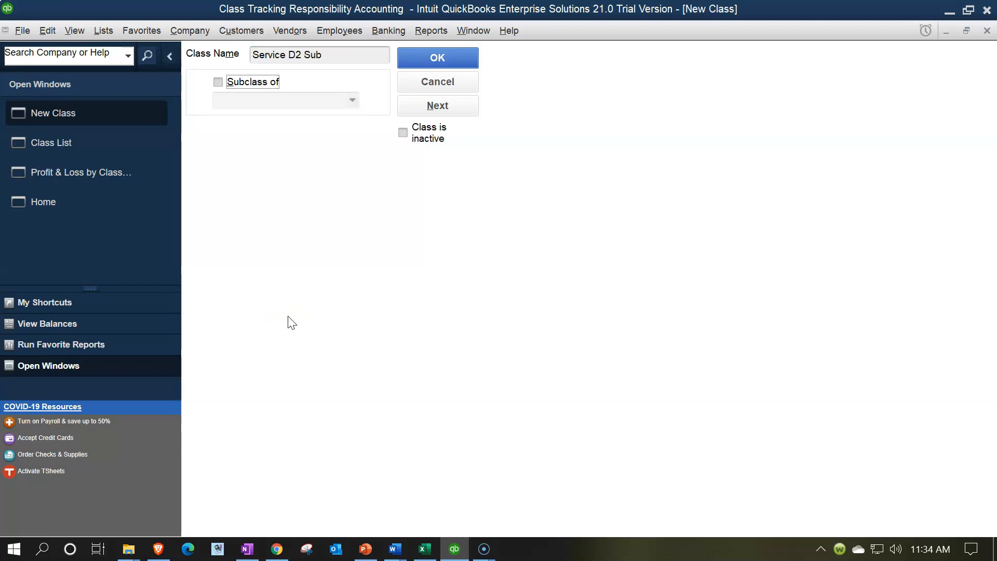
left_click(219, 82)
left_click(352, 101)
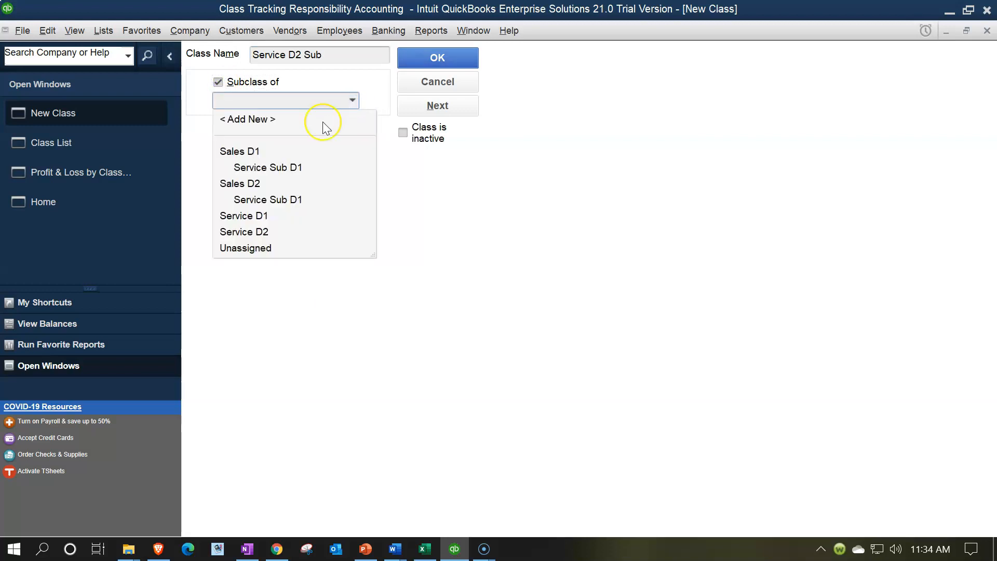
left_click(250, 151)
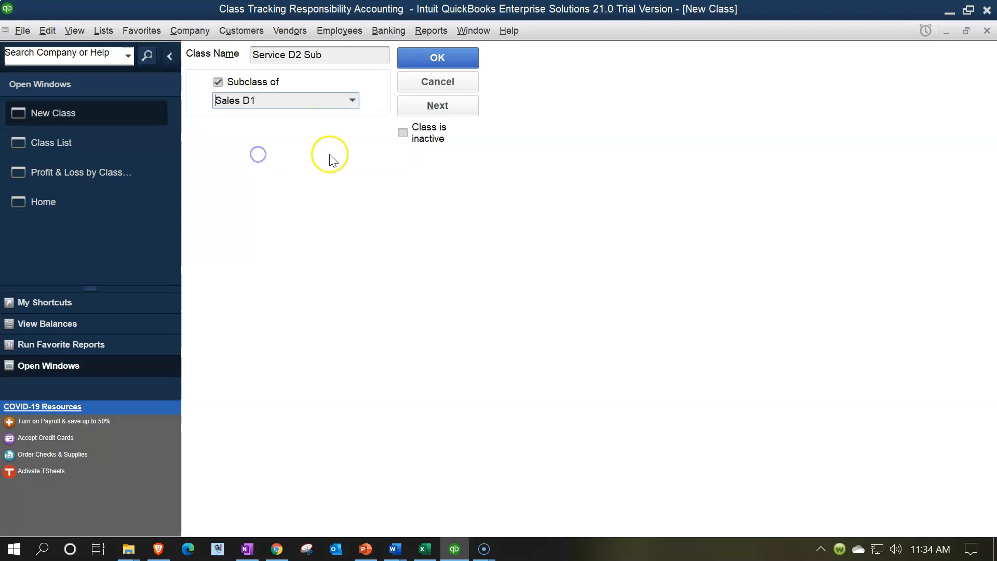
left_click(410, 61)
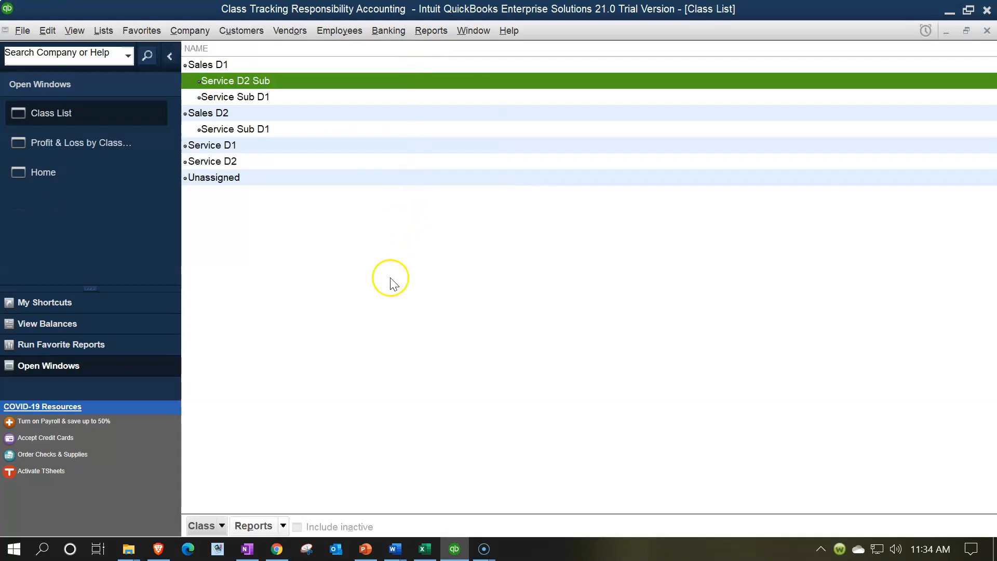
Create another class named Service D2 Sub as a subclass of Sales D2.
left_click(223, 524)
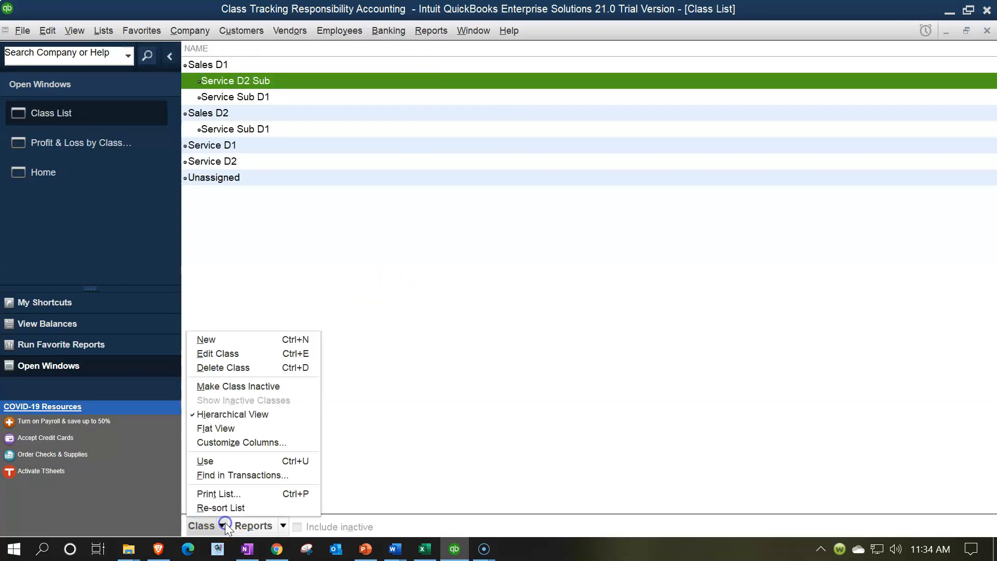
left_click(216, 340)
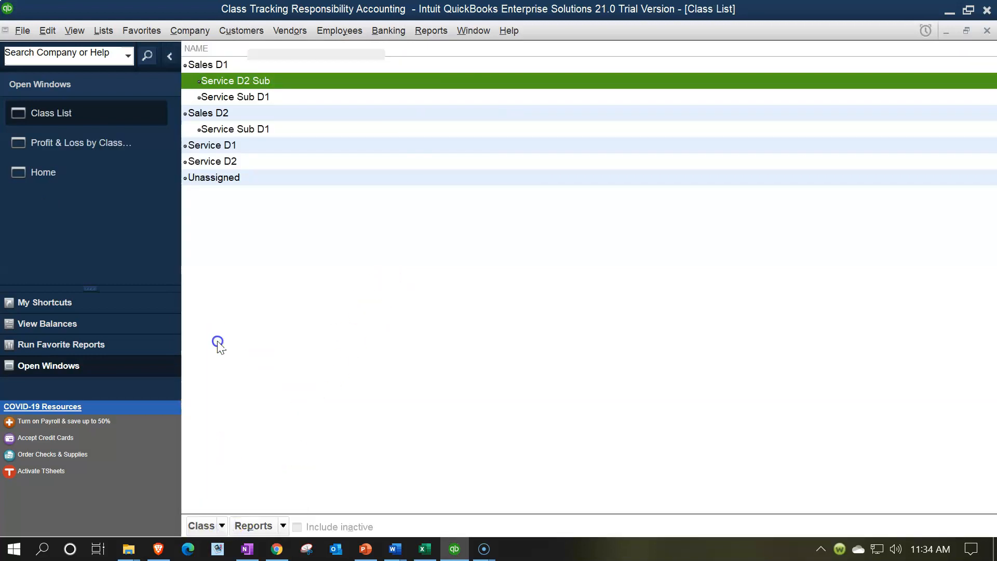
type("Service D2 Sub")
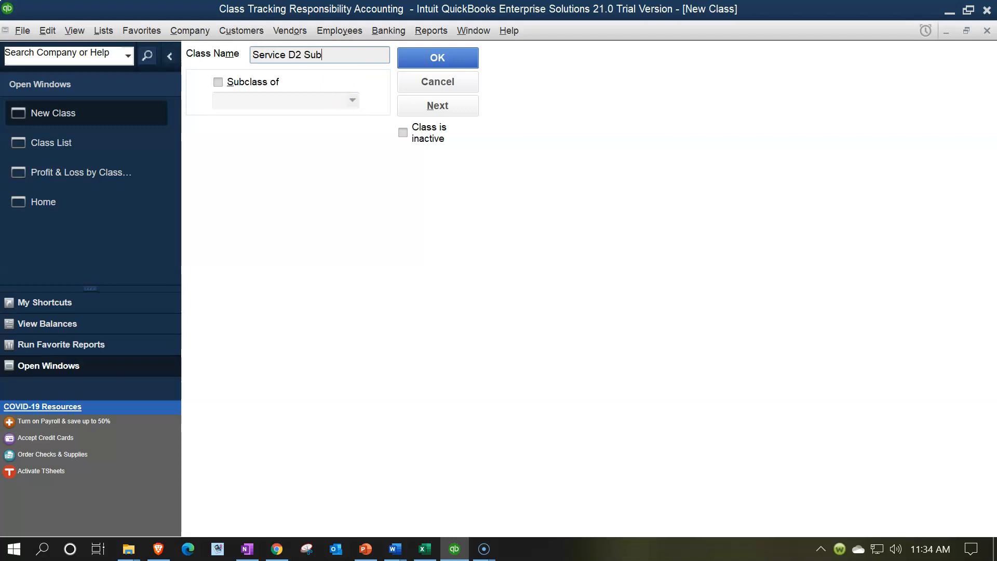
key("Tab")
left_click(218, 82)
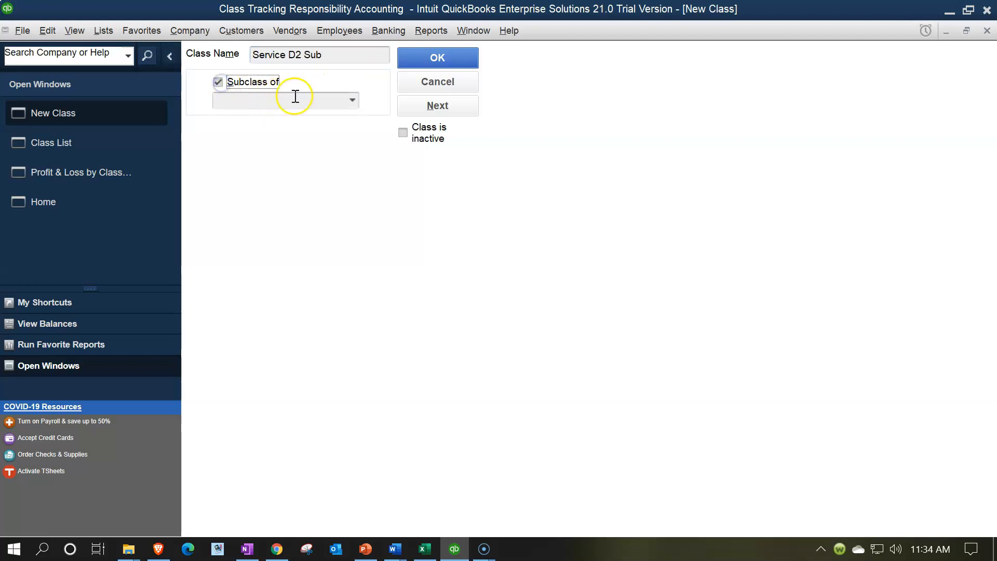
left_click(352, 100)
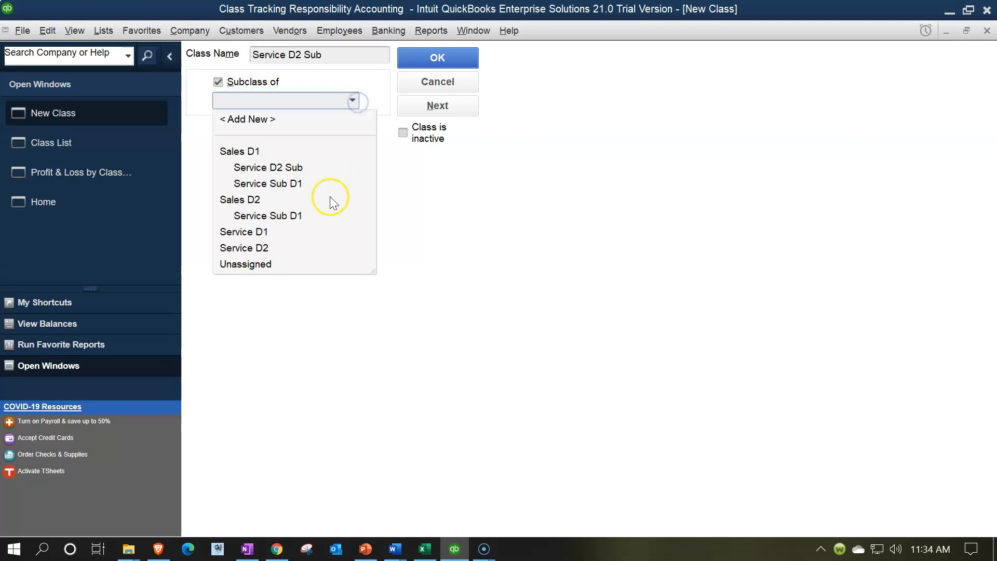
left_click(256, 199)
left_click(413, 60)
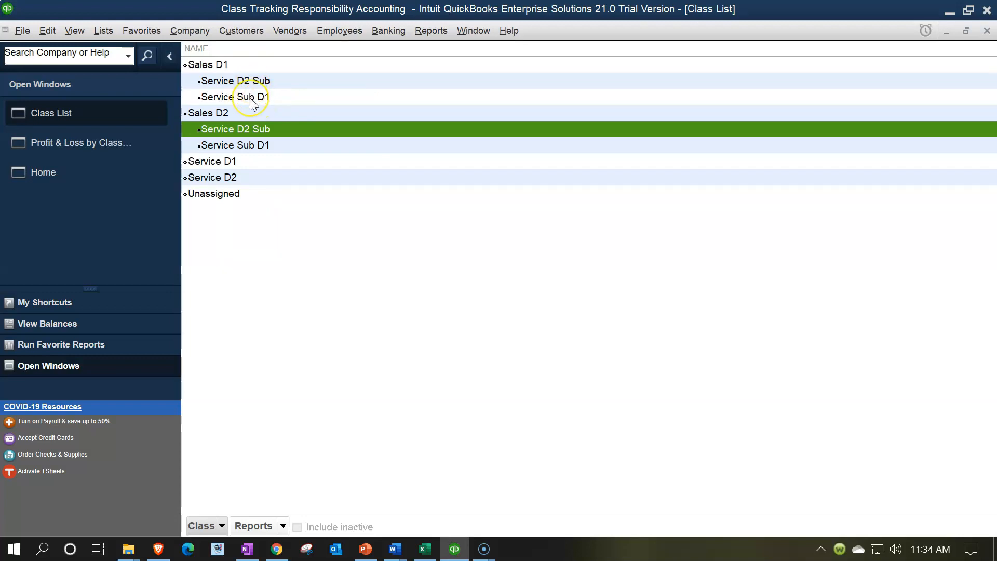
Return to the Profit & Loss by Class report and review the rent, supplies and utilities amounts for Service D2.
left_click(135, 147)
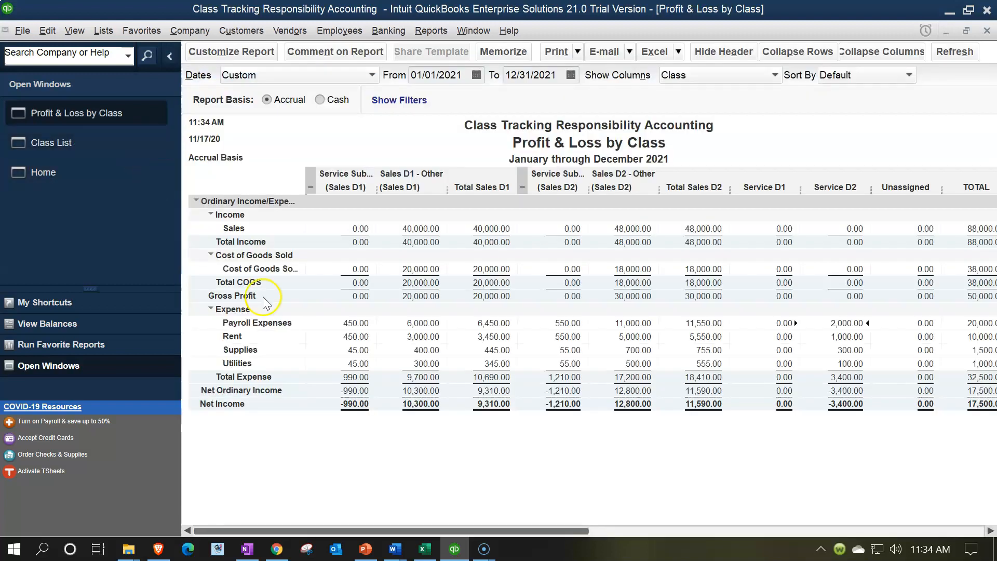
left_click(848, 341)
left_click(851, 354)
left_click(850, 364)
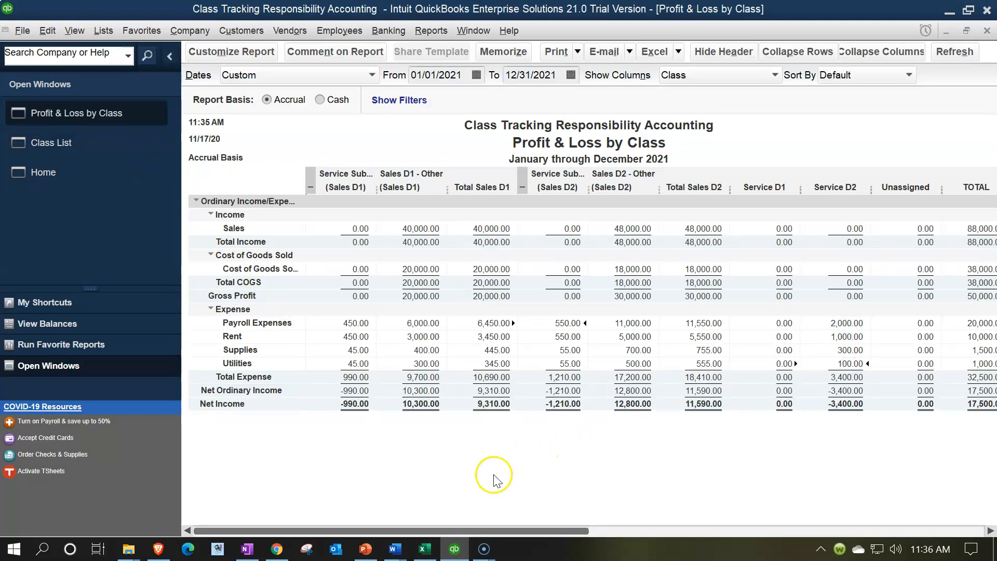
Switch to the Excel allocation workbook and look up the sales and employees allocation percentages for both departments.
left_click(426, 550)
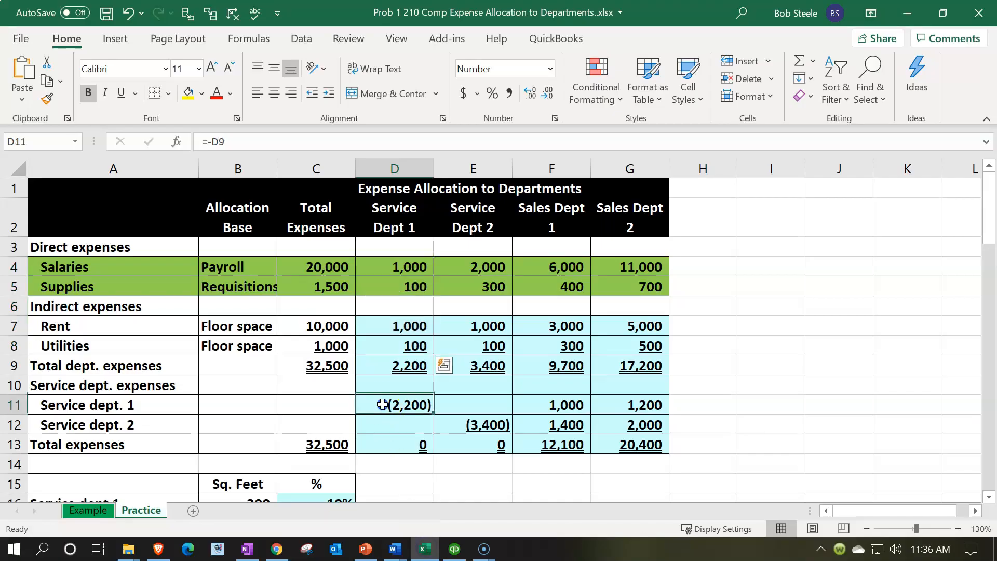
scroll(382, 406, "down", 3)
scroll(382, 407, "down", 5)
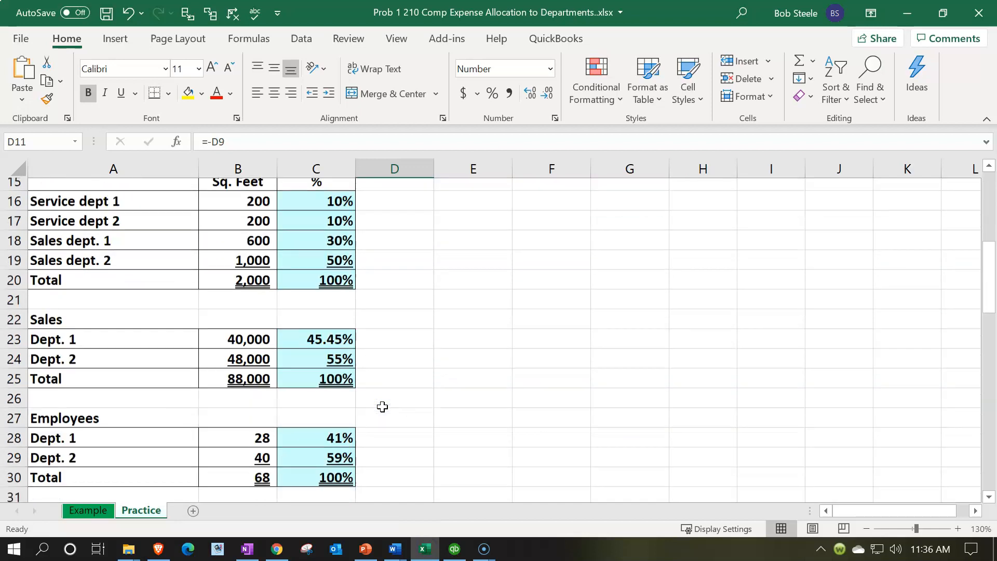
Switch back to QuickBooks and open a new general journal entry.
left_click(382, 391)
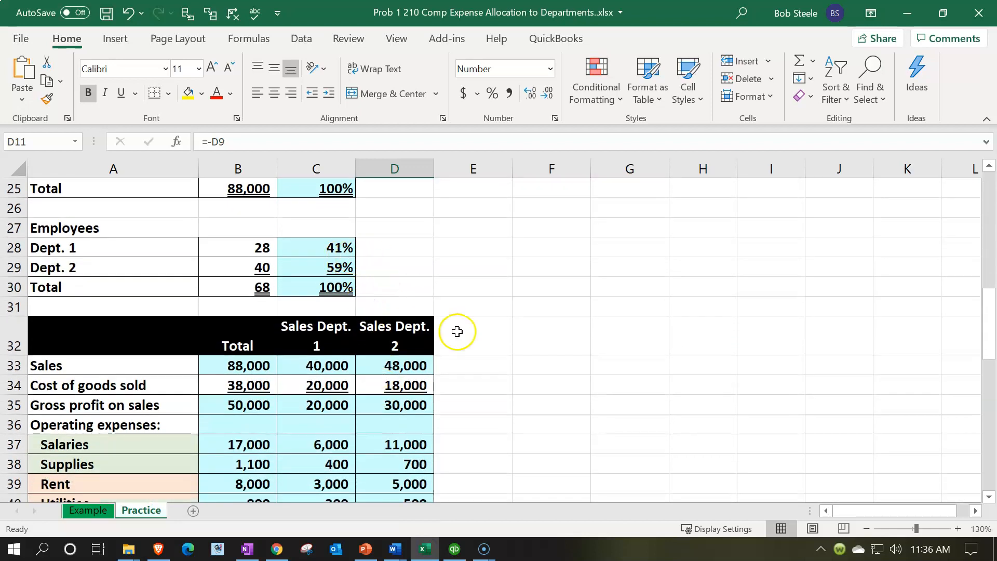
left_click(424, 550)
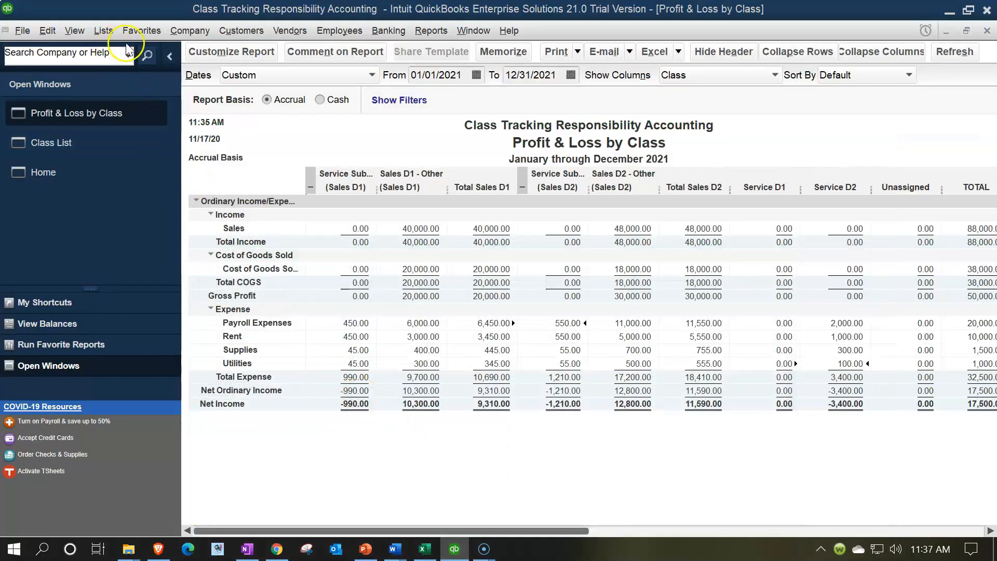
left_click(179, 33)
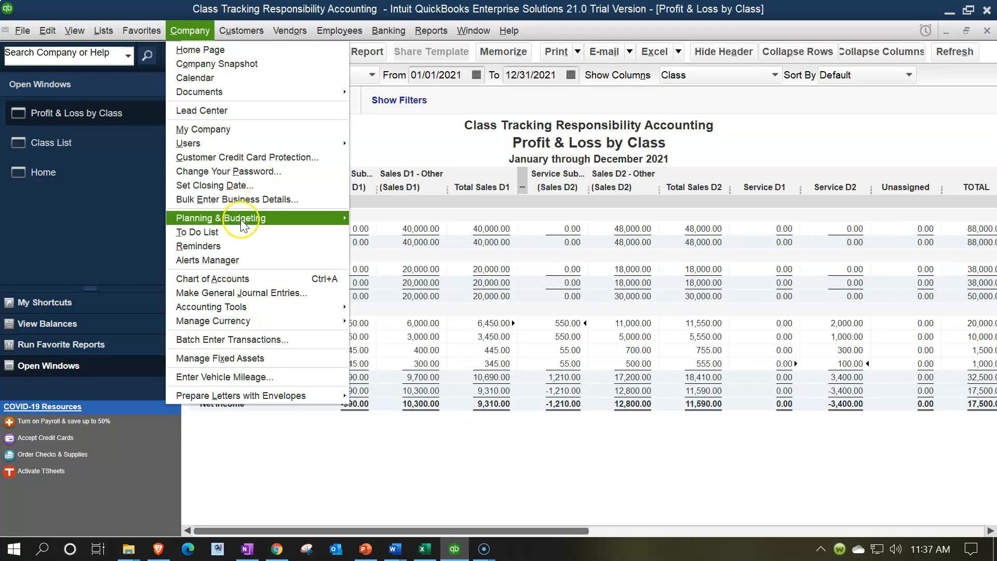
left_click(242, 291)
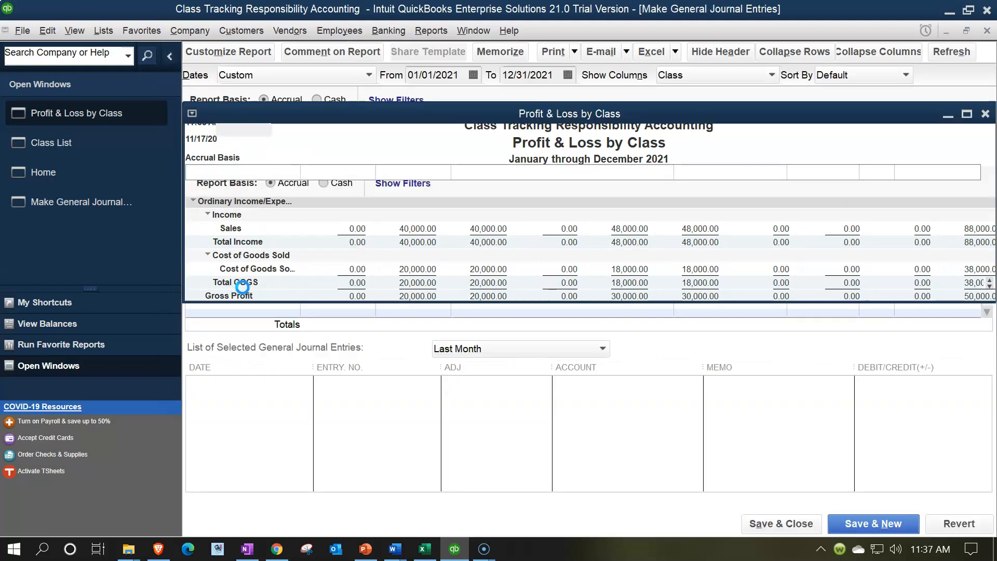
Enter a 2,000.00 credit to Payroll Expenses with the class Service D2 on the entry's first line.
key("Return")
type("Payroll Expenses")
key("Tab")
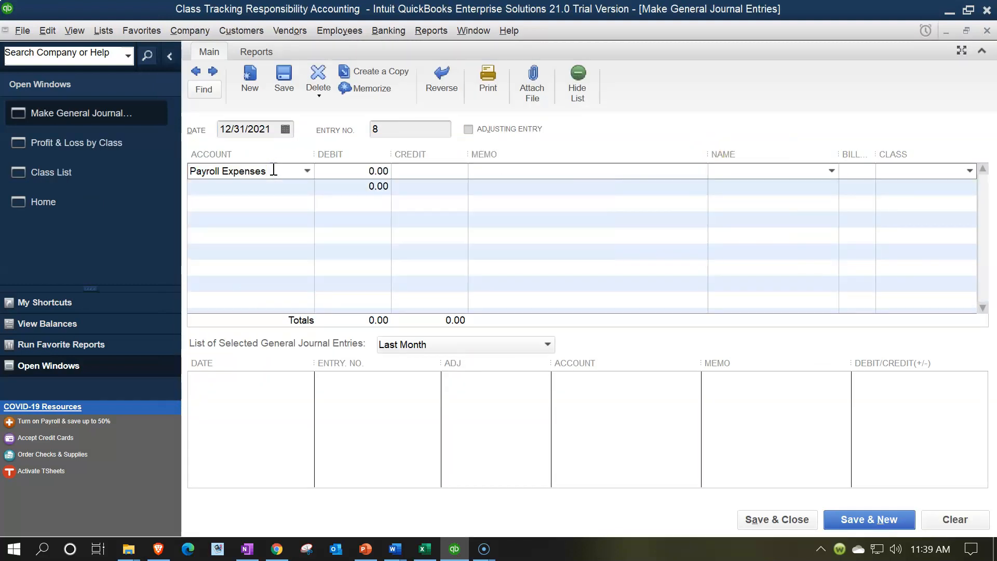
type("2,000")
key("Tab")
left_click(969, 171)
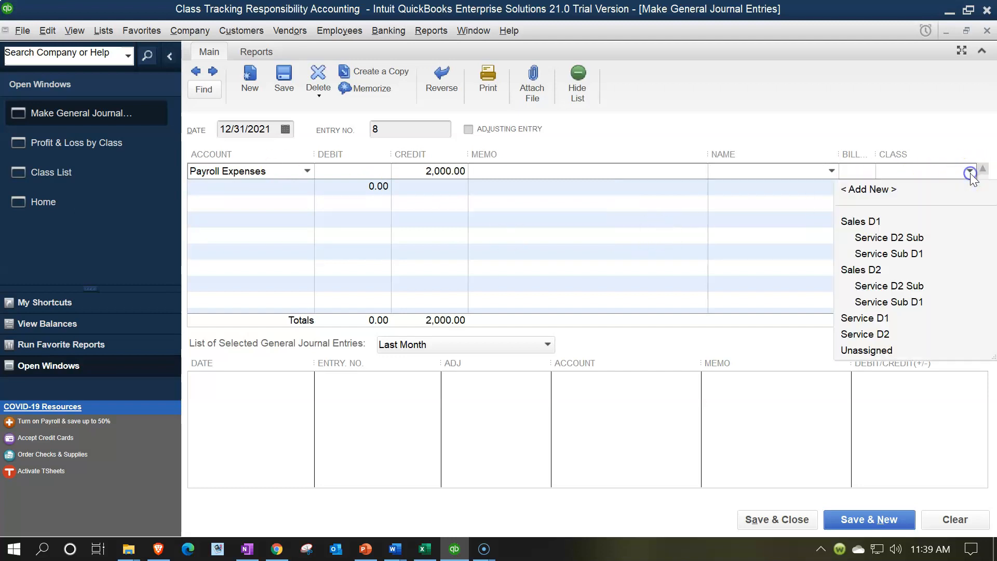
left_click(871, 335)
key("Tab")
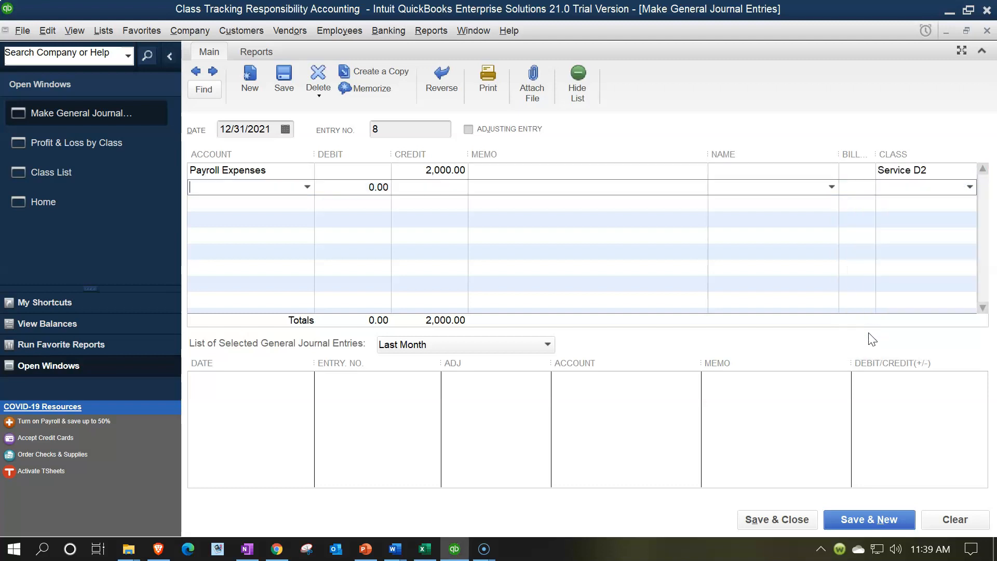
Add a Payroll Expenses debit of 820.00, 41% of 2,000.00, with the class Service D2 Sub under Sales D1.
type("Payroll Expenses")
key("Tab")
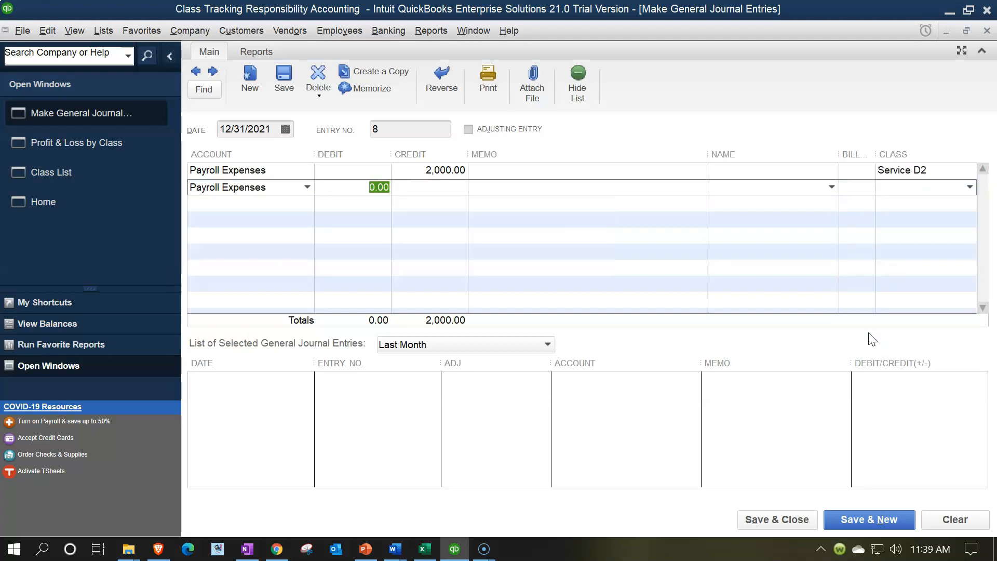
type("2,000.00 *")
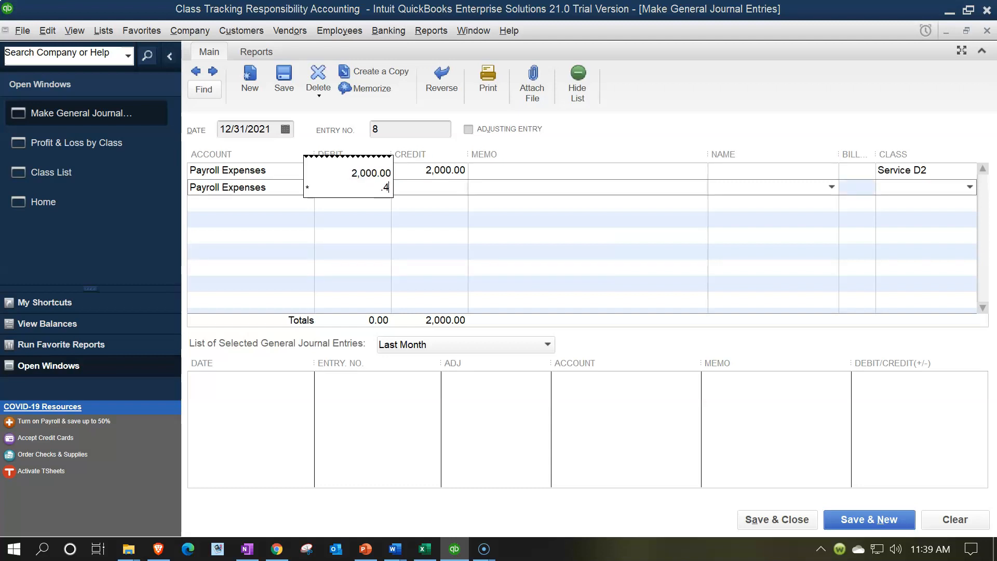
key("Return")
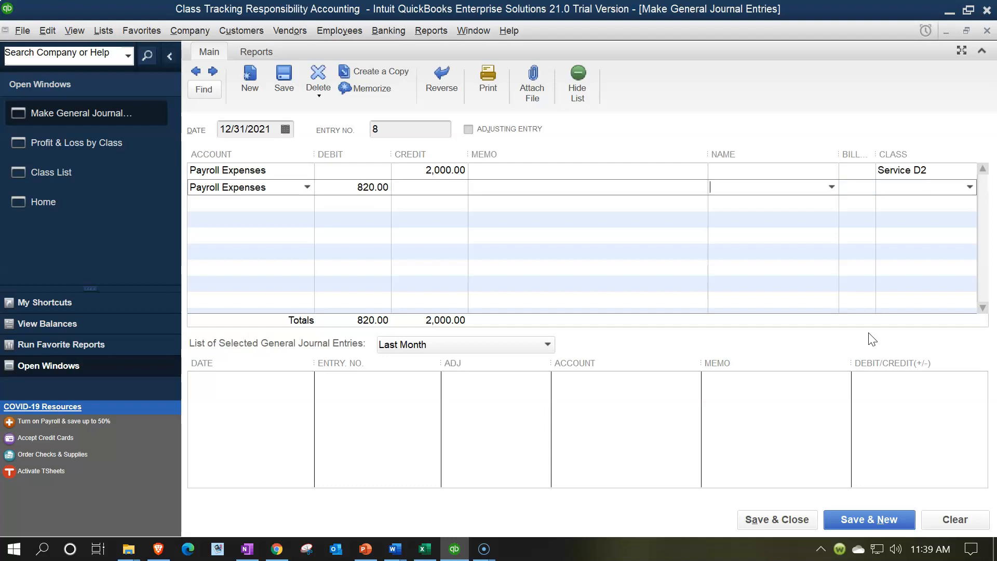
left_click(970, 187)
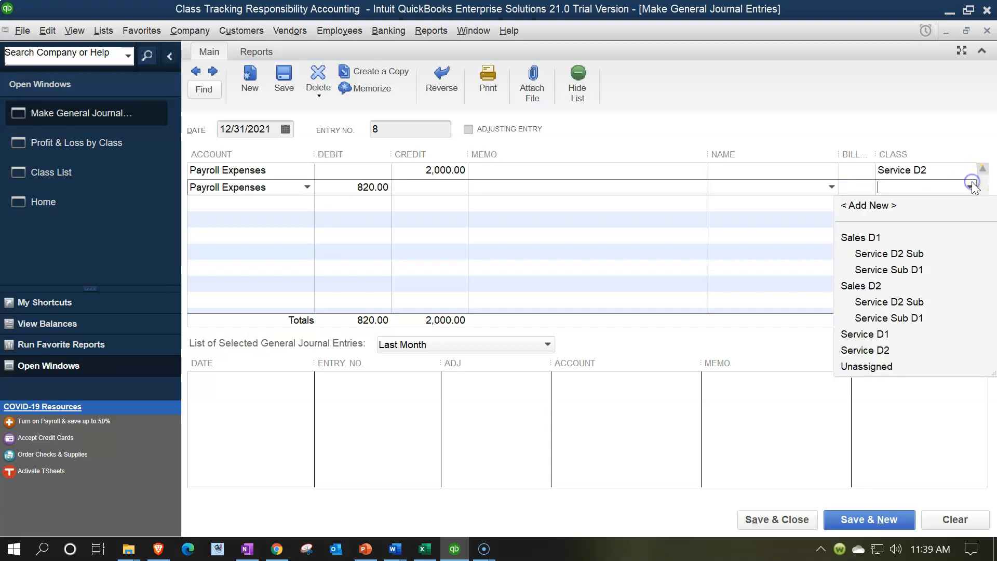
left_click(882, 255)
key("Tab")
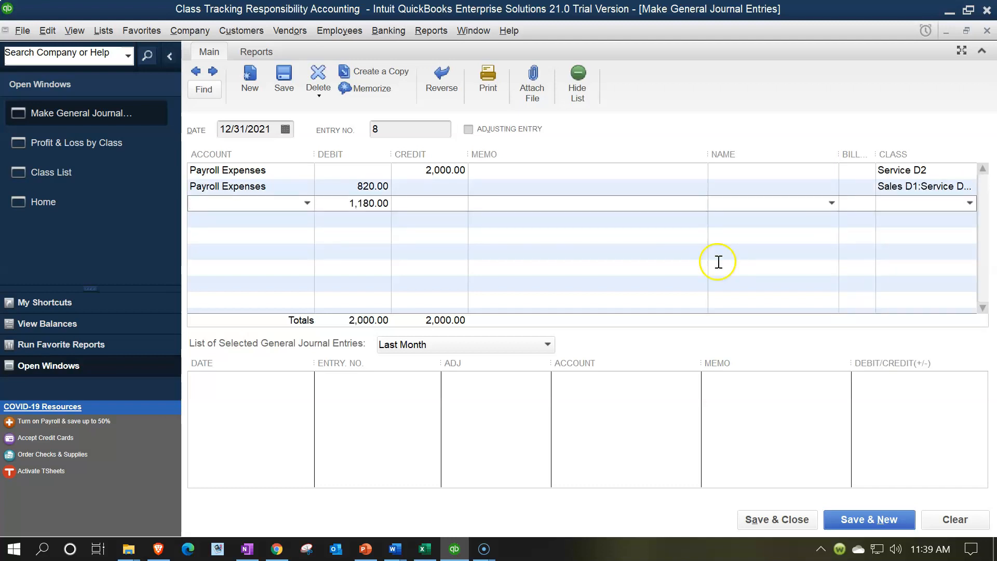
Add the remaining 1,180.00 Payroll Expenses debit with the class Service D2 Sub under Sales D2, and save the entry.
type("penses")
key("Tab")
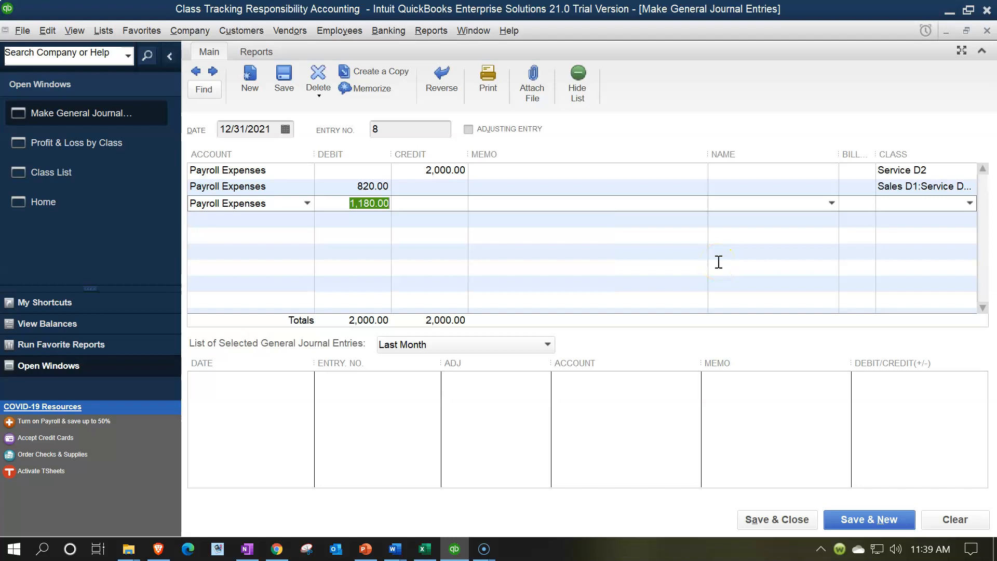
key("Tab")
left_click(888, 204)
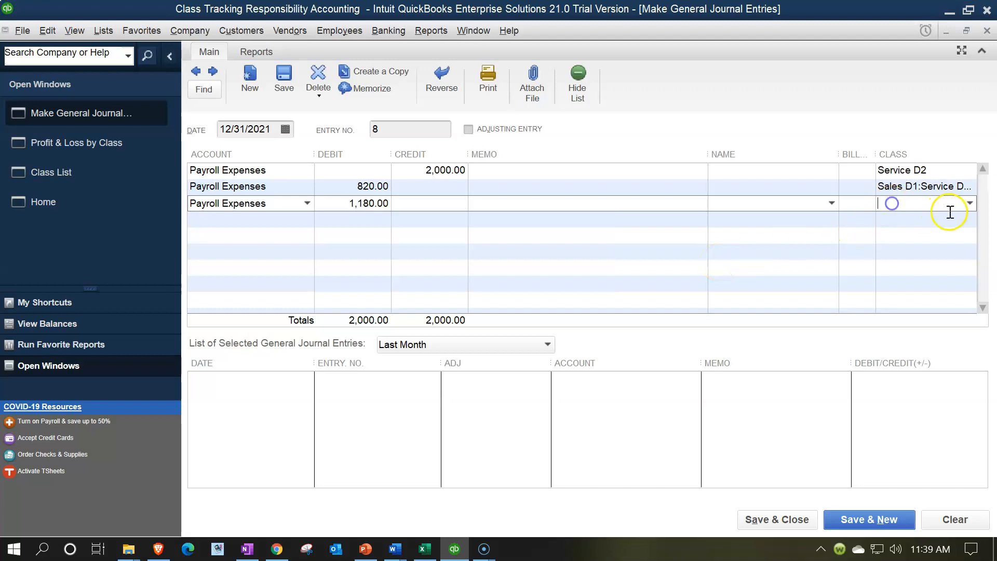
left_click(970, 203)
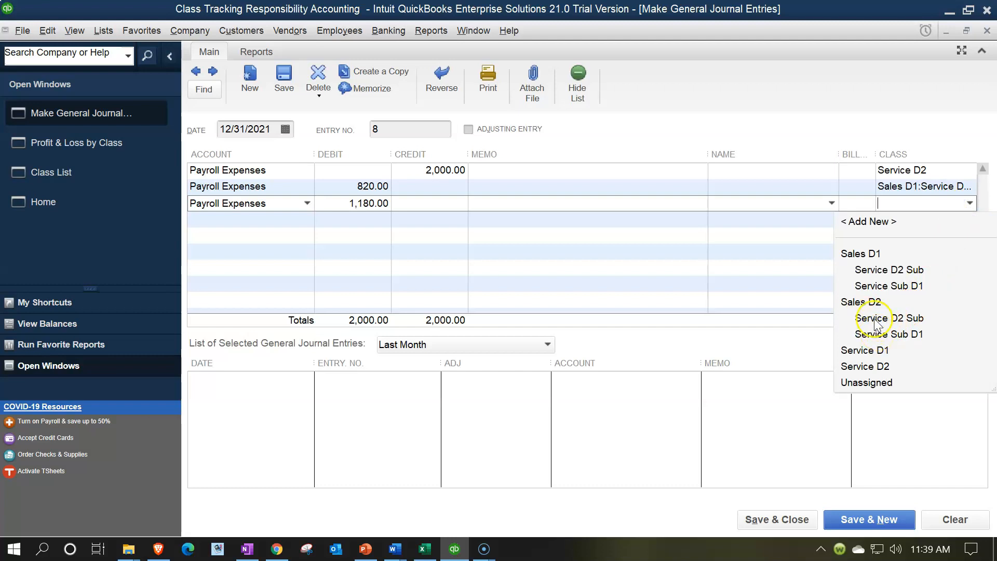
left_click(880, 335)
key("Tab")
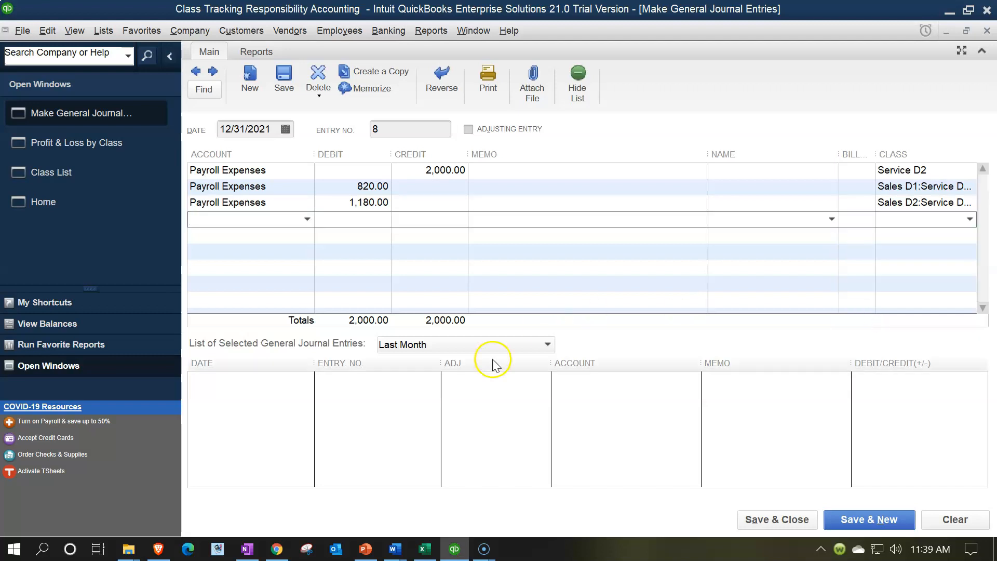
left_click(842, 518)
Start the rent reallocation entry with a 1,000.00 credit to Rent for the class Service D2.
left_click(475, 218)
key("Tab")
key("Tab")
key("Tab")
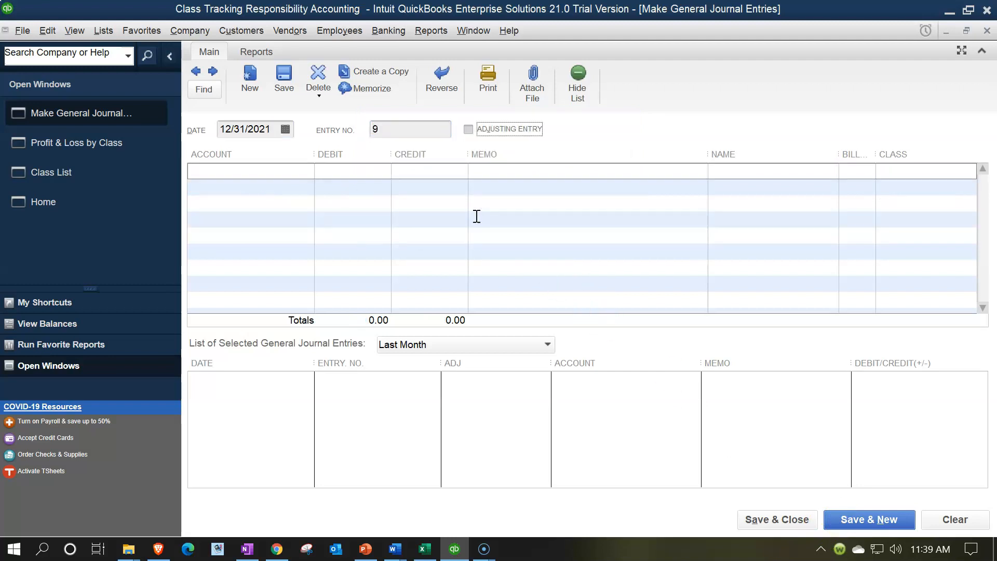
type("Re")
key("Tab")
key("Tab")
key("Tab")
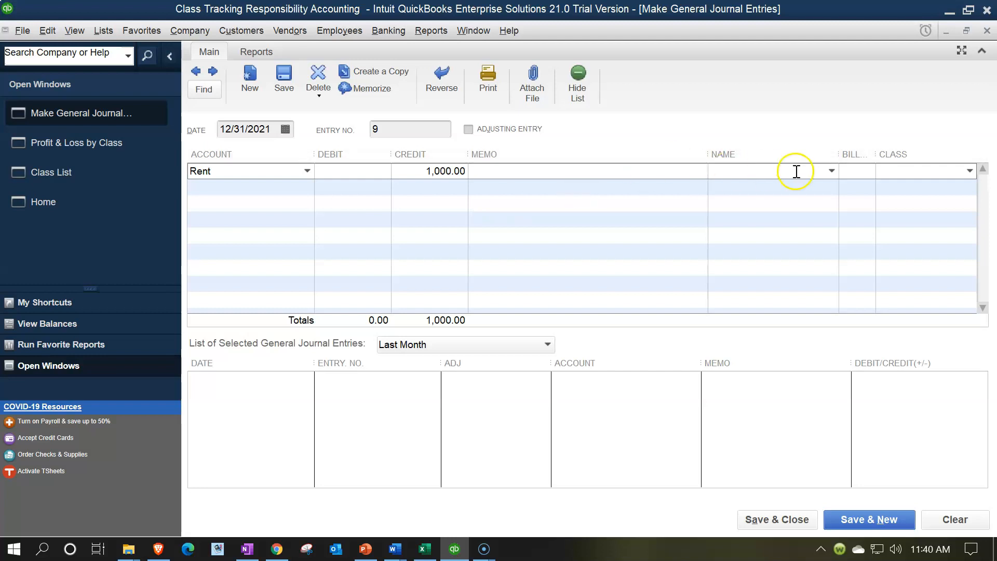
left_click(969, 170)
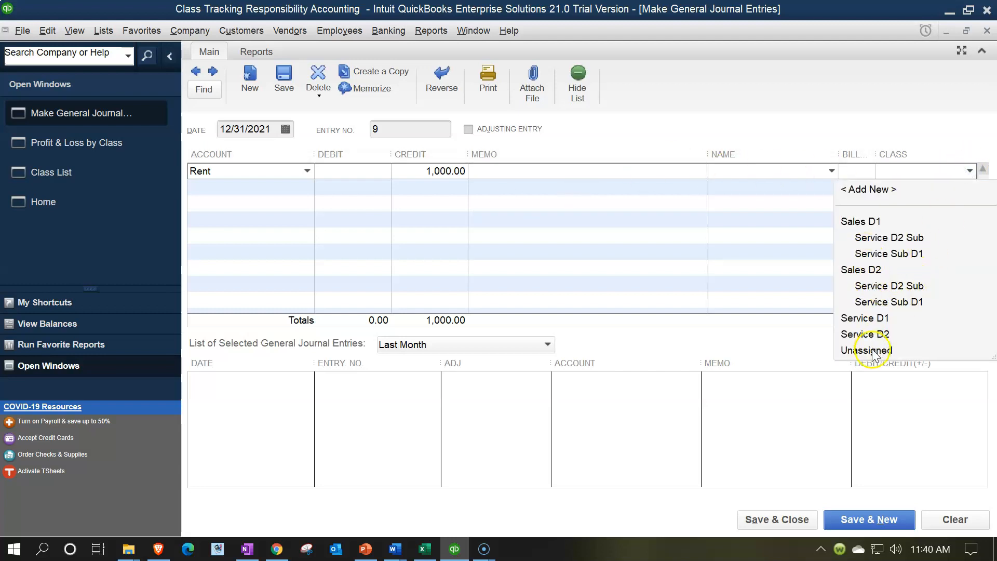
left_click(862, 335)
key("Tab")
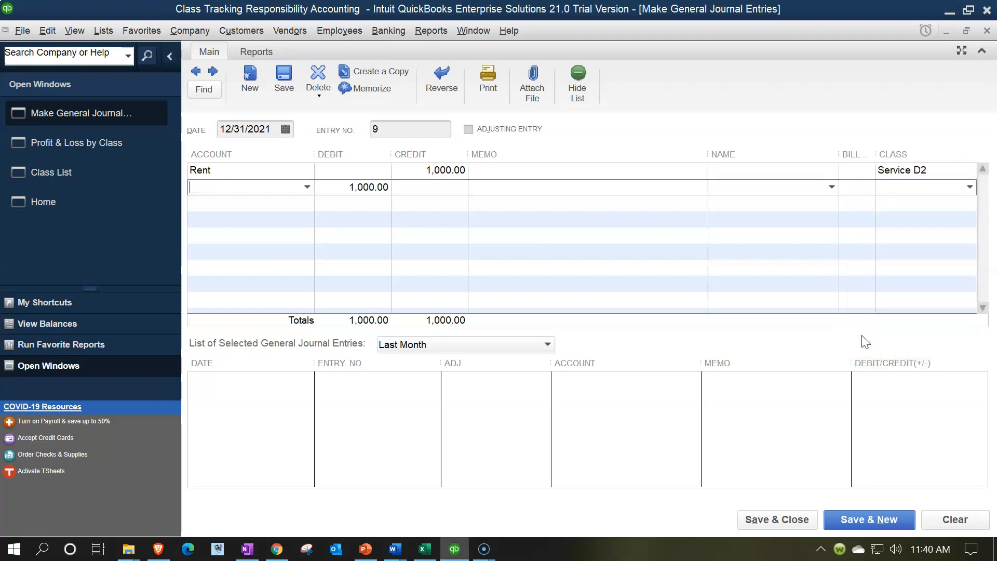
Add a Rent debit of 410.00, 41% of 1,000.00, with the class Service D2 Sub under Sales D1.
type("Rent")
key("Tab")
type("1,000.00 *")
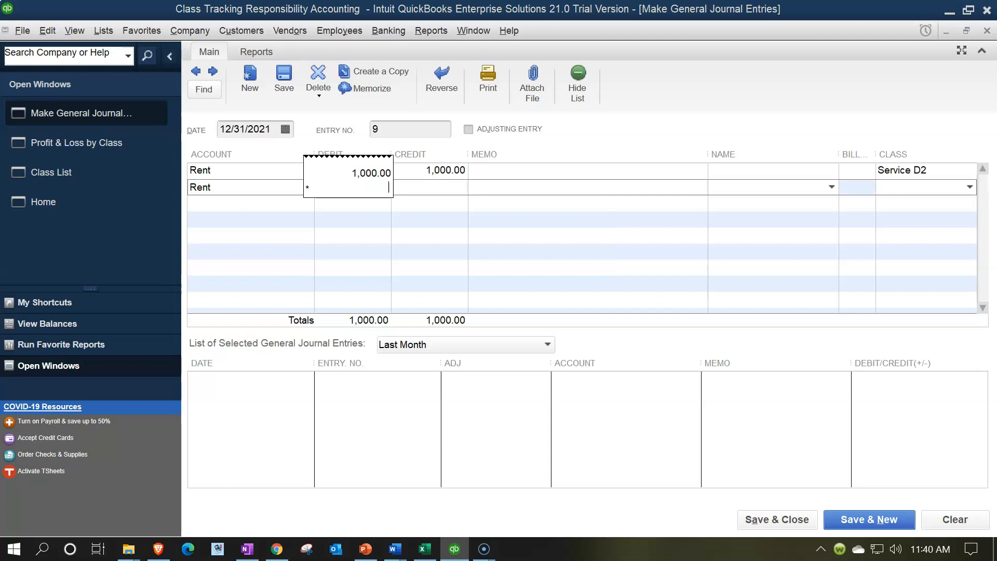
key("Tab")
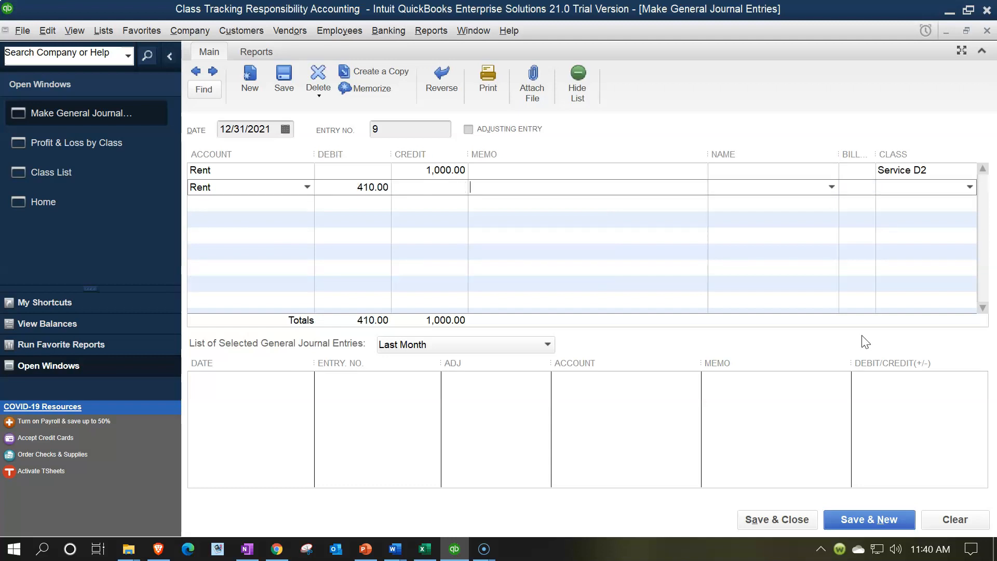
left_click(970, 187)
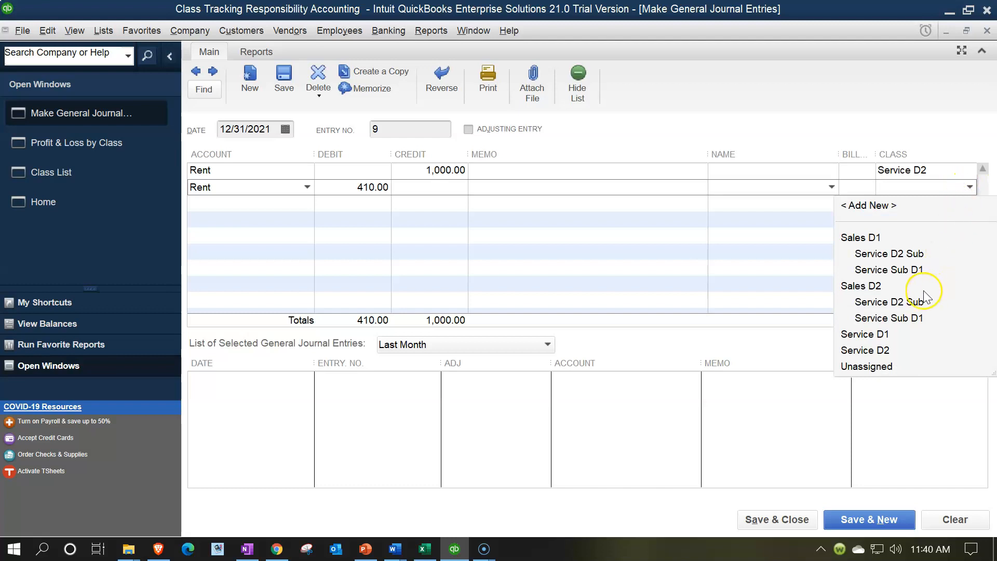
left_click(871, 254)
key("Tab")
Add the remaining 590.00 Rent debit with the class Service D2 Sub under Sales D2.
type("Rent")
key("Tab")
key("Tab")
key("Tab")
key("Tab")
key("Tab")
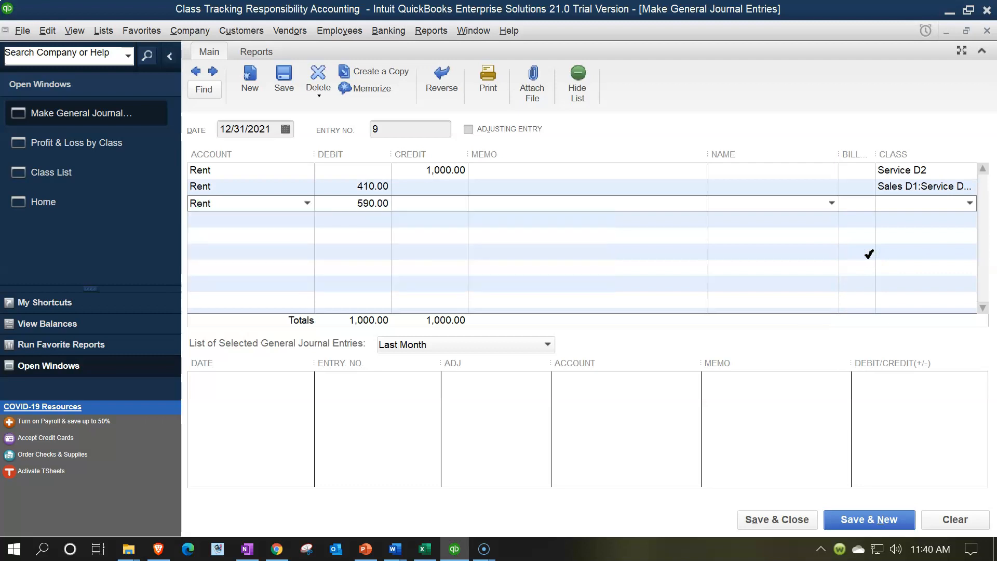
left_click(967, 206)
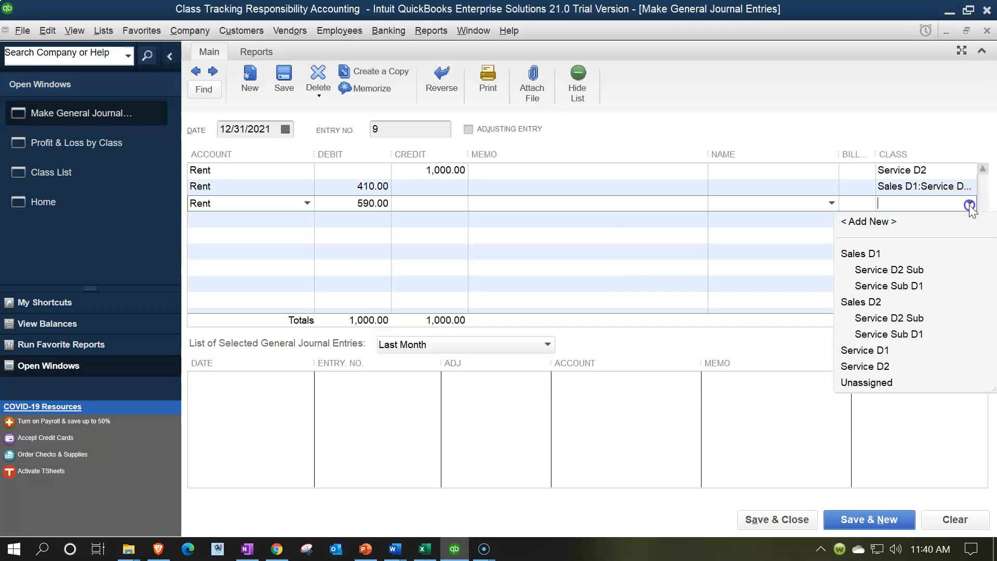
left_click(874, 319)
Check that the 410.00 Rent line uses Service D2 Sub under Sales D1, and save the journal entry.
left_click(945, 187)
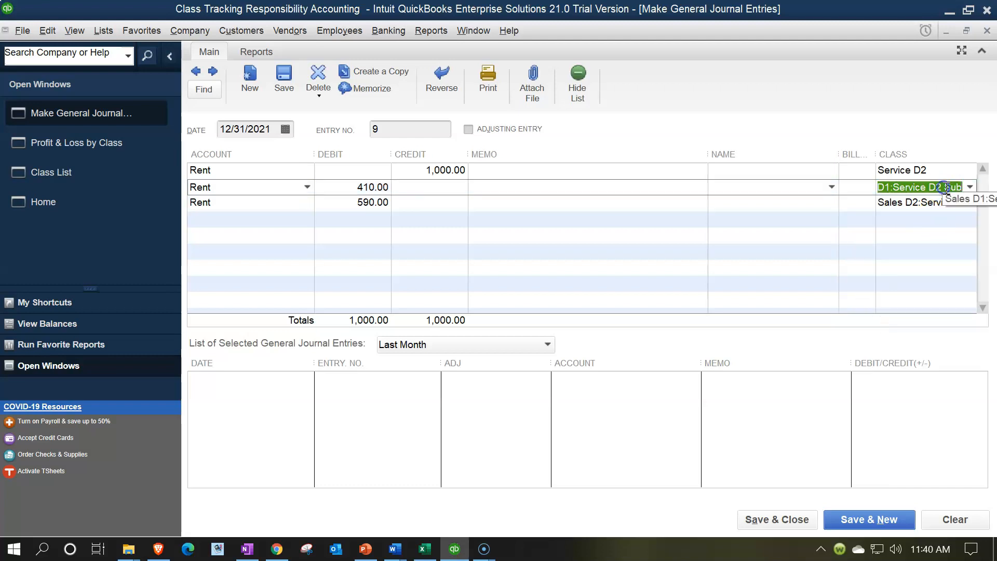
left_click(969, 187)
left_click(894, 258)
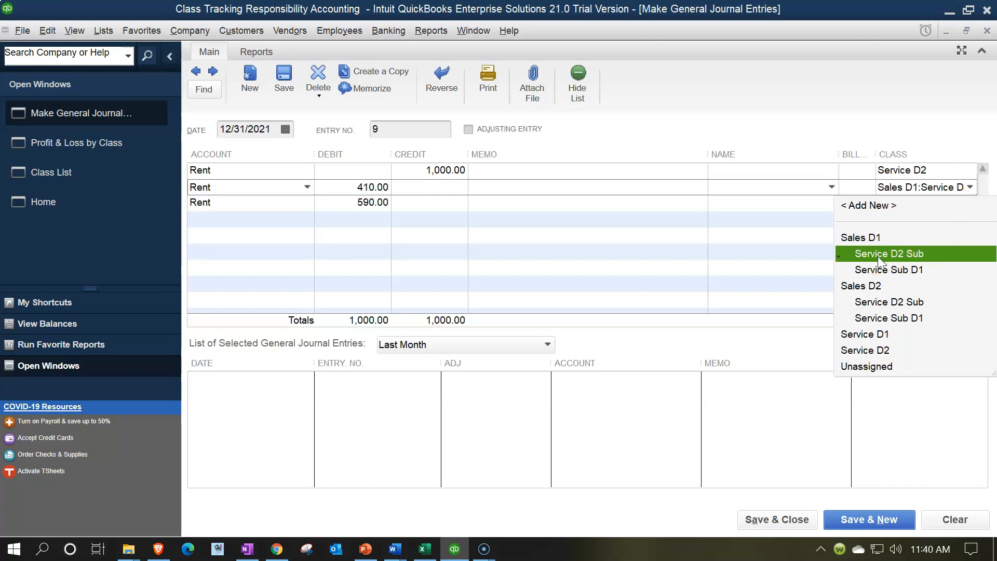
left_click(893, 257)
left_click(894, 256)
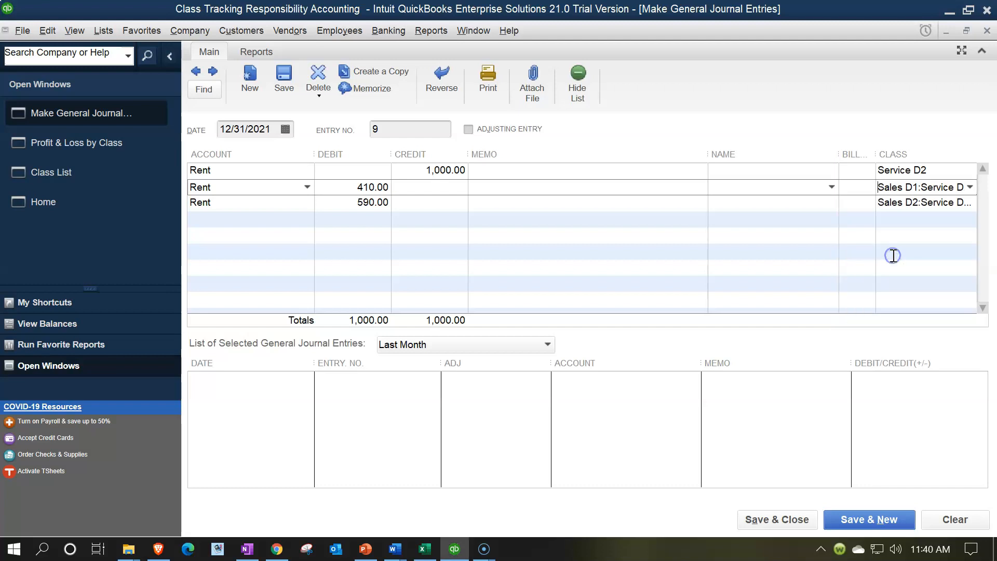
key("Tab")
key("Tab")
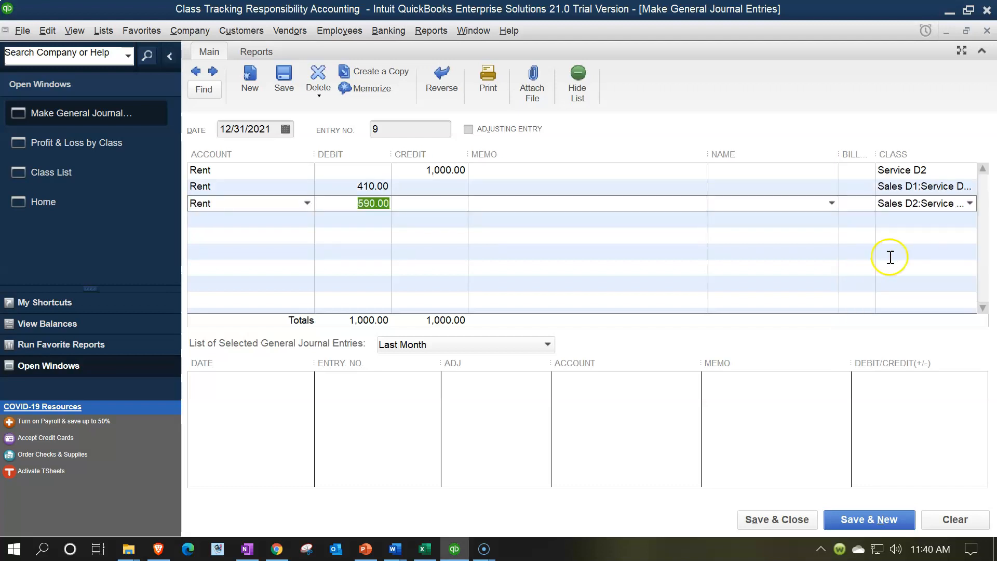
left_click(680, 470)
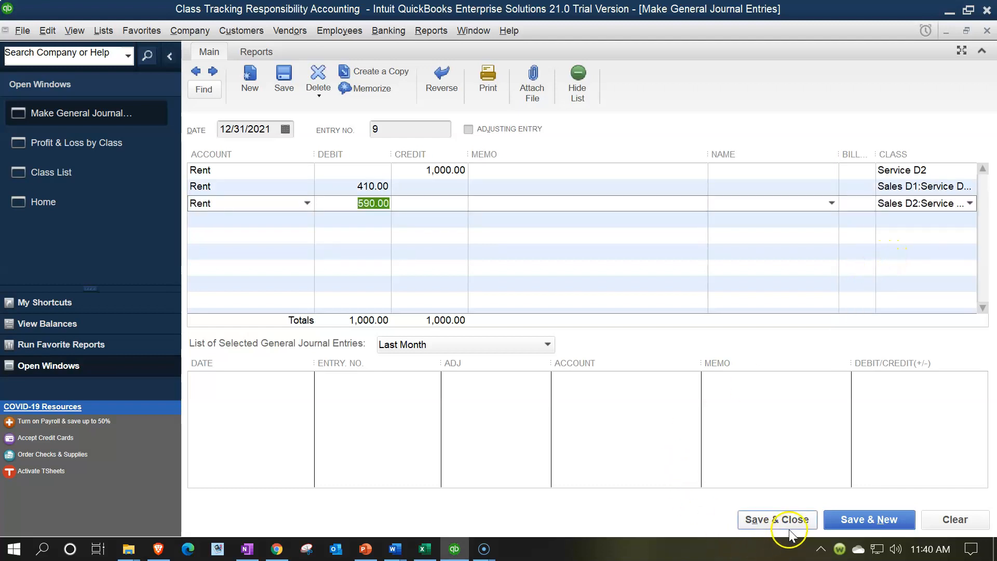
left_click(836, 513)
Start the supplies reallocation entry with a 300.00 credit to Supplies for the class Service D2.
left_click(485, 218)
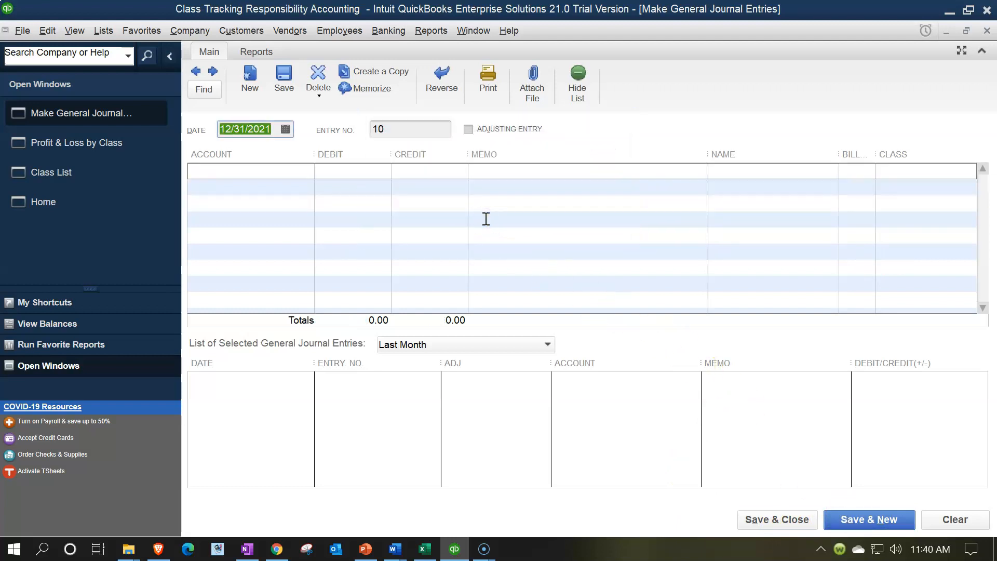
key("Tab")
key("Tab")
type("supplies")
key("Tab")
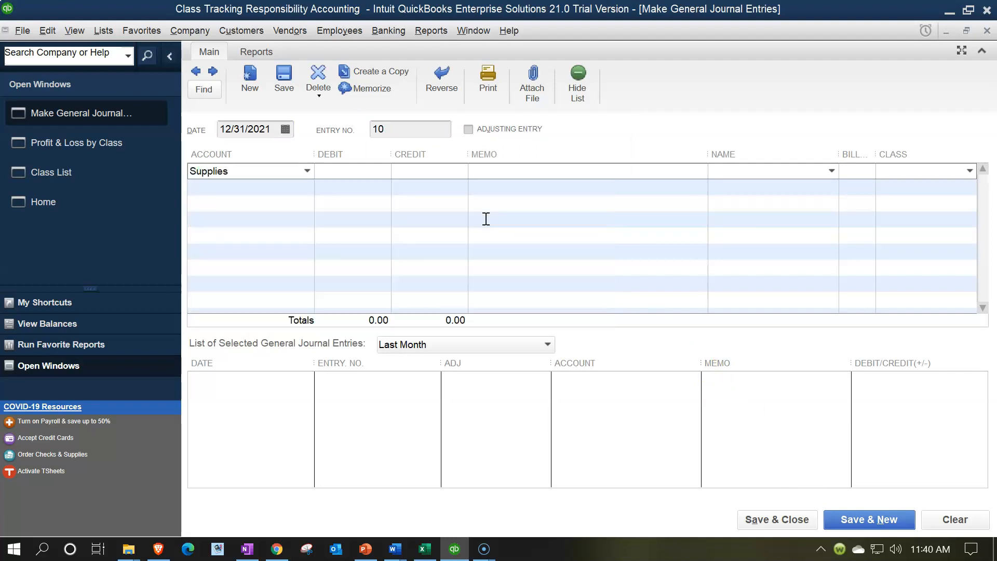
key("Tab")
key("Tab")
key("Tab")
key("Tab")
left_click(933, 166)
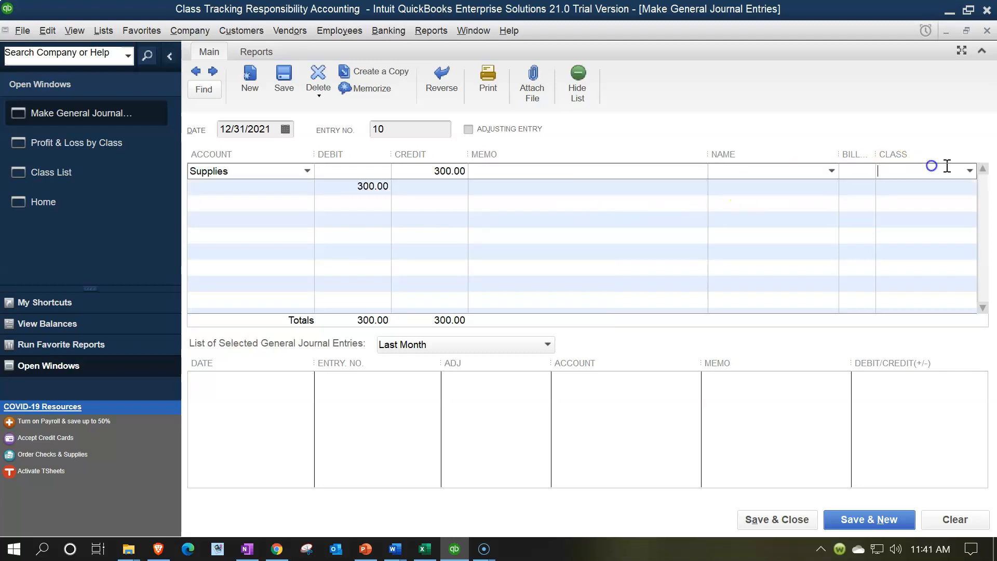
left_click(970, 170)
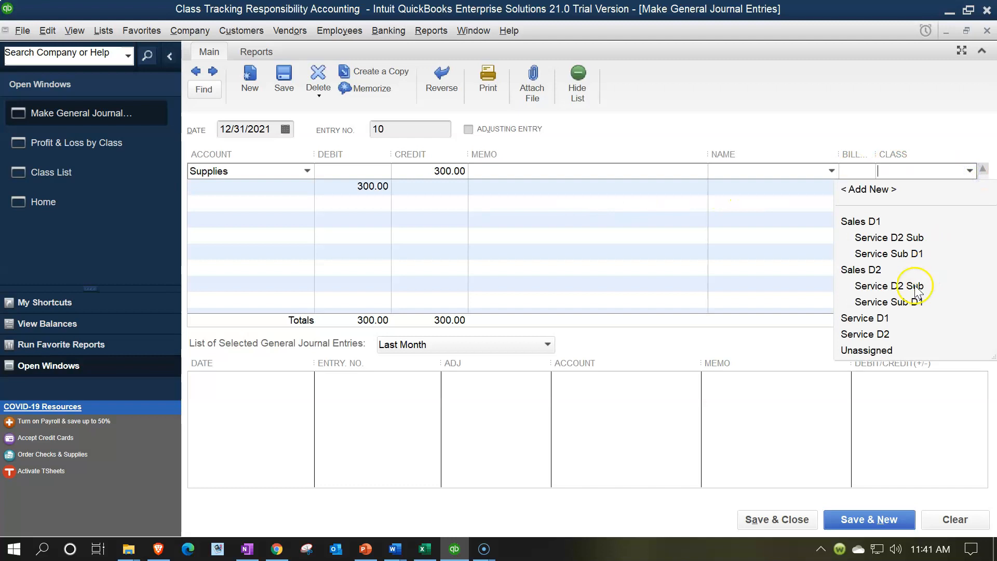
left_click(878, 334)
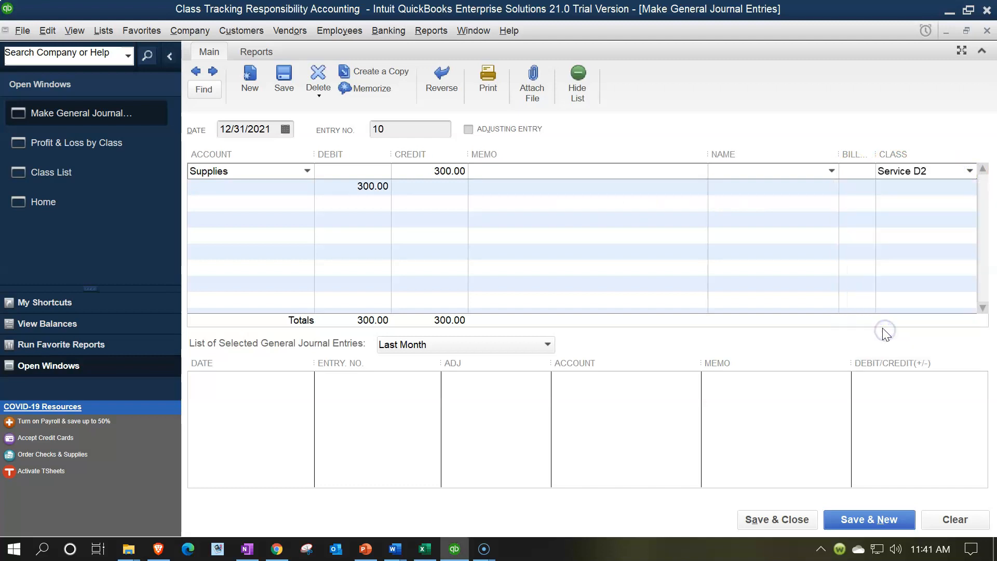
Add a Supplies debit of 123.00, 41% of 300.00, with the class Service D2 Sub under Sales D1.
key("Tab")
type("S")
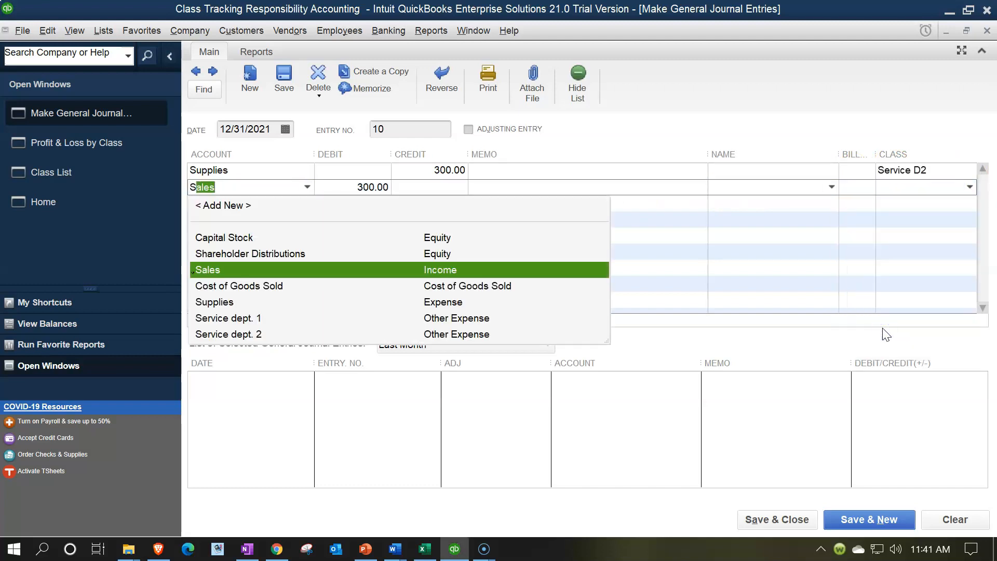
type("uppli")
key("Tab")
type("300*")
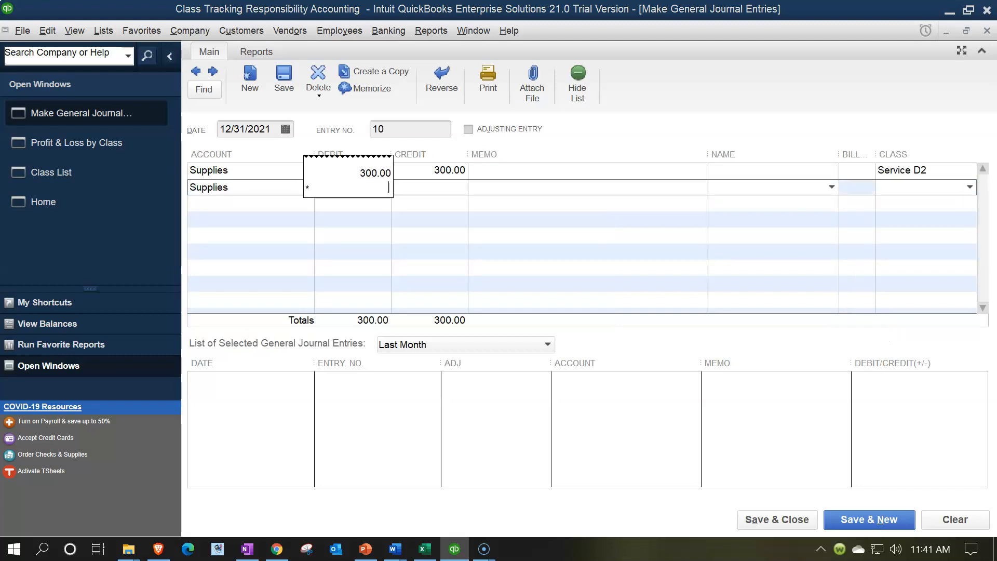
type(".41")
key("Tab")
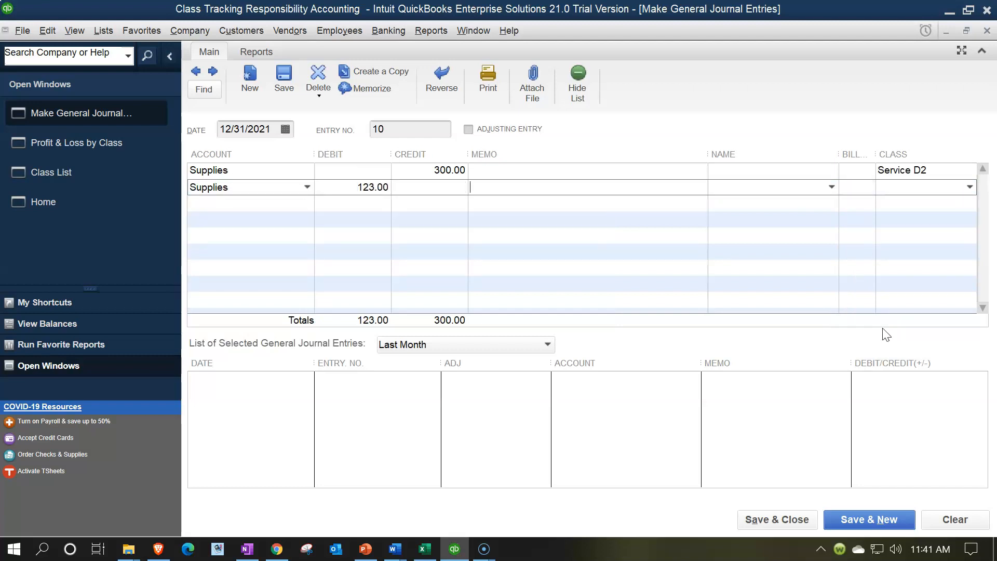
left_click(967, 187)
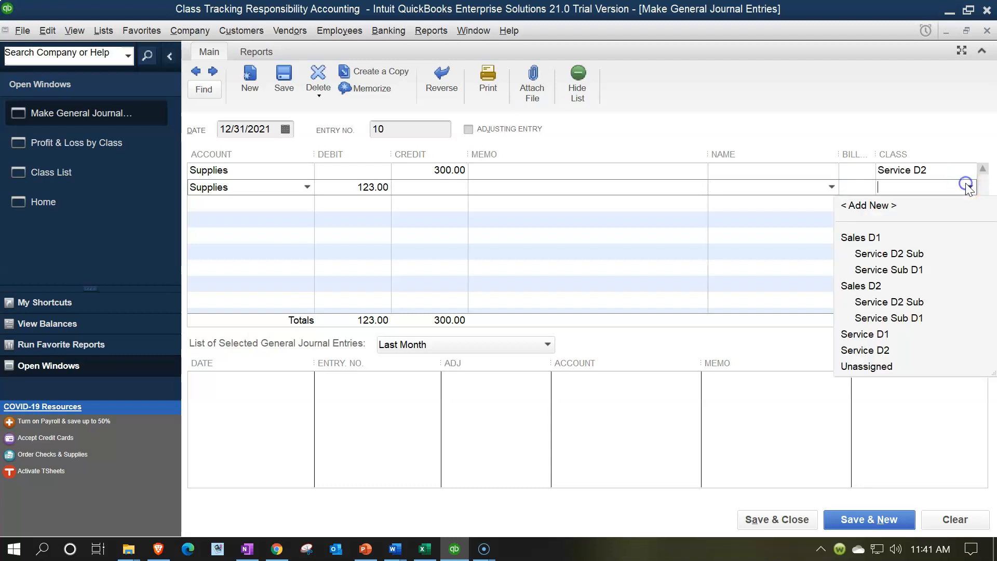
left_click(881, 256)
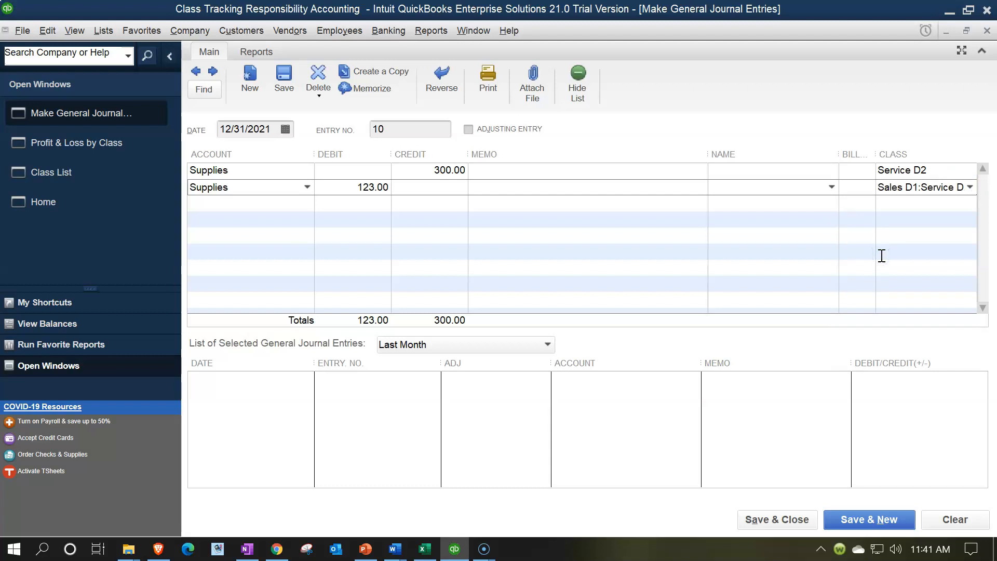
Add the remaining 177.00 Supplies debit with the class Service D2 Sub under Sales D2, and save the journal entry.
key("Tab")
type("S")
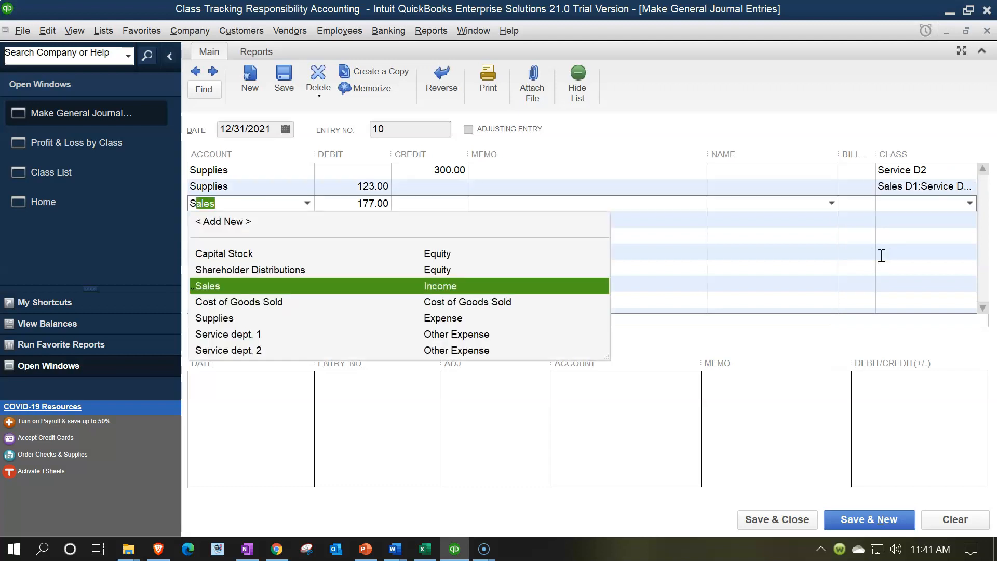
type("u")
key("Tab")
key("Tab")
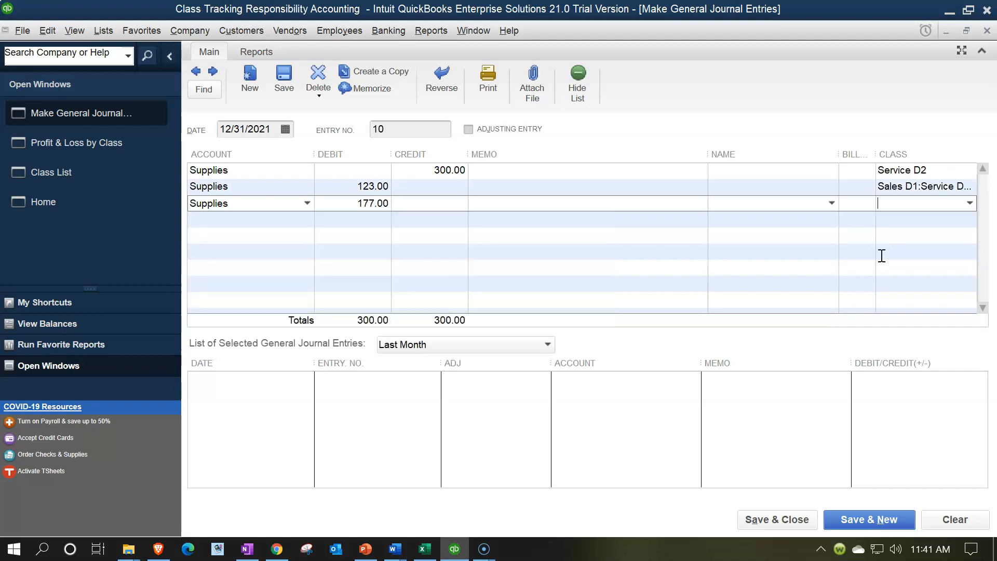
left_click(969, 203)
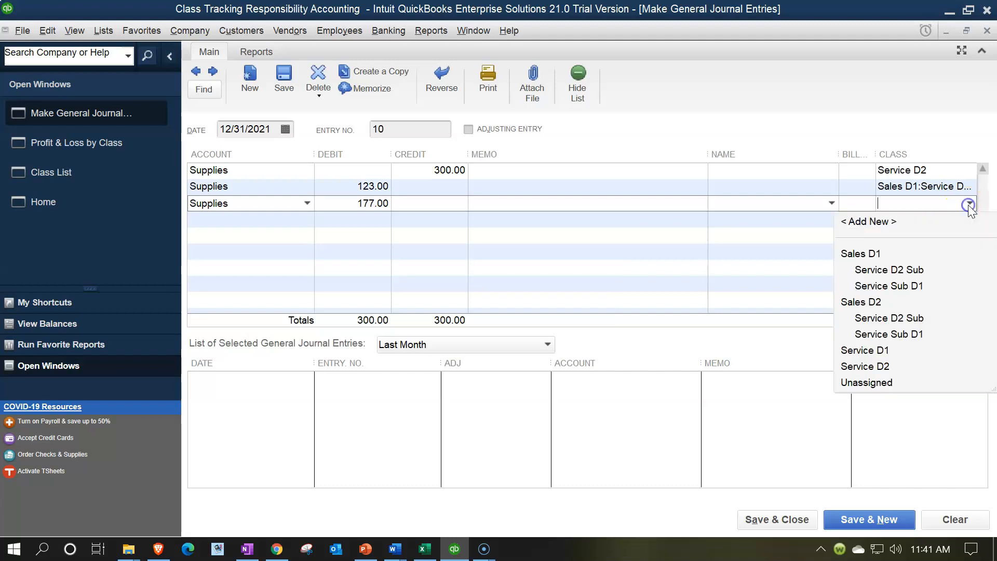
left_click(881, 322)
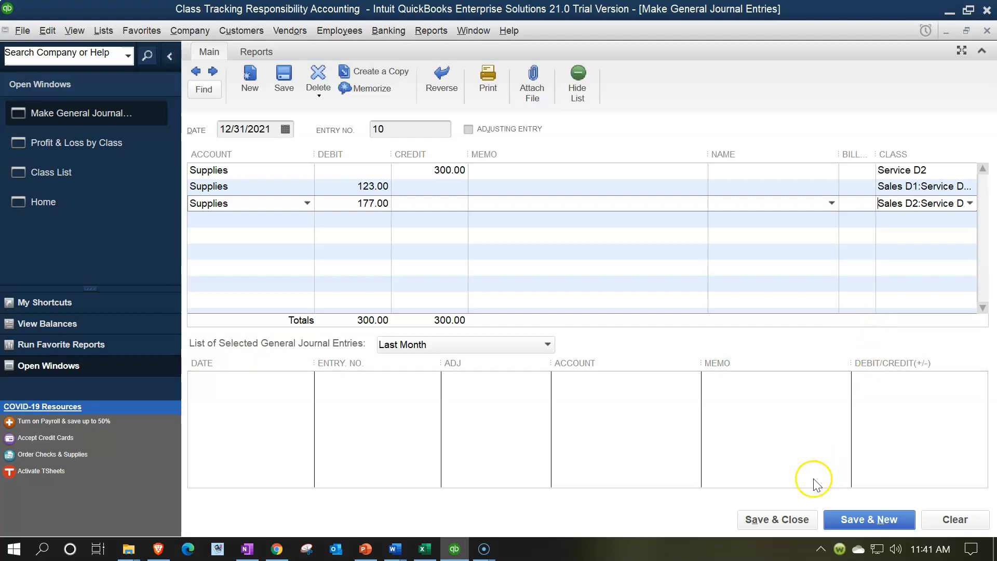
left_click(790, 521)
left_click(464, 217)
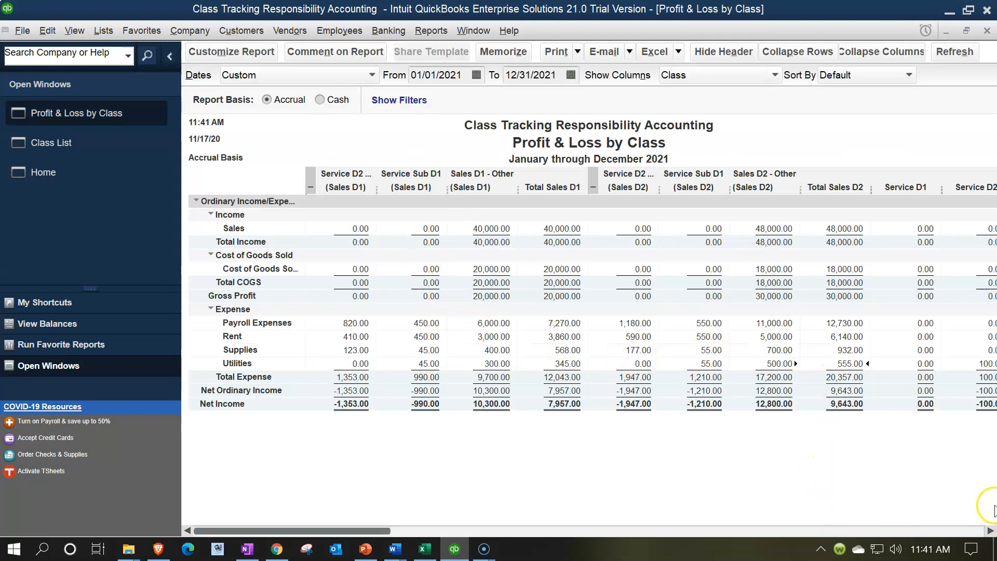
Review the transaction detail behind the Service D2 Utilities amount in the Profit & Loss by Class report.
left_click(990, 529)
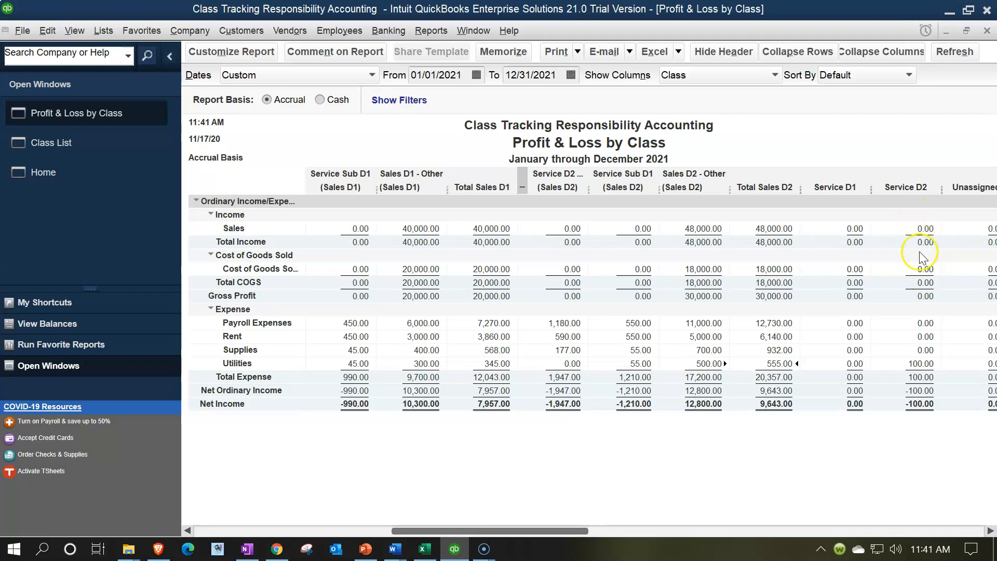
double_click(928, 363)
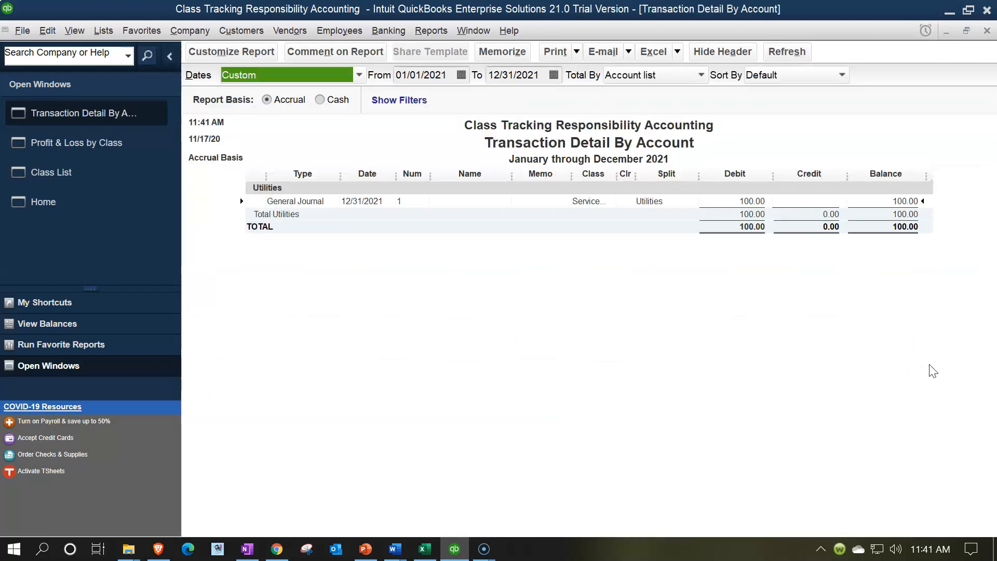
left_click(987, 31)
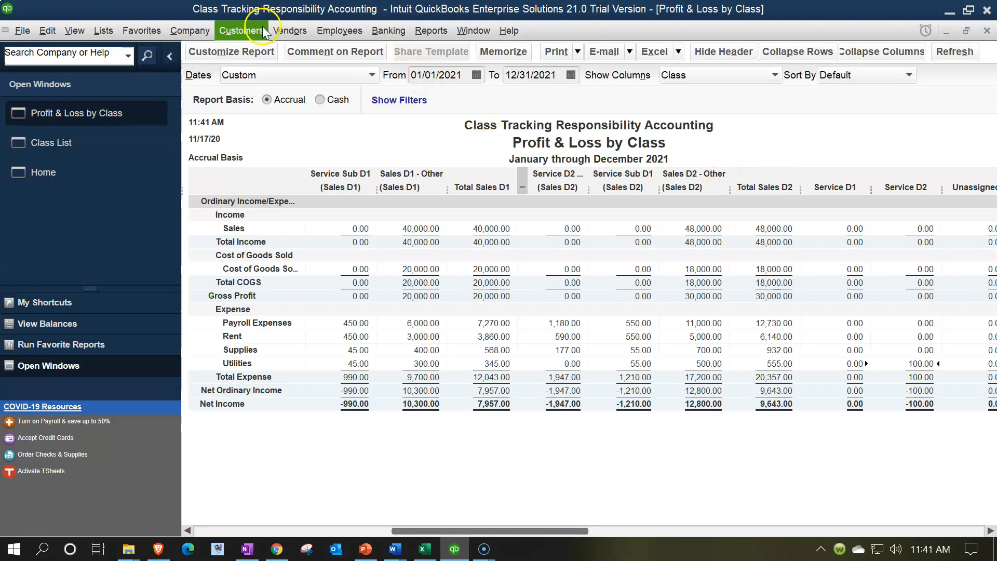
Start a new general journal entry with a 100.00 credit to Utilities for the class Service D2.
left_click(190, 30)
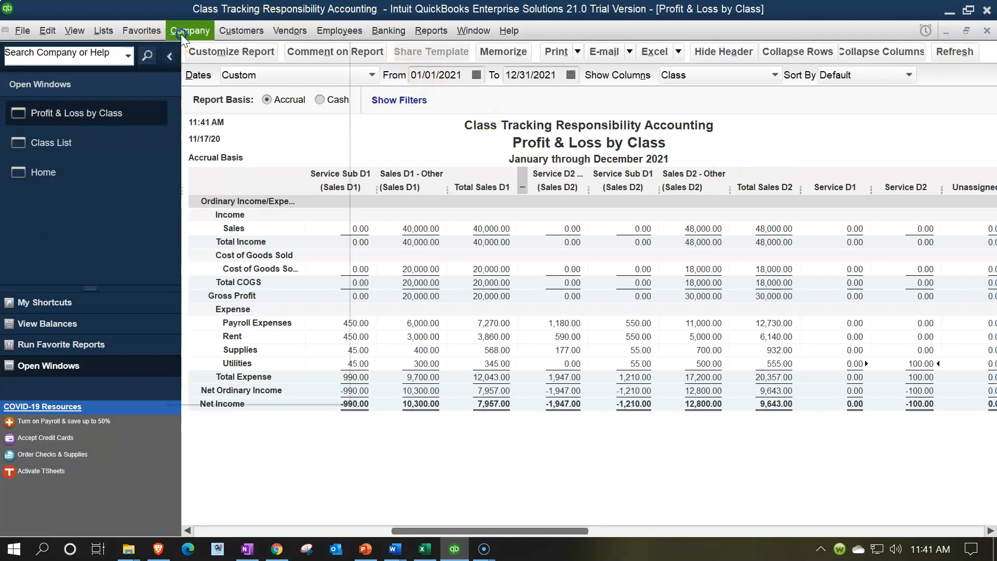
left_click(266, 292)
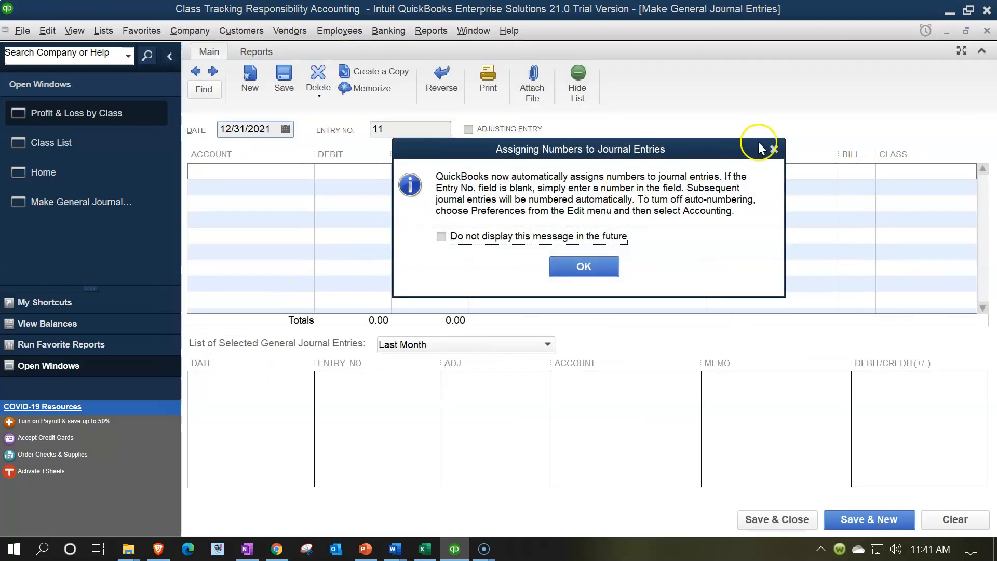
left_click(772, 147)
key("Tab")
key("Tab")
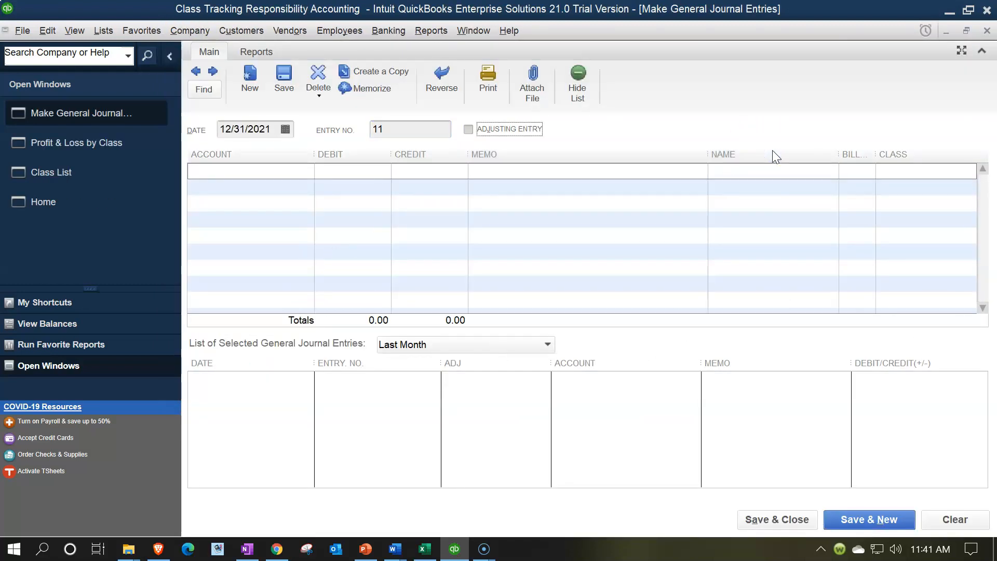
key("Tab")
type("u")
key("Tab")
type("100")
key("Tab")
left_click(969, 171)
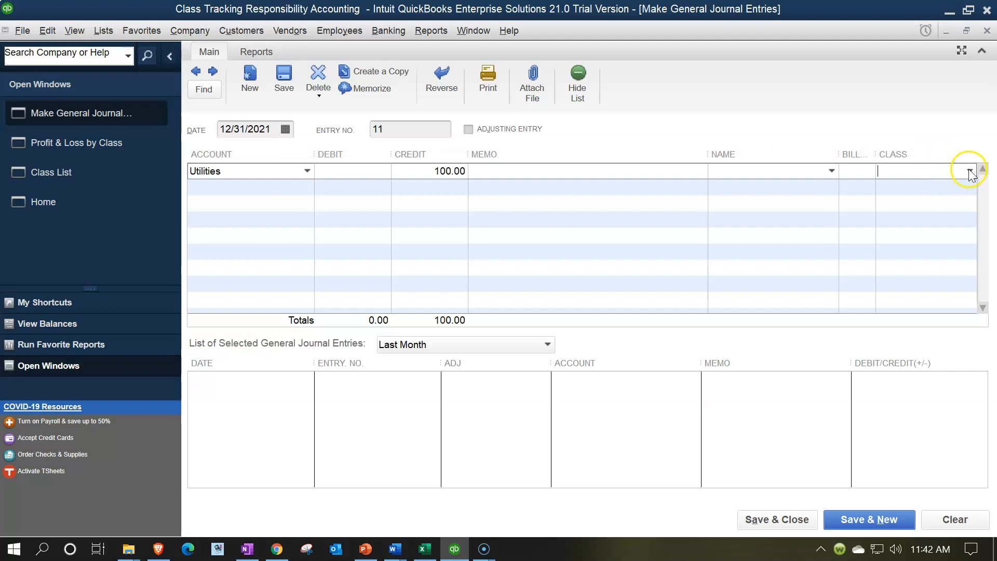
left_click(969, 171)
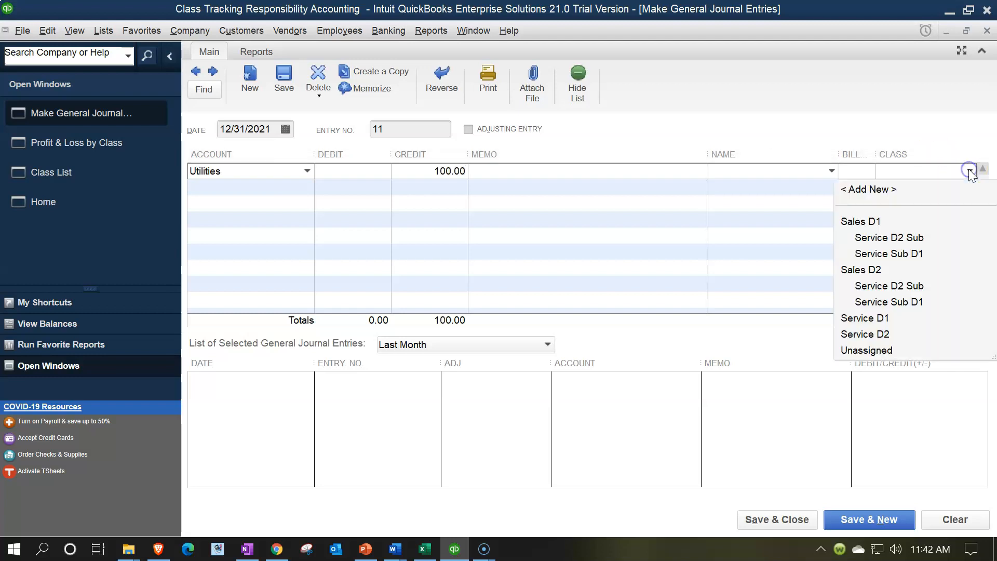
left_click(881, 335)
Add a Utilities debit of 41.00, 41% of 100.00, with the class Service D2 Sub under Sales D1.
key("Tab")
type("ut")
key("Tab")
type("100")
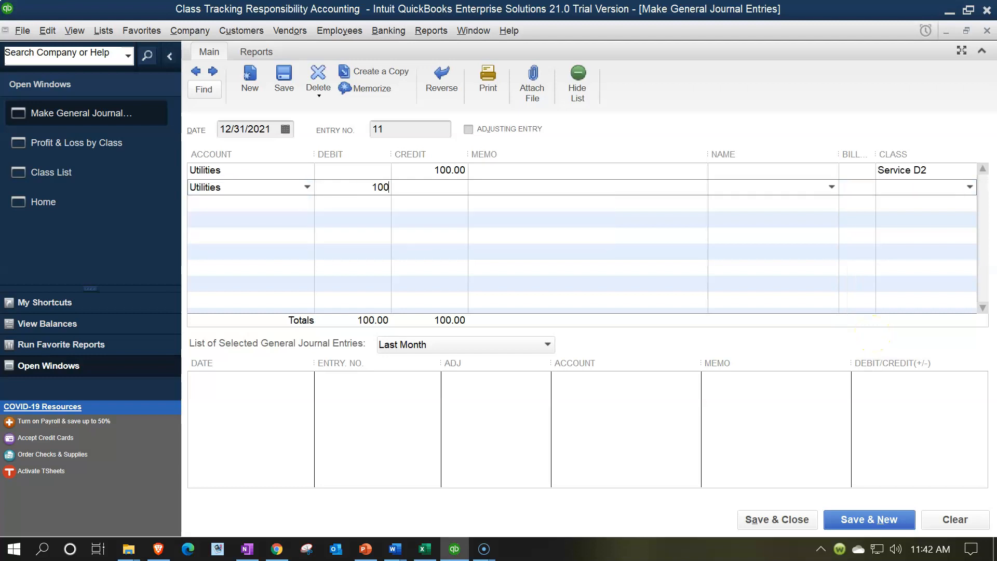
type("*.41")
key("Return")
key("Tab")
left_click(969, 187)
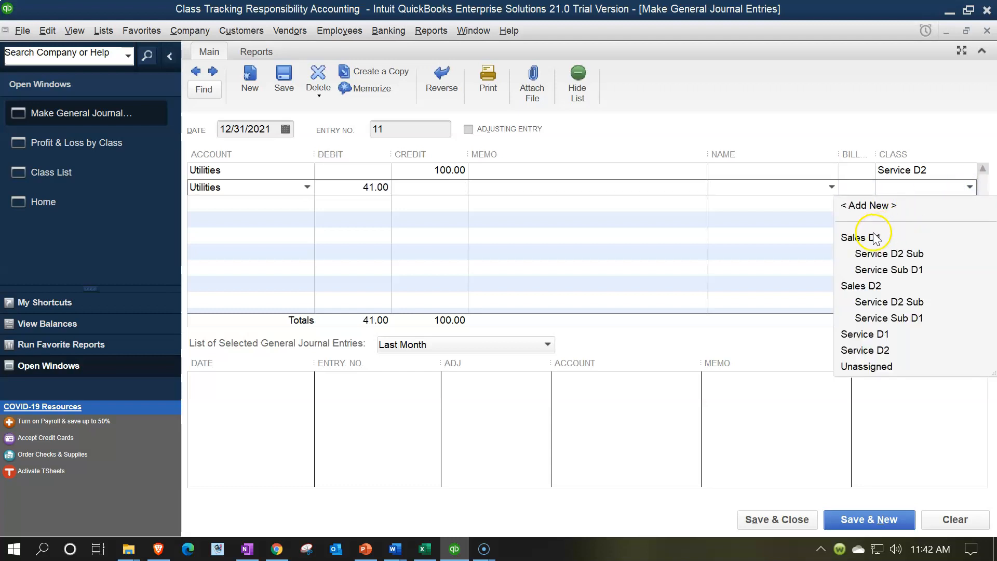
left_click(878, 258)
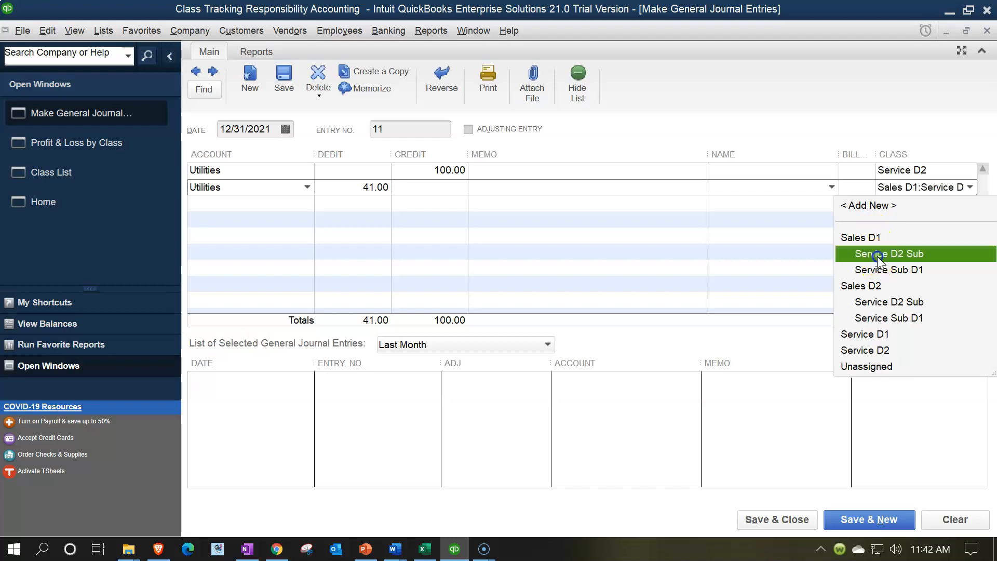
Add the remaining 59.00 Utilities debit with the class Service D2 Sub under Sales D2, and save the journal entry.
key("Tab")
type("ut")
key("Tab")
key("Tab")
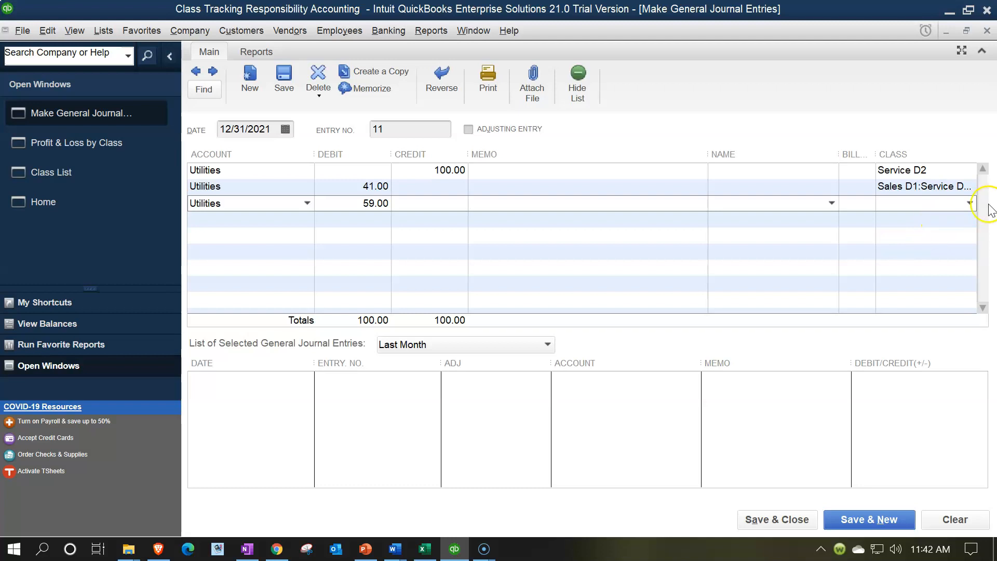
left_click(970, 204)
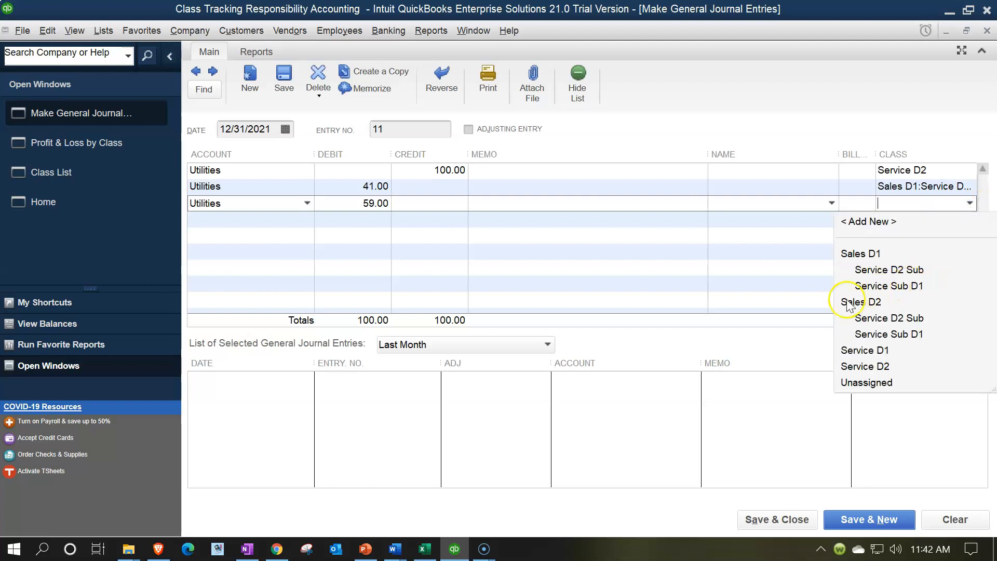
left_click(858, 318)
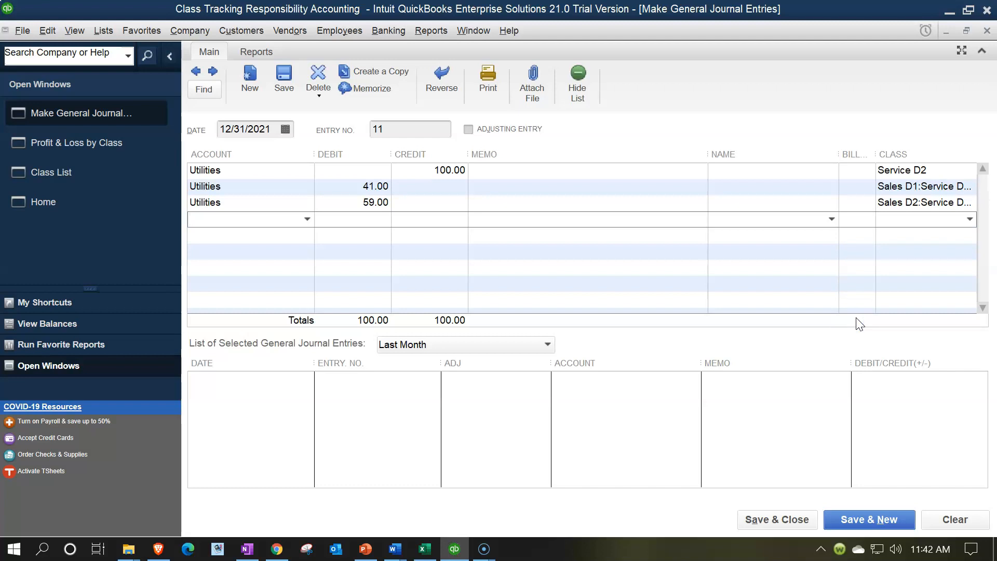
left_click(802, 521)
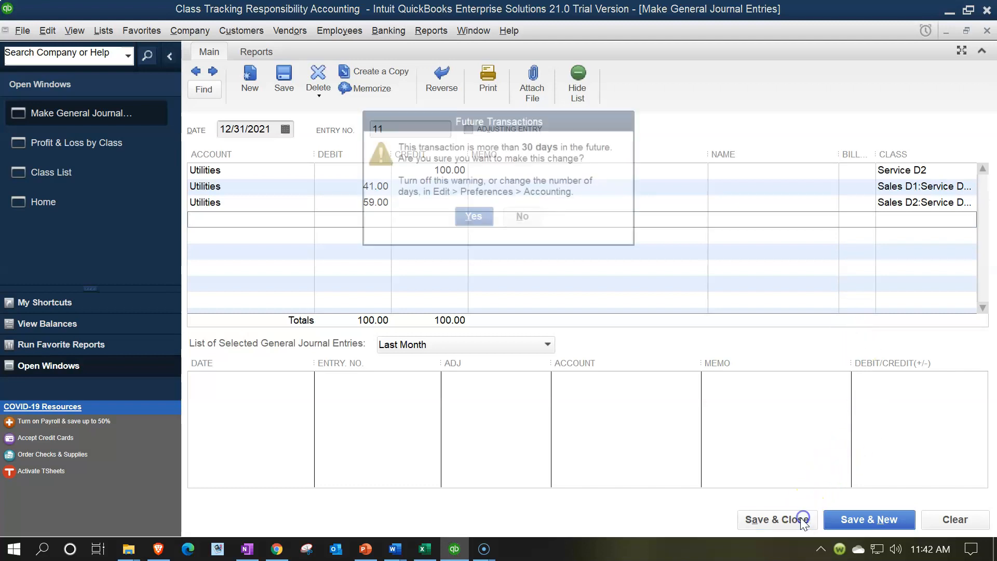
left_click(488, 220)
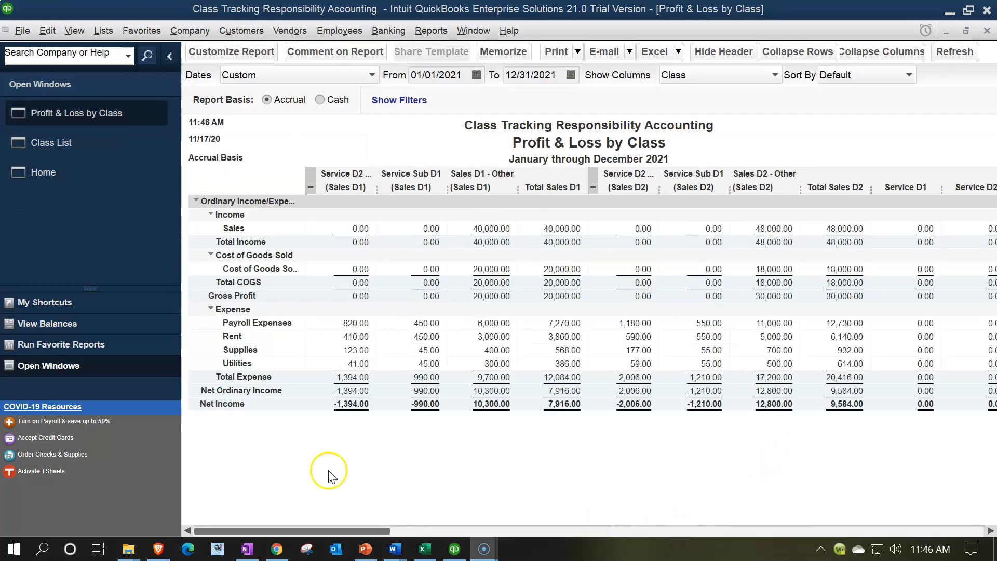
Review the Profit & Loss by Class report across all classes, including the Sales D1 expenses and its service subclass expense totals.
left_click_drag(376, 535, 894, 514)
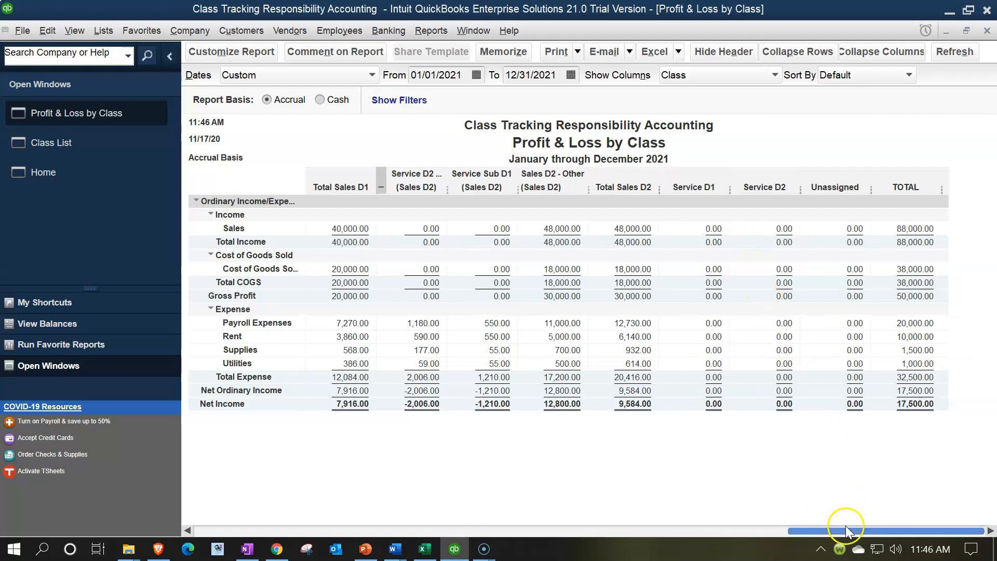
left_click_drag(845, 531, 295, 531)
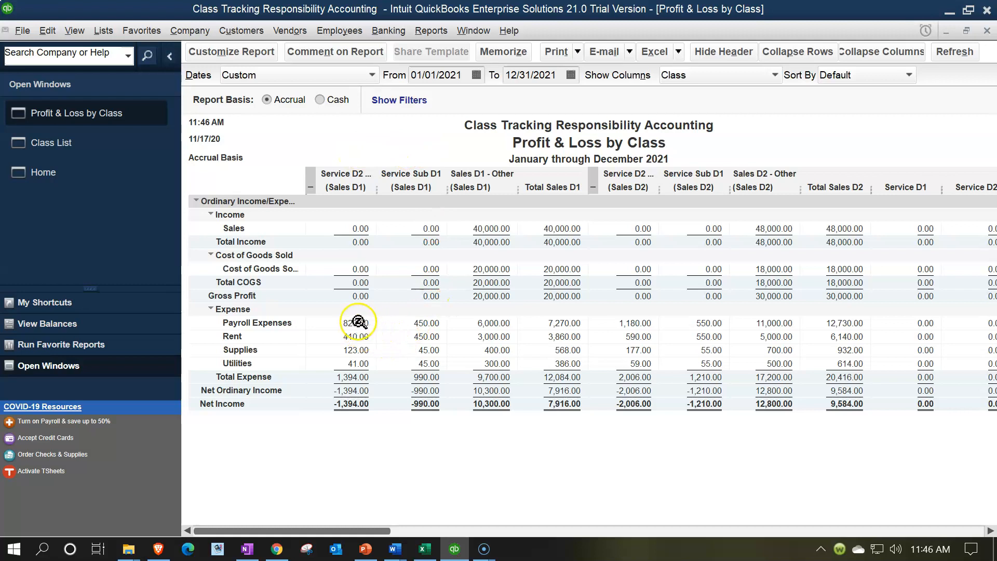
left_click(486, 324)
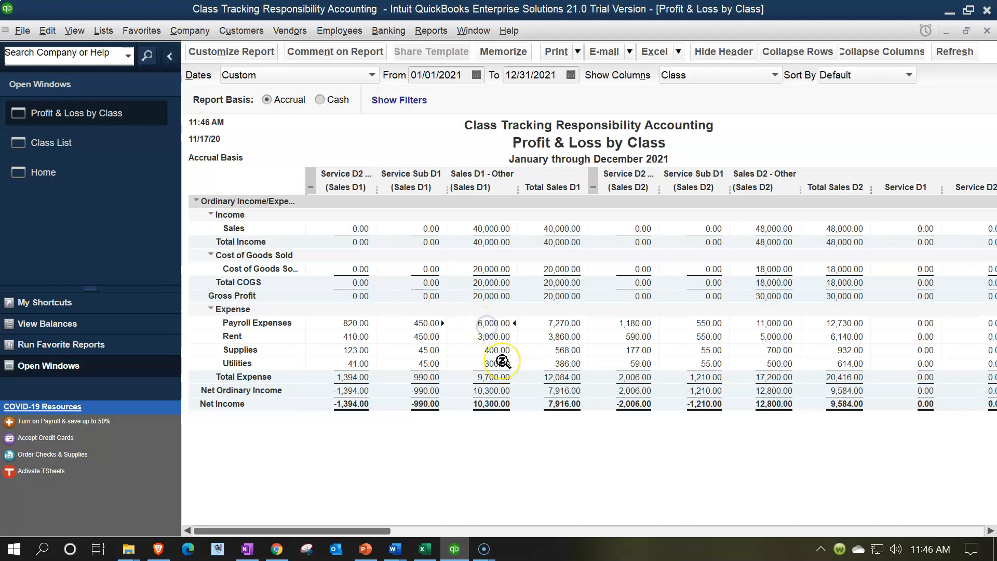
left_click(489, 352)
left_click(352, 379)
left_click(418, 381)
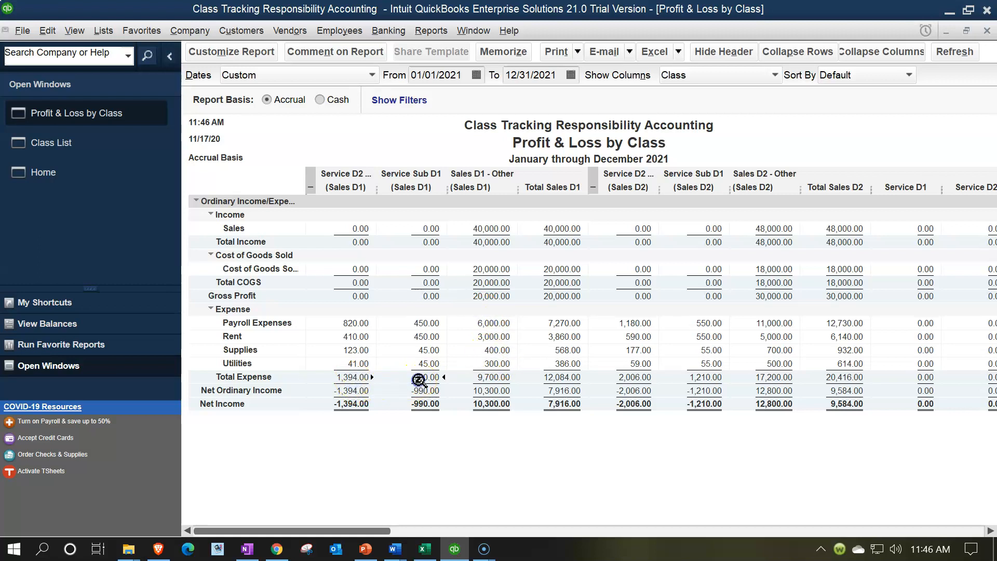
Switch to the Excel allocation workbook and check the Service dept. 1 and Service dept. 2 expenses allocated to the sales departments.
left_click(425, 549)
left_click(494, 412)
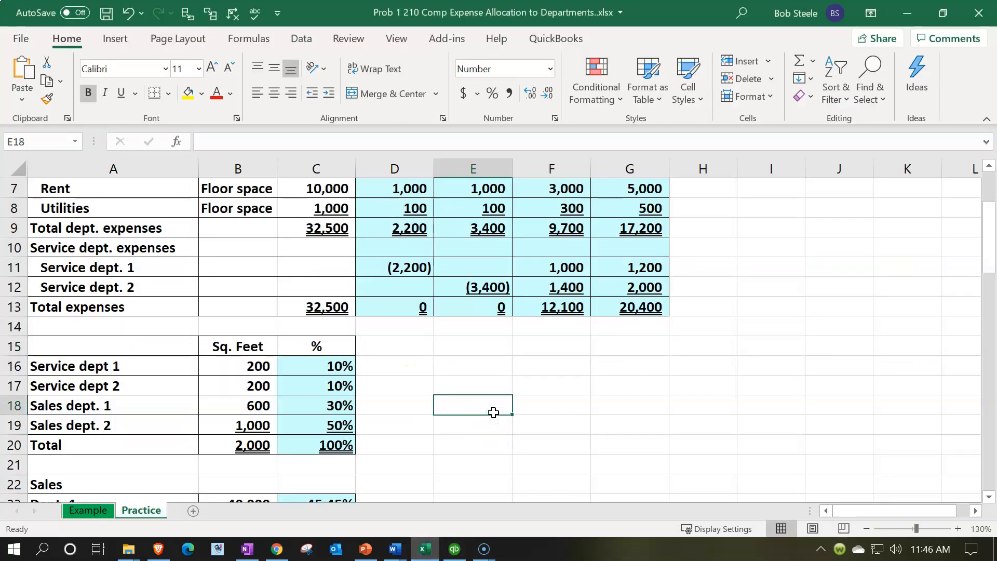
scroll(494, 412, "up", 1)
left_click(554, 328)
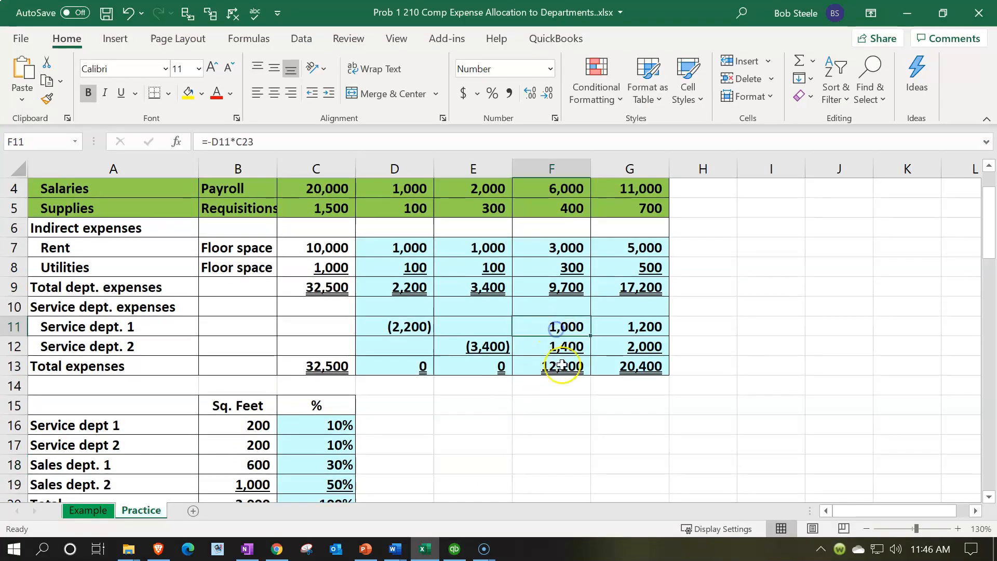
key("Down")
key("Right")
key("Left")
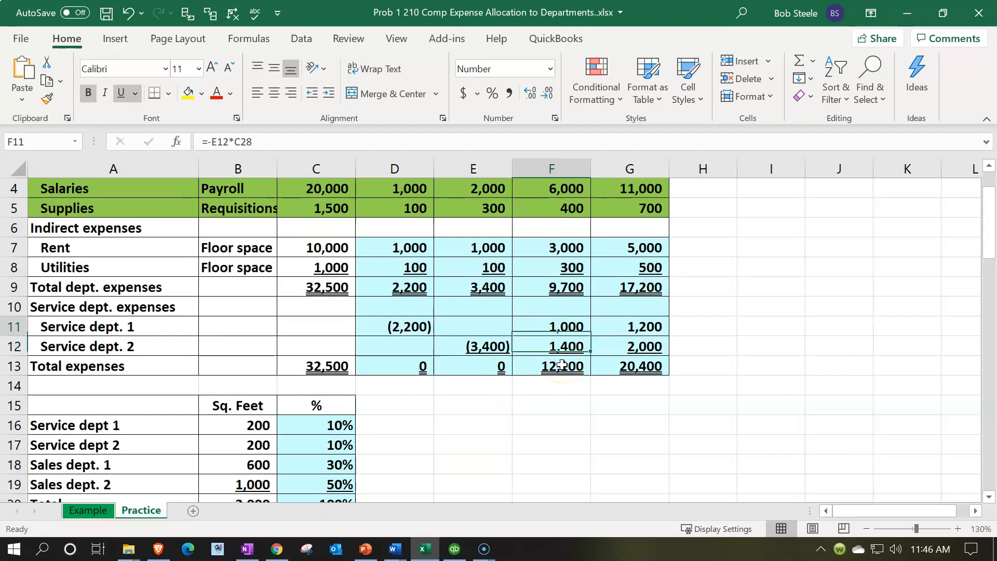
key("Up")
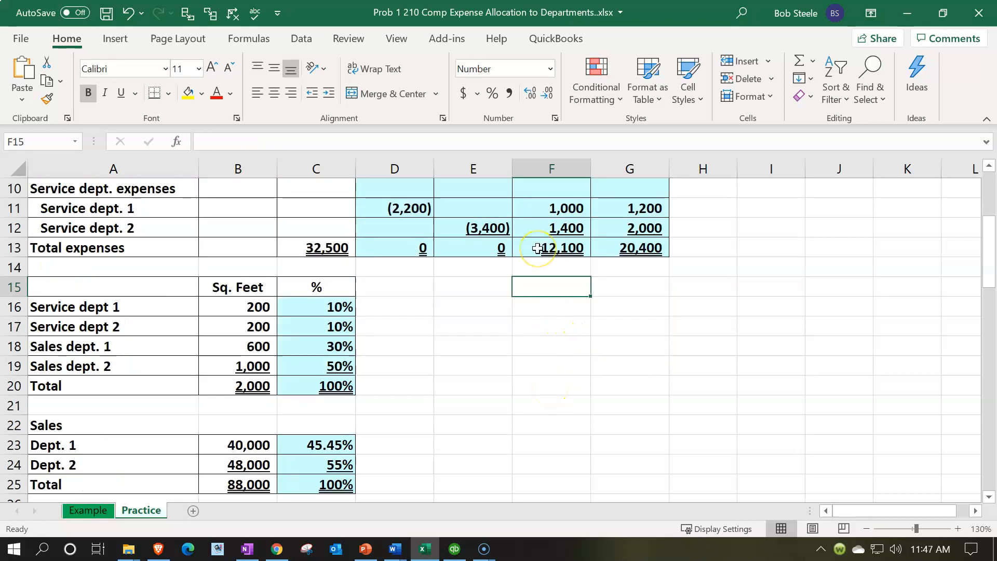
Calculate 41% of the Service dept. 2 expenses in cell F15 with the formula =E12*.41.
type("=")
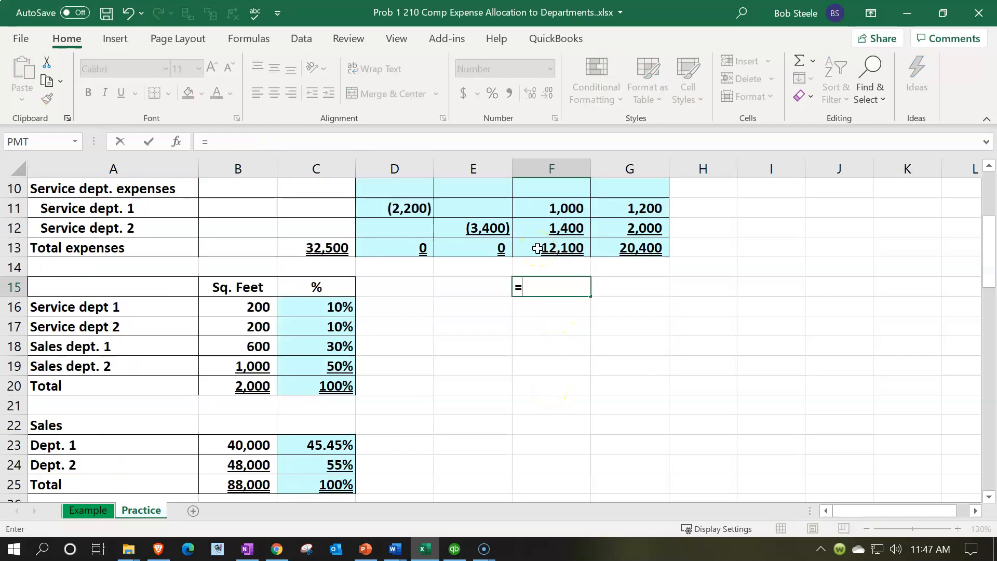
left_click(479, 226)
type("*.")
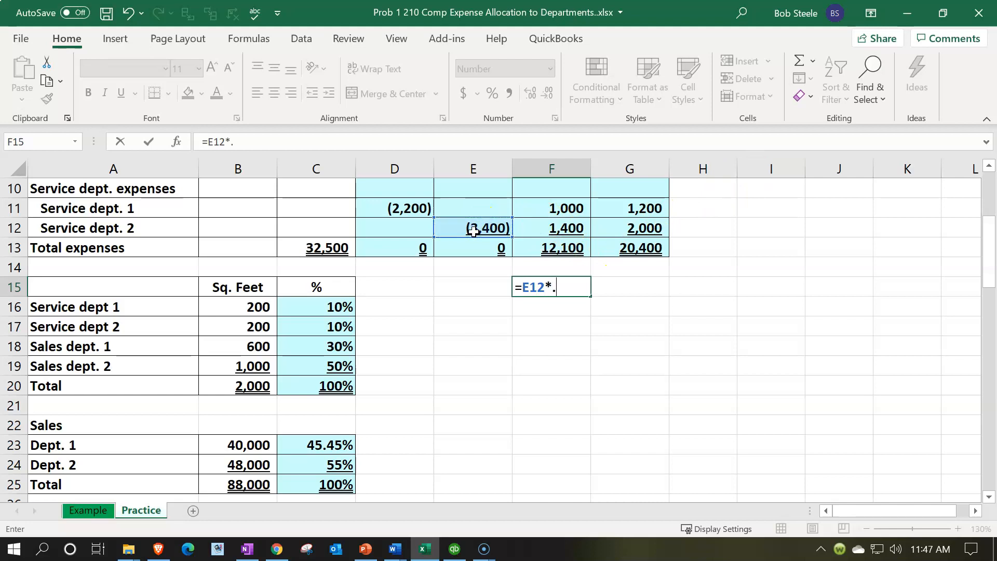
type("41")
key("Return")
Check the Dept. 1 employee percentage in C28 with one decimal place, restore its whole-percent display, and inspect the F15 result.
scroll(470, 397, "down", 2)
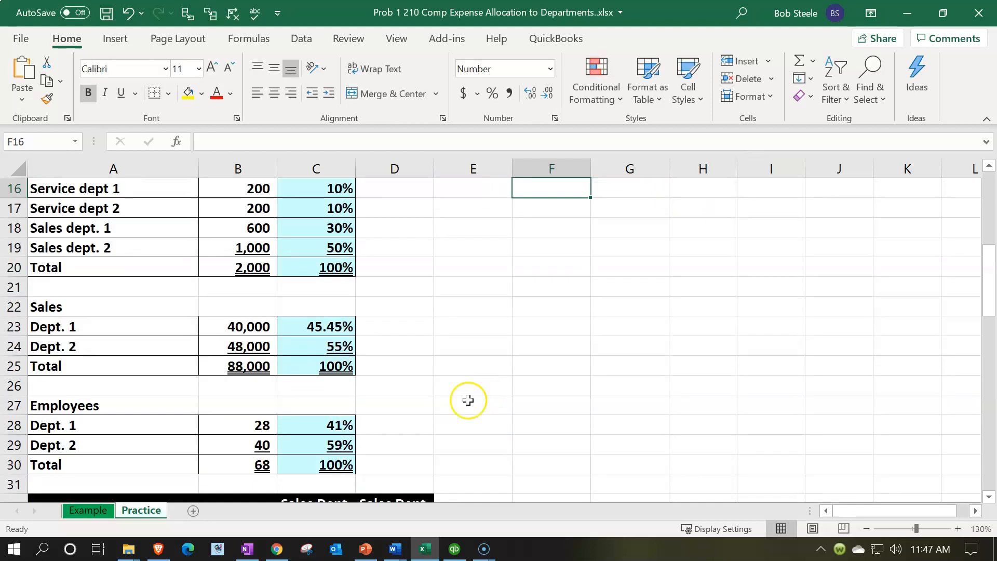
left_click(337, 424)
left_click(528, 94)
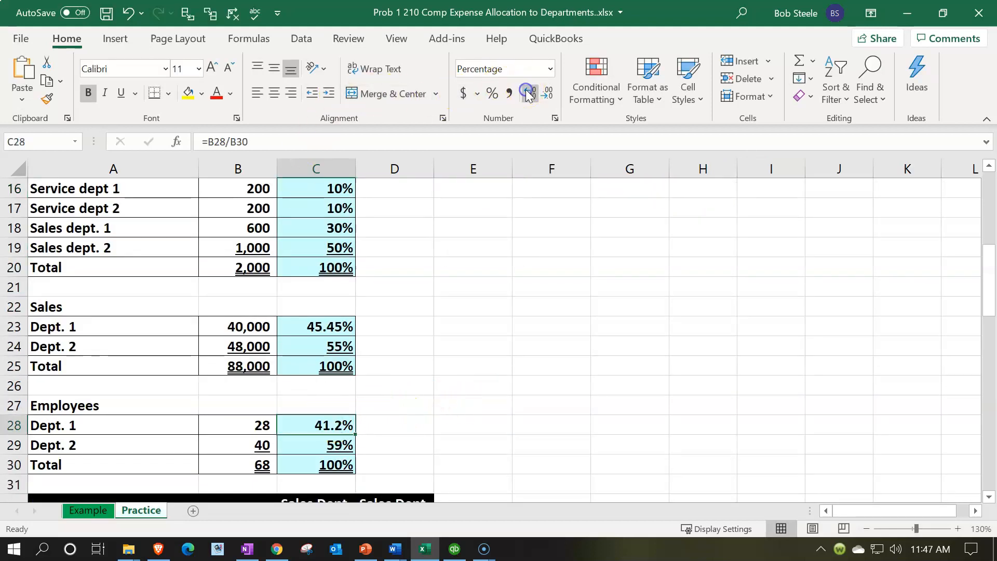
left_click(546, 94)
scroll(565, 266, "up", 2)
scroll(565, 266, "up", 1)
left_click(571, 345)
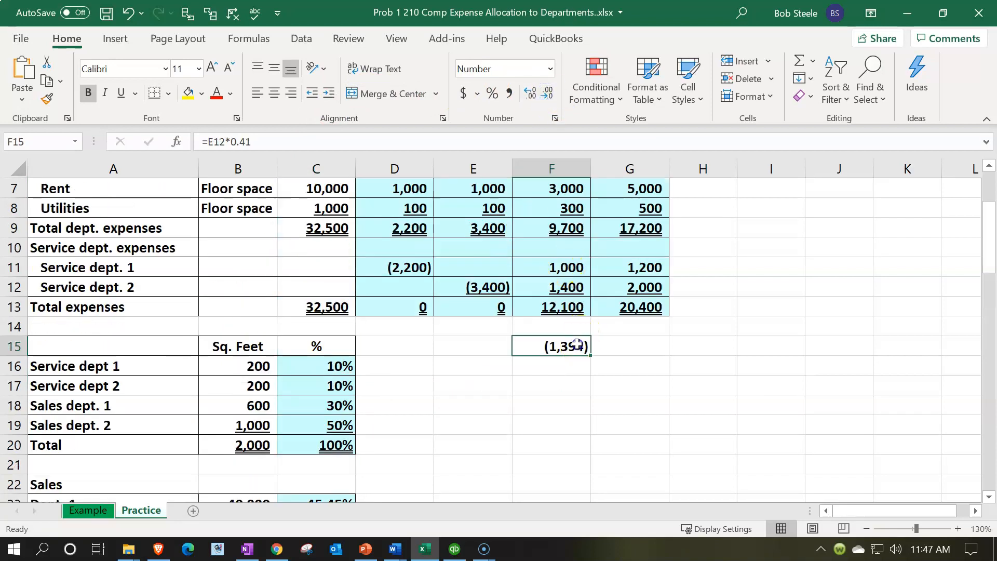
Switch to QuickBooks, collapse the Sales D1 subclass columns in the class report, and compare it with the Service dept. 1 allocation row in Excel.
left_click(425, 549)
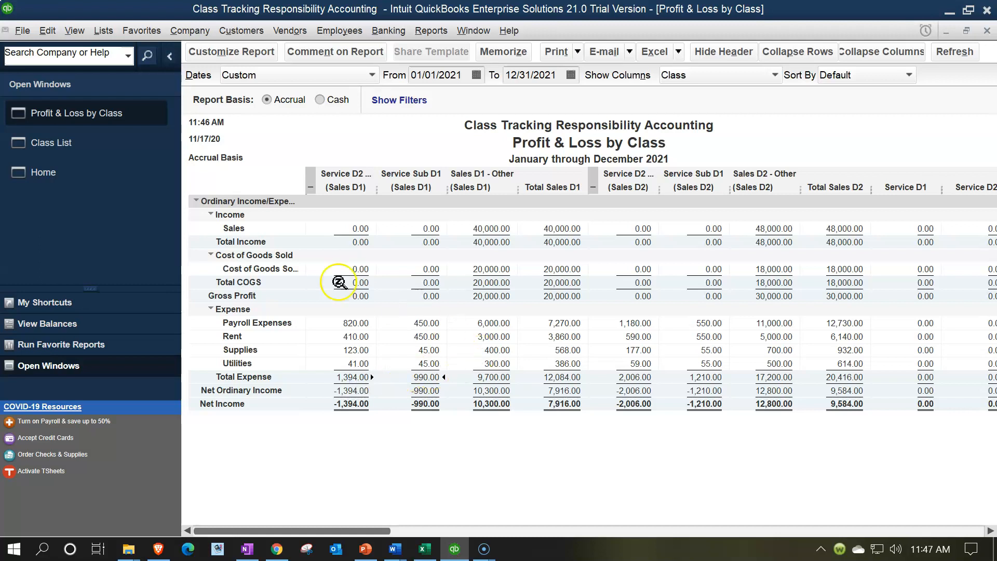
left_click(309, 182)
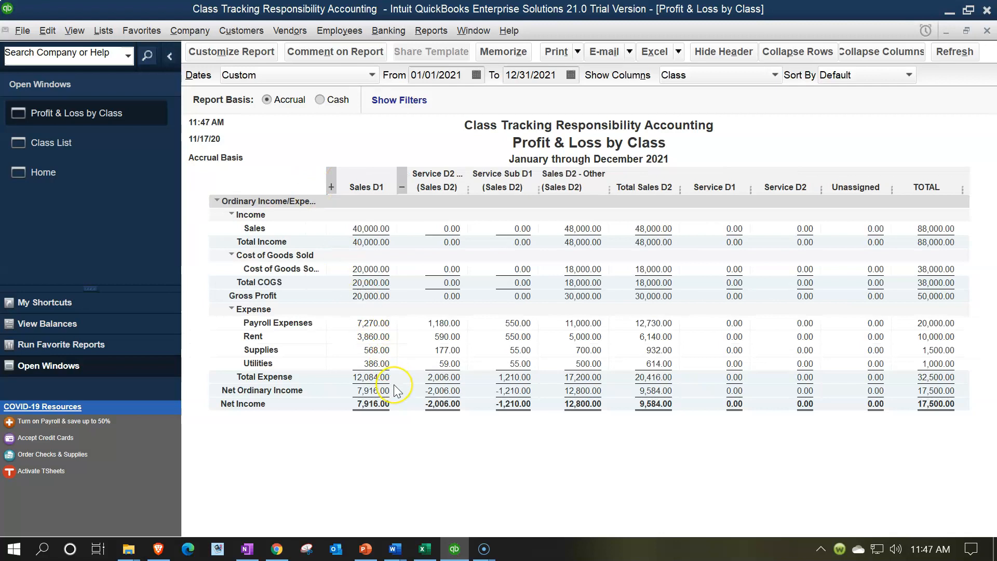
left_click(425, 548)
left_click_drag(417, 267, 599, 271)
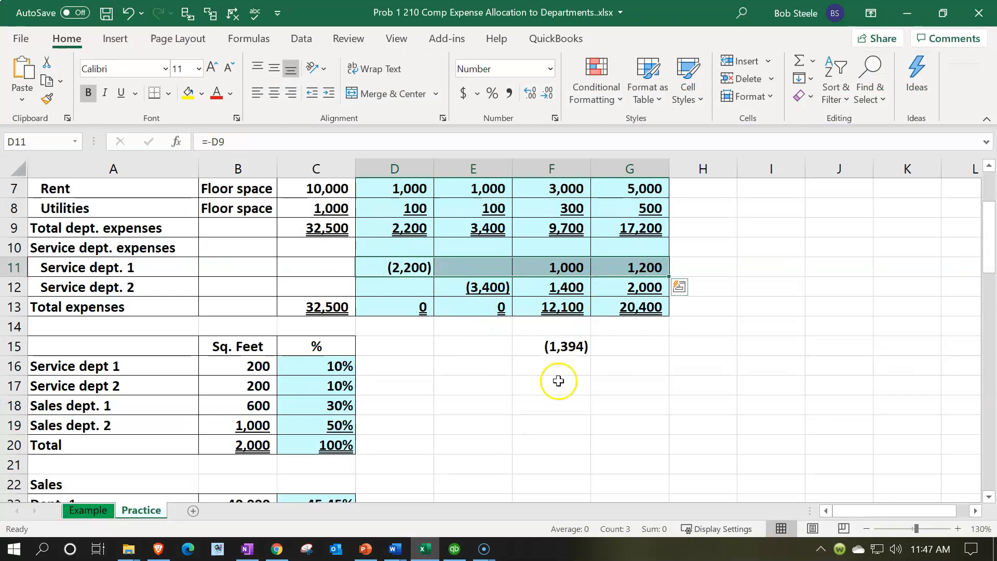
left_click(434, 550)
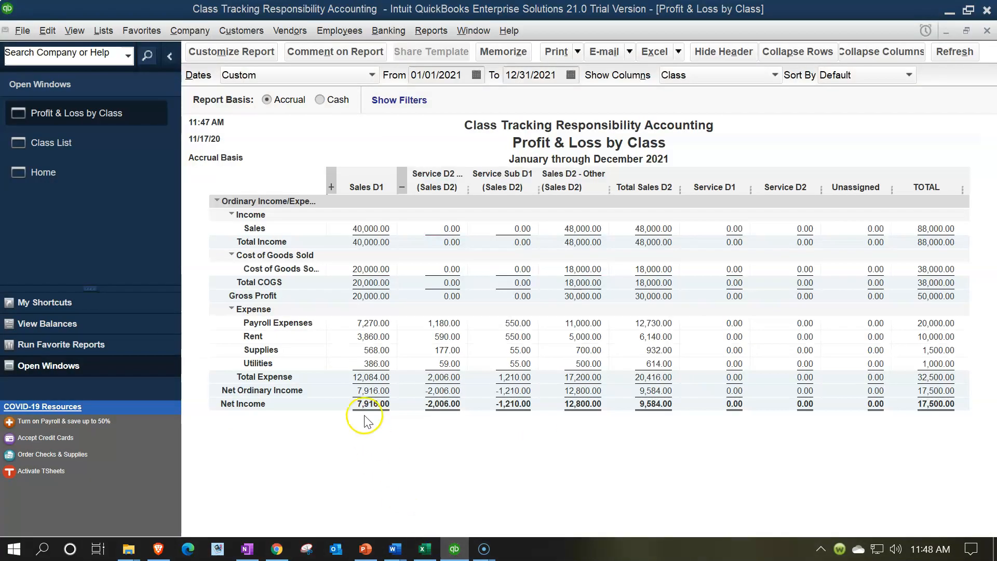
Compare both sales departments' net income in Excel with the QuickBooks class report, collapsing the Sales D2 subclass columns there.
left_click(424, 549)
scroll(486, 462, "down", 3)
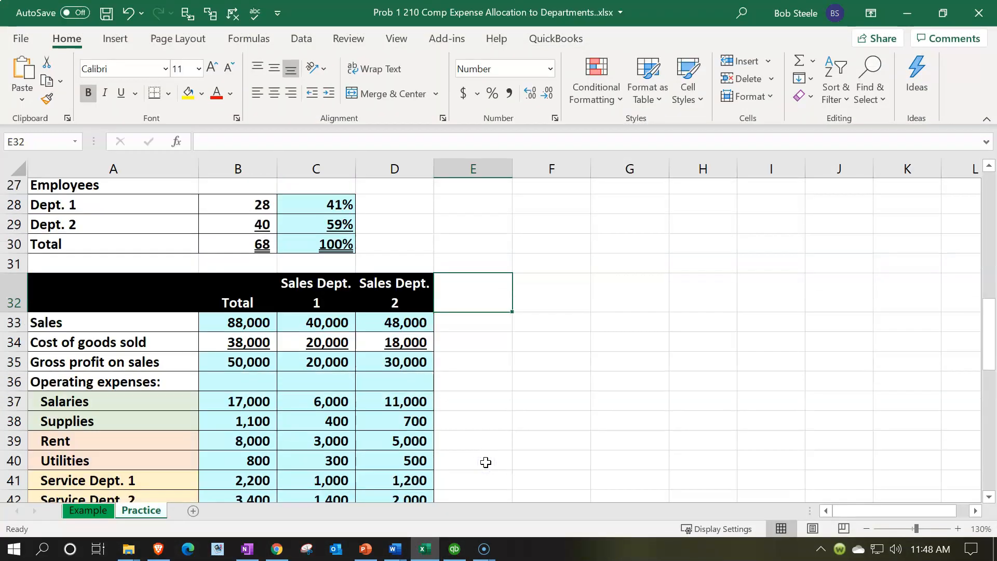
left_click(325, 388)
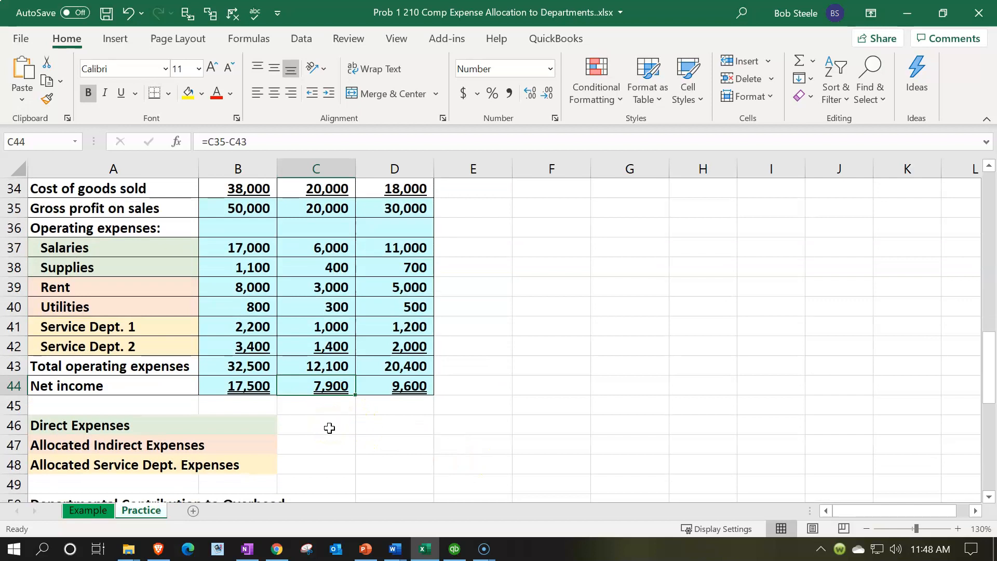
left_click(427, 551)
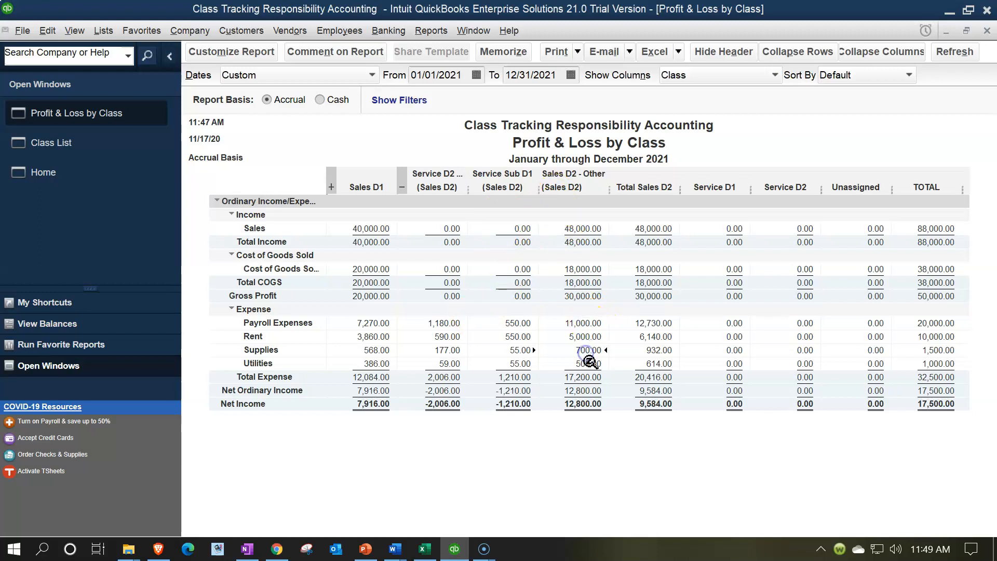
left_click(401, 186)
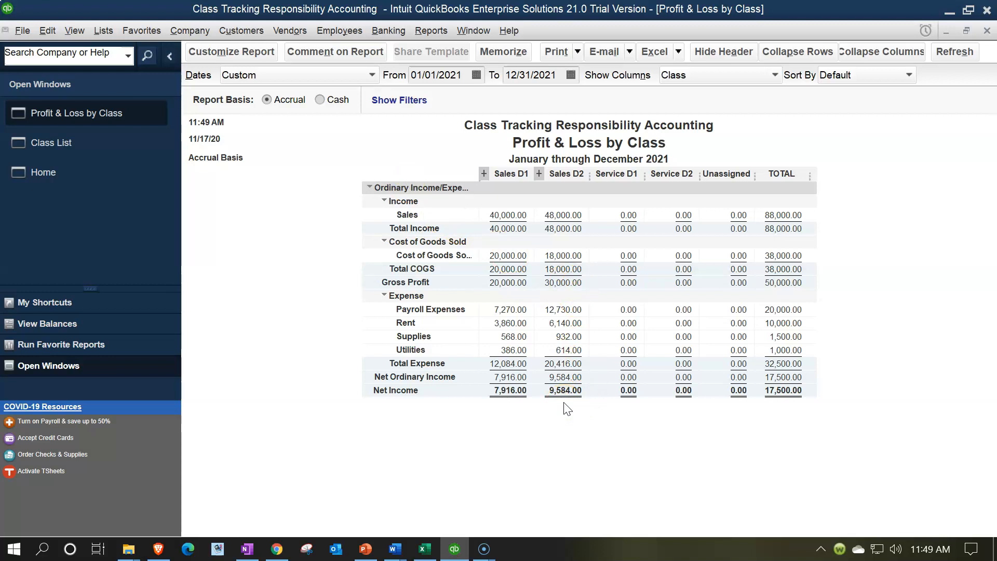
left_click(425, 548)
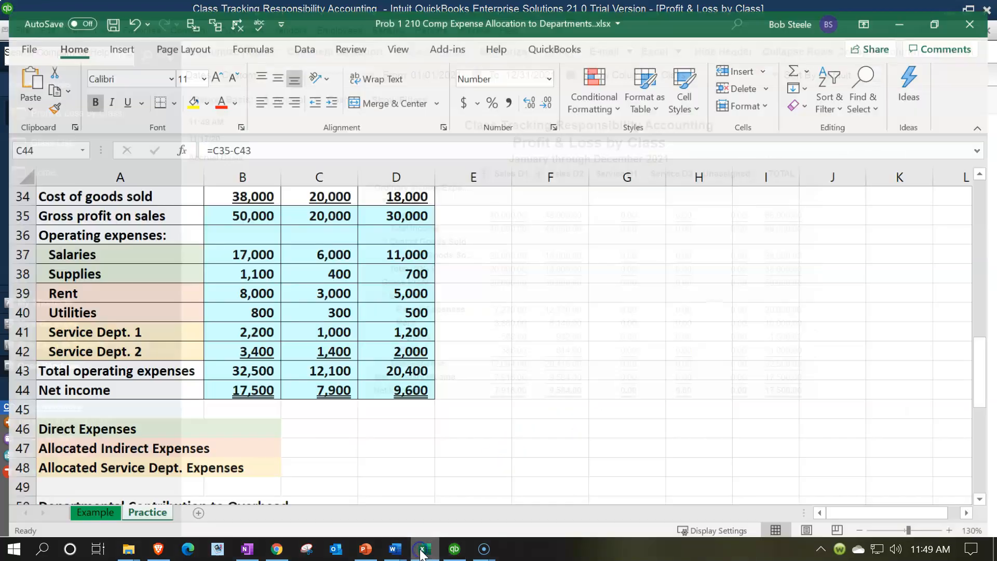
left_click(405, 386)
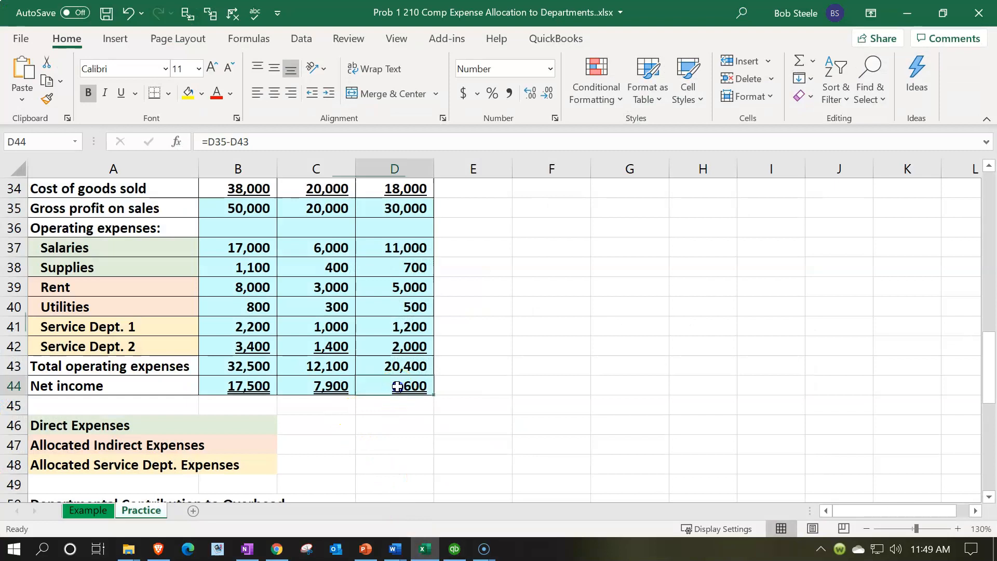
Return to QuickBooks and expand the Sales D2 and Sales D1 subclass columns in the Profit & Loss by Class report.
left_click(425, 547)
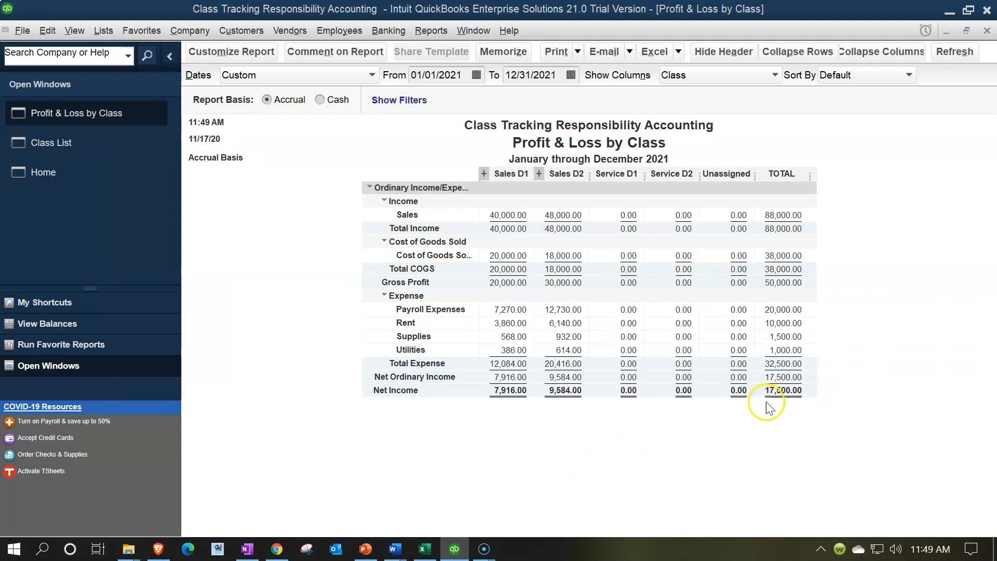
left_click(539, 173)
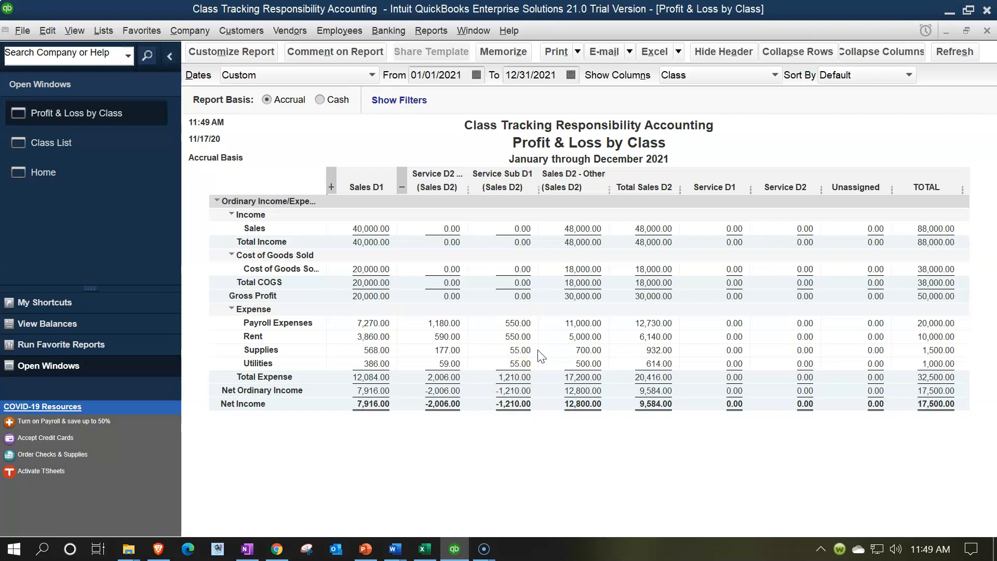
left_click(330, 187)
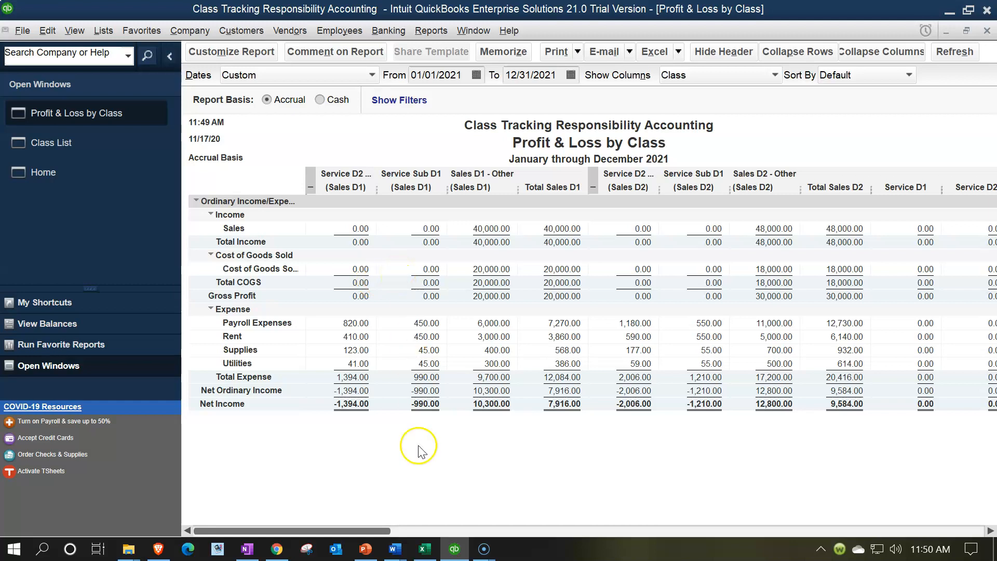
Filter the Profit & Loss by Class report to the Service D2 Sub subclasses of both Sales D1 and Sales D2.
left_click_drag(381, 531, 929, 537)
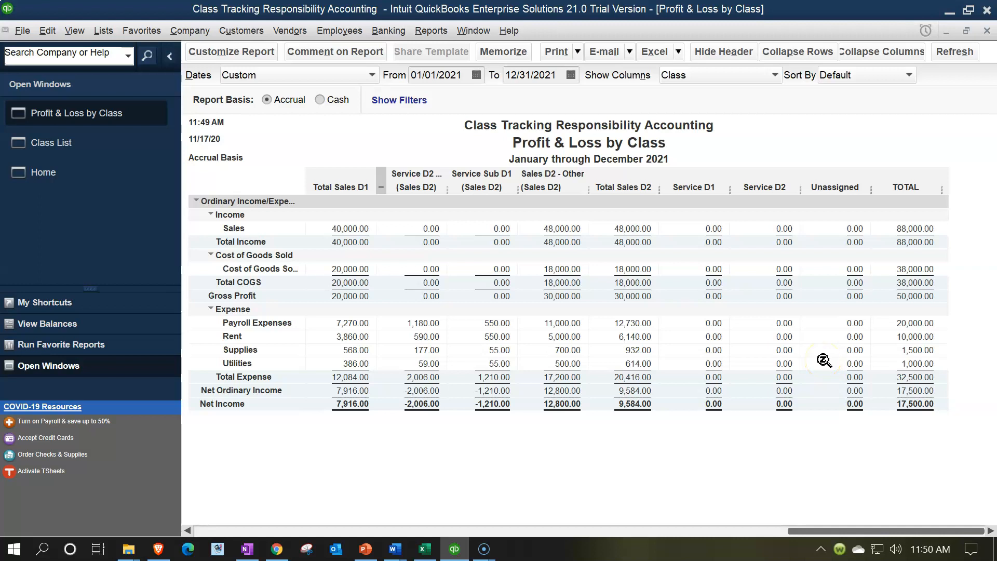
left_click_drag(832, 535, 188, 519)
left_click(238, 52)
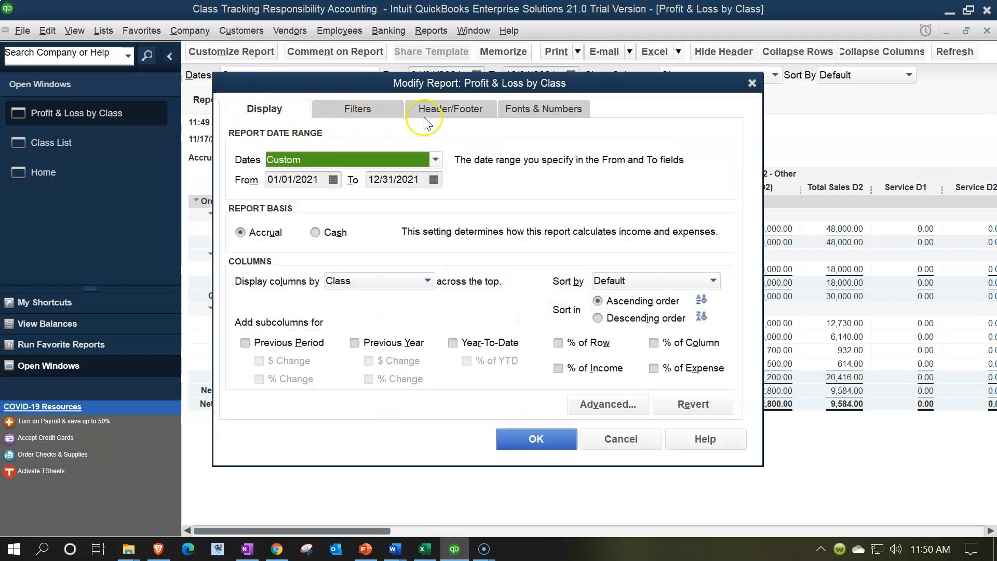
left_click(391, 104)
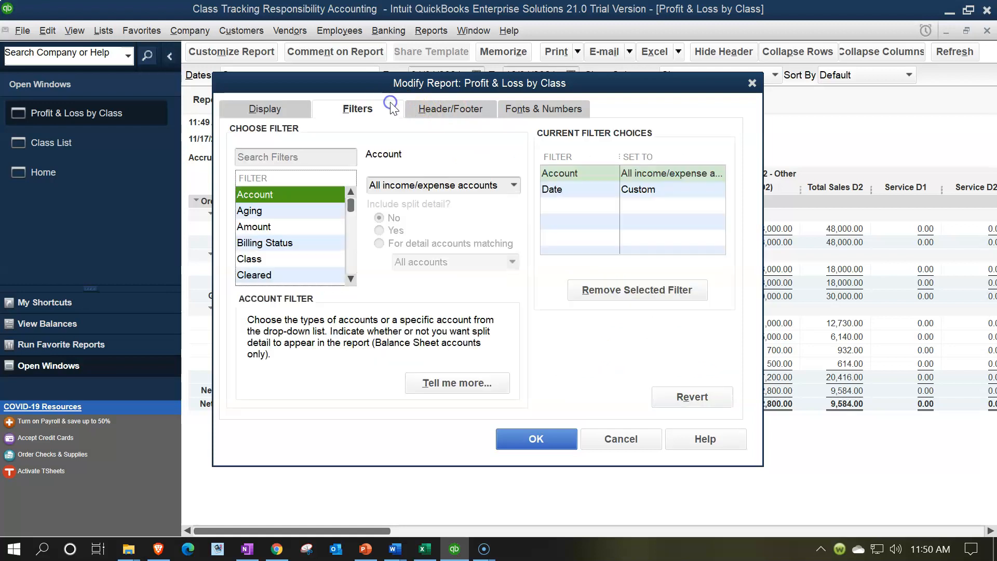
left_click(289, 258)
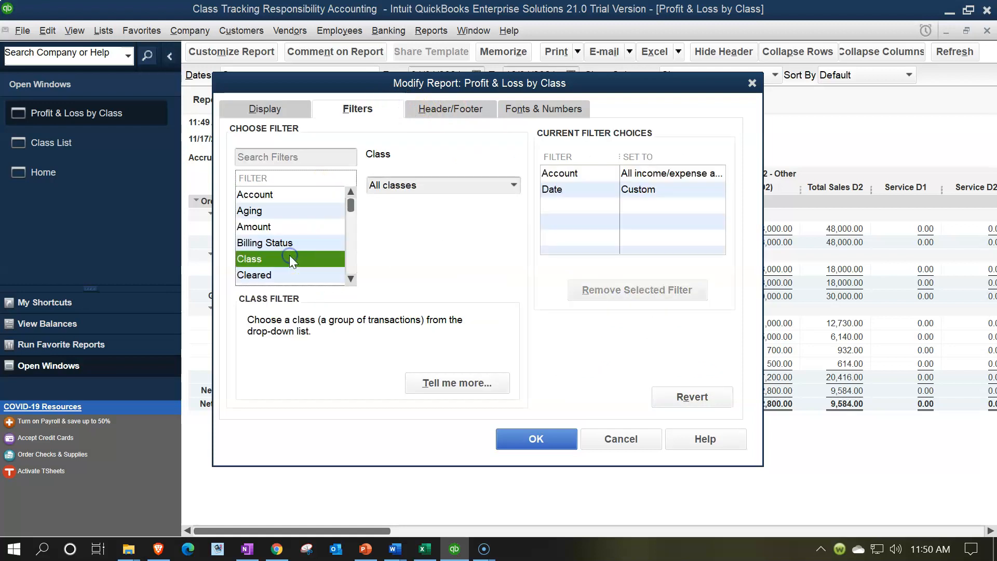
left_click(509, 184)
left_click(441, 219)
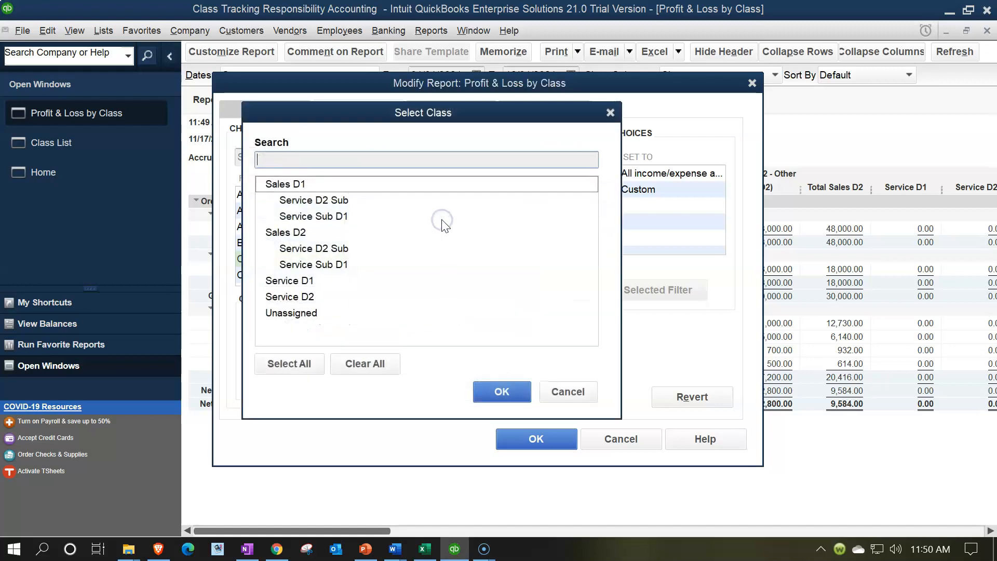
left_click(324, 201)
left_click(335, 250)
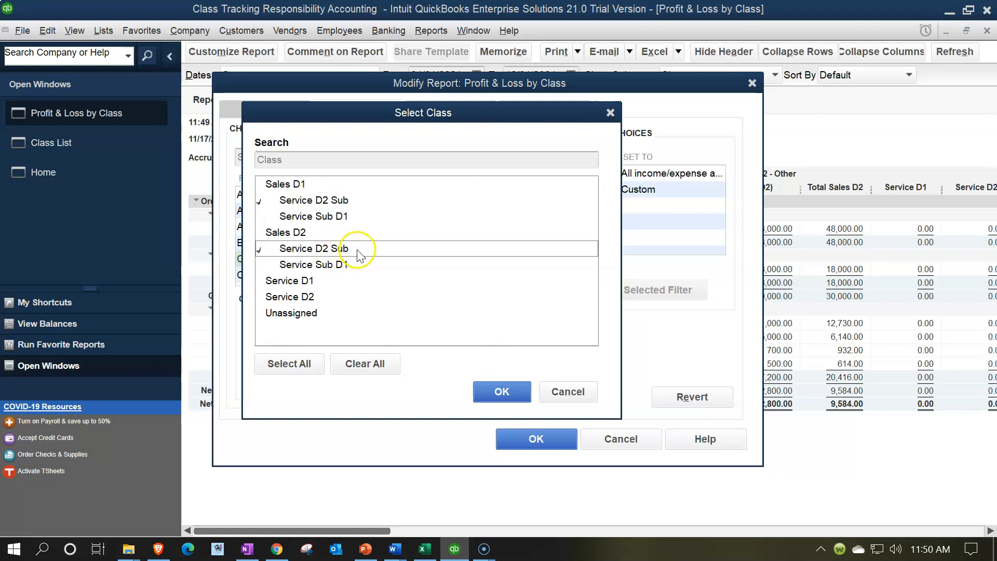
left_click(484, 389)
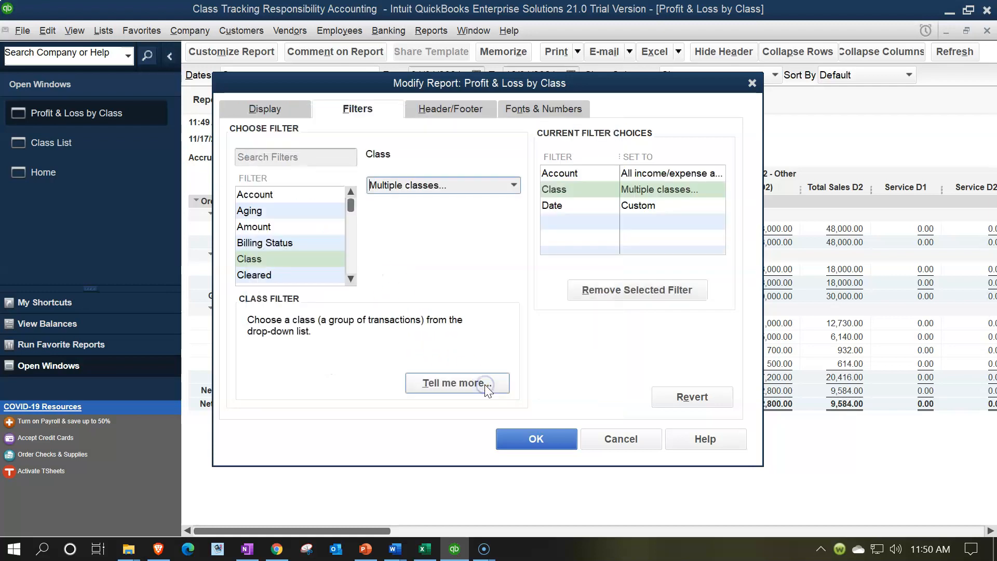
left_click(535, 442)
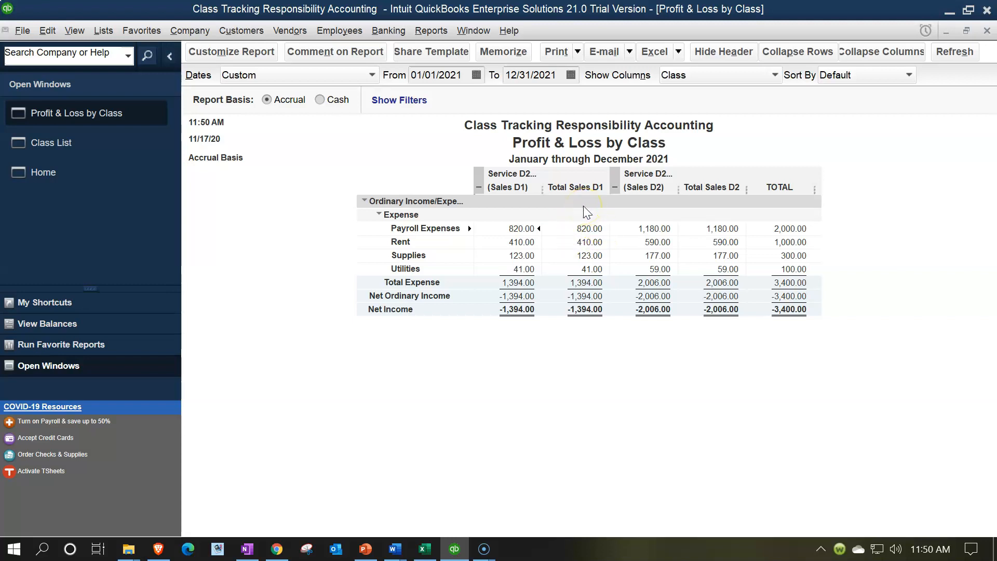
Collapse the Sales D1 and Sales D2 subclass columns, and switch to Excel to view the departmental expense allocation table.
left_click(478, 185)
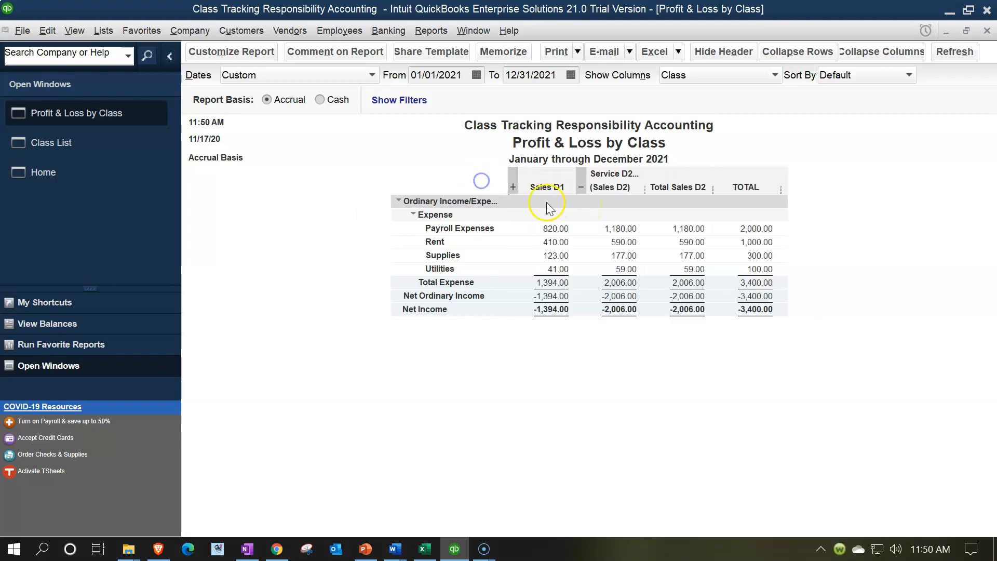
left_click(580, 187)
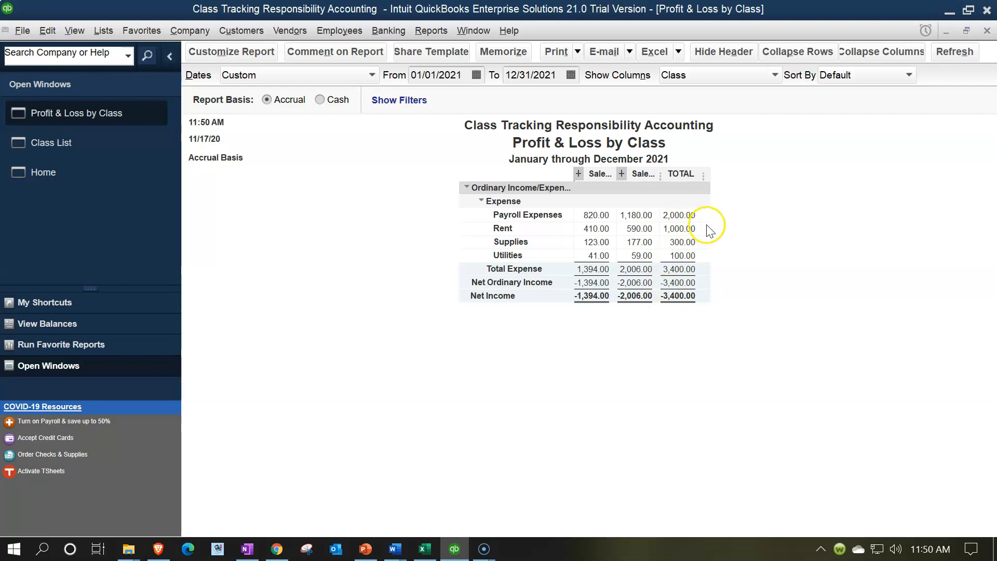
left_click(424, 549)
left_click(437, 344)
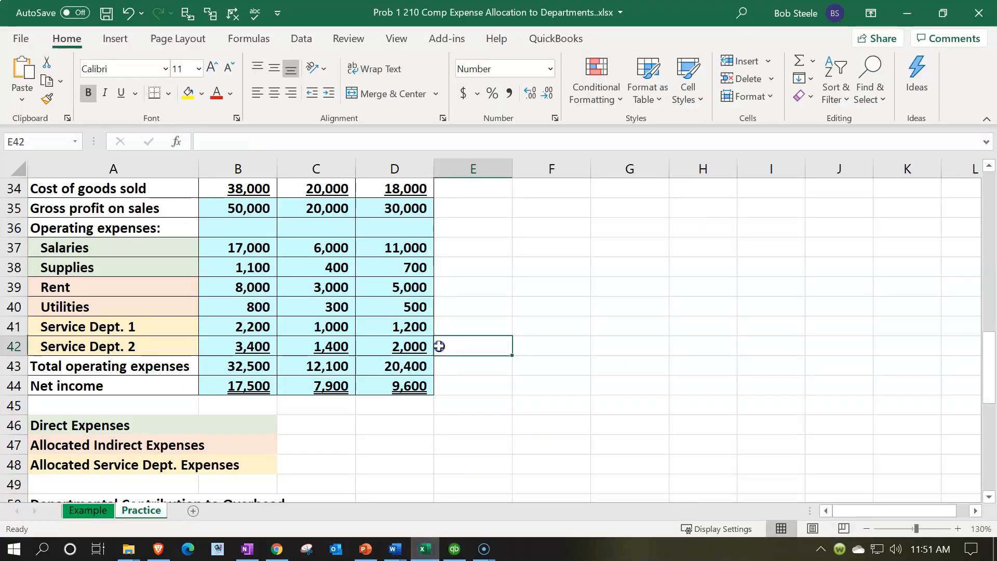
scroll(437, 346, "up", 5)
scroll(437, 346, "up", 6)
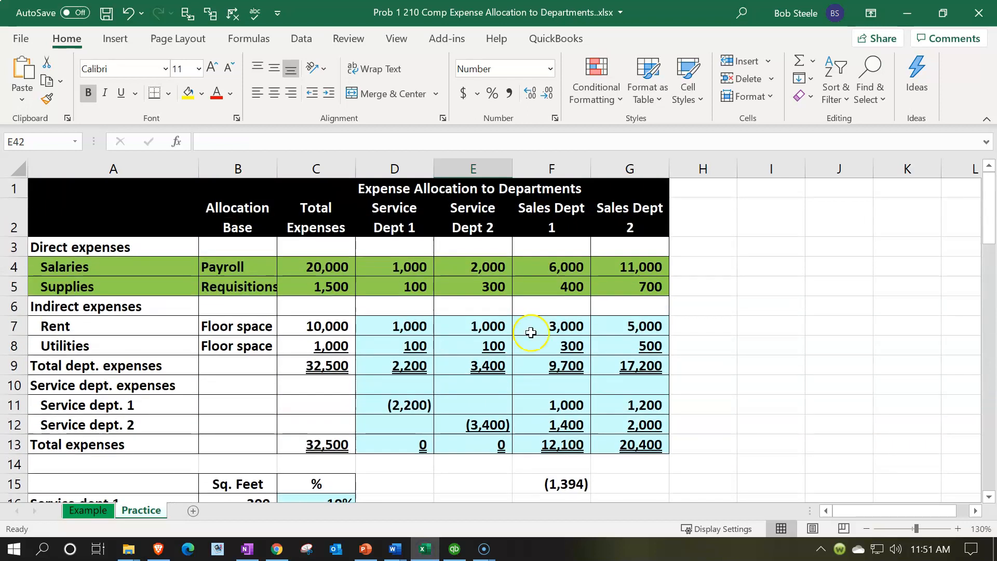
left_click(552, 325)
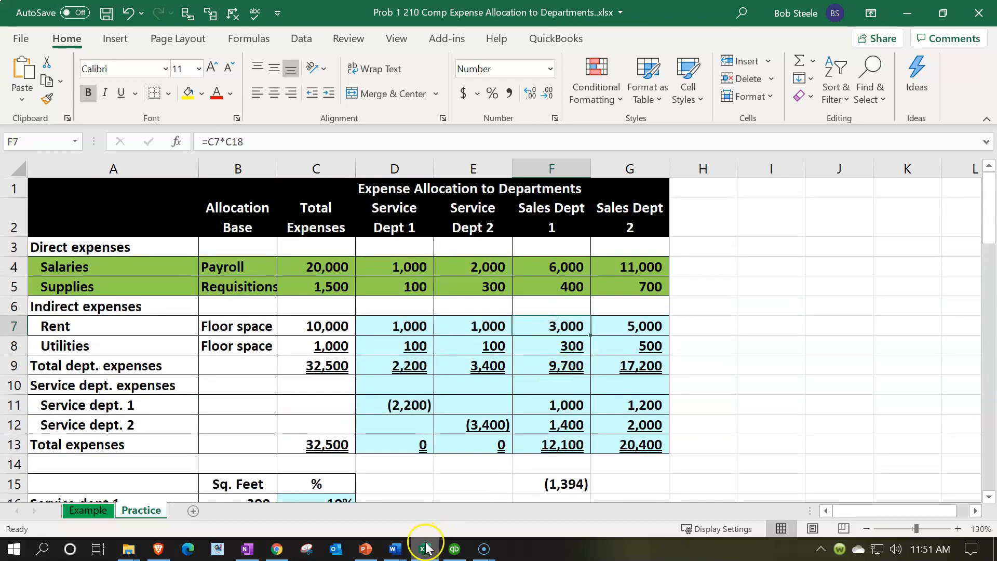
Compare the Service Dept 2 expenses in E4:E8 and their total in Excel with the filtered QuickBooks class report.
left_click(425, 549)
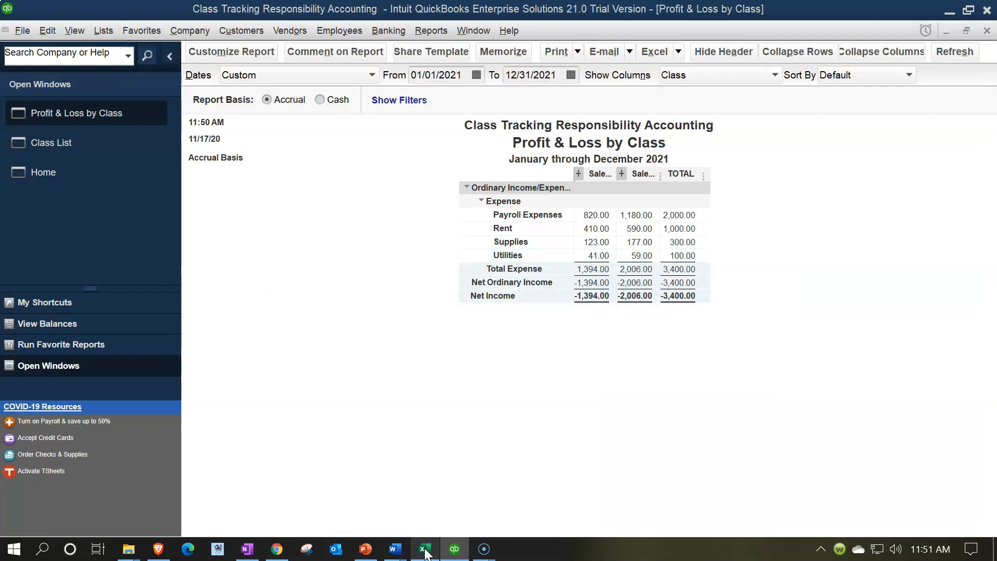
left_click(425, 549)
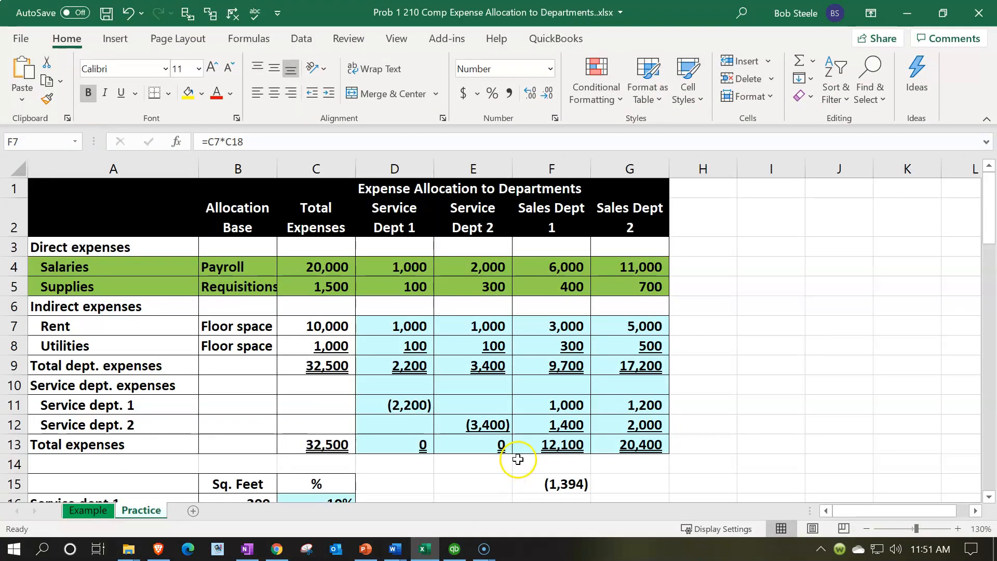
left_click(493, 367)
left_click_drag(468, 275, 474, 350)
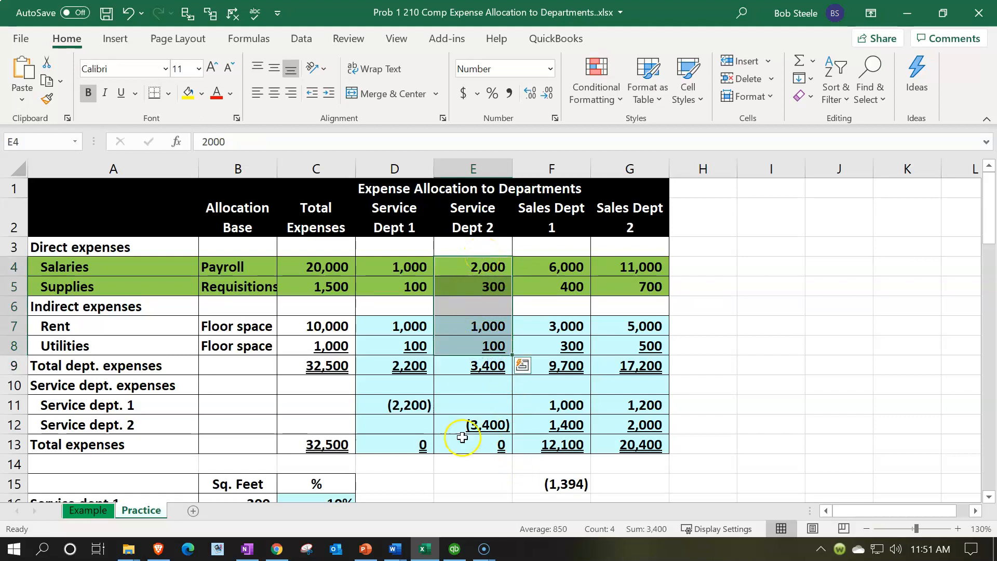
left_click(455, 549)
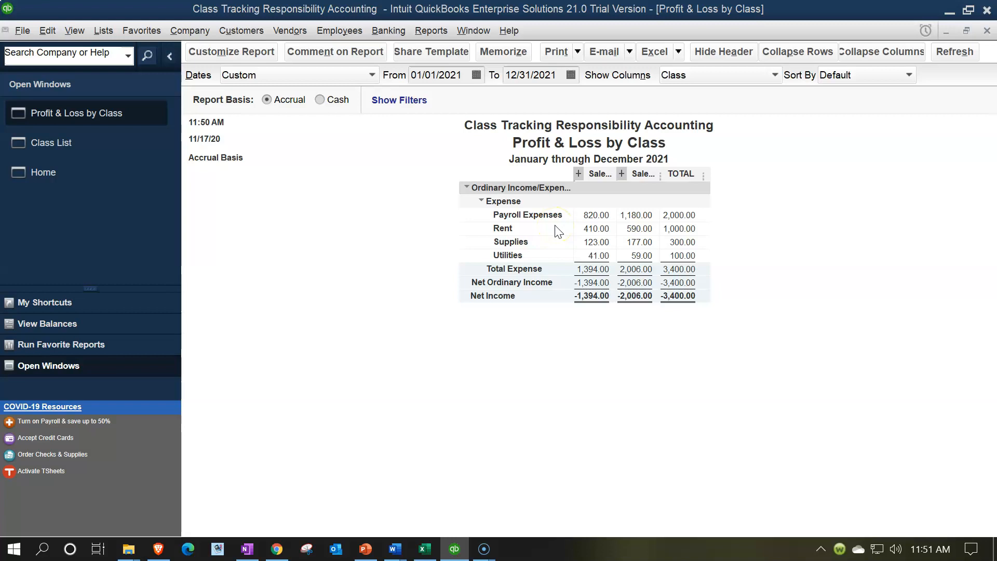
Change the report's class filter to multiple classes covering Sales D1, Sales D2 and all of their subclasses.
left_click(245, 55)
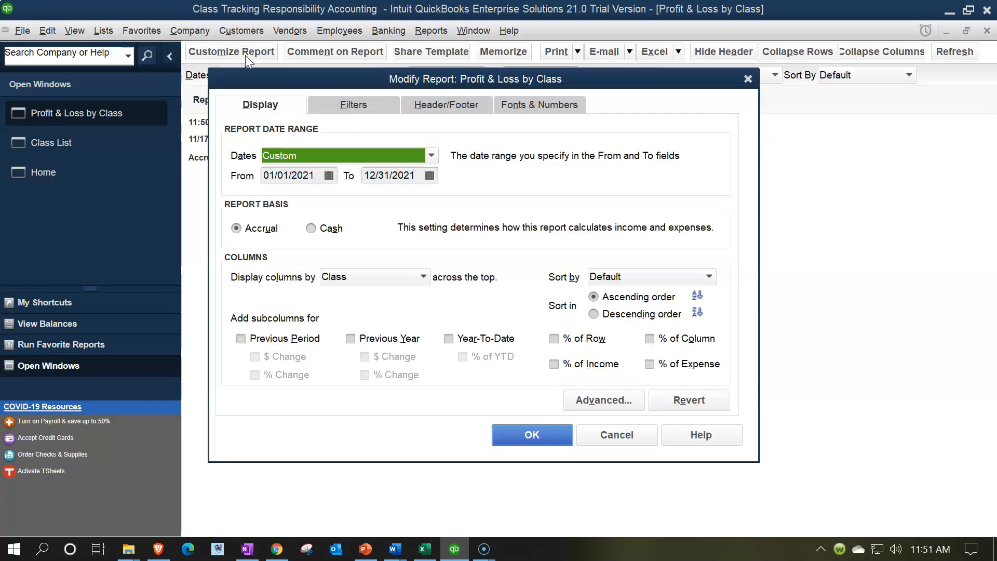
left_click(355, 104)
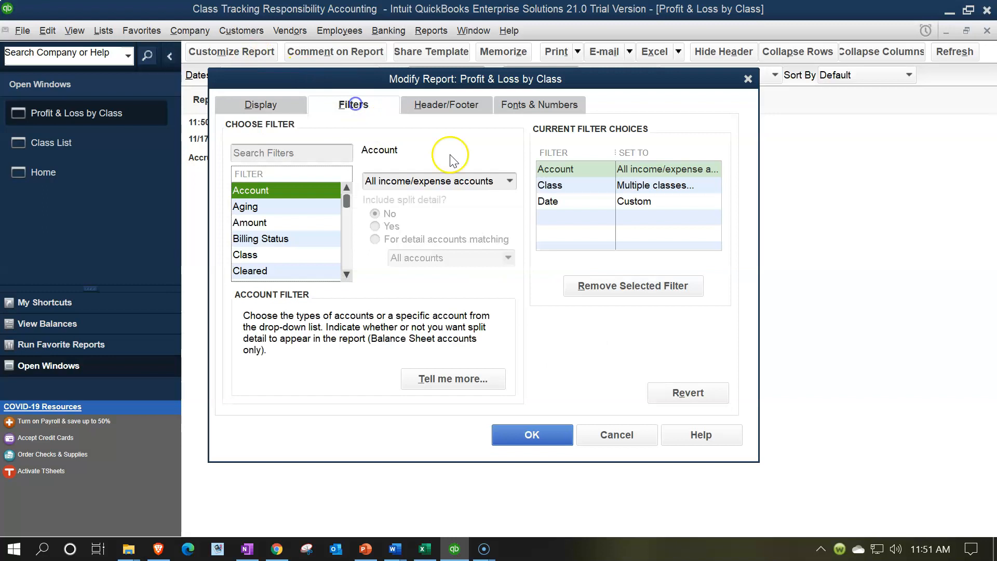
left_click(577, 190)
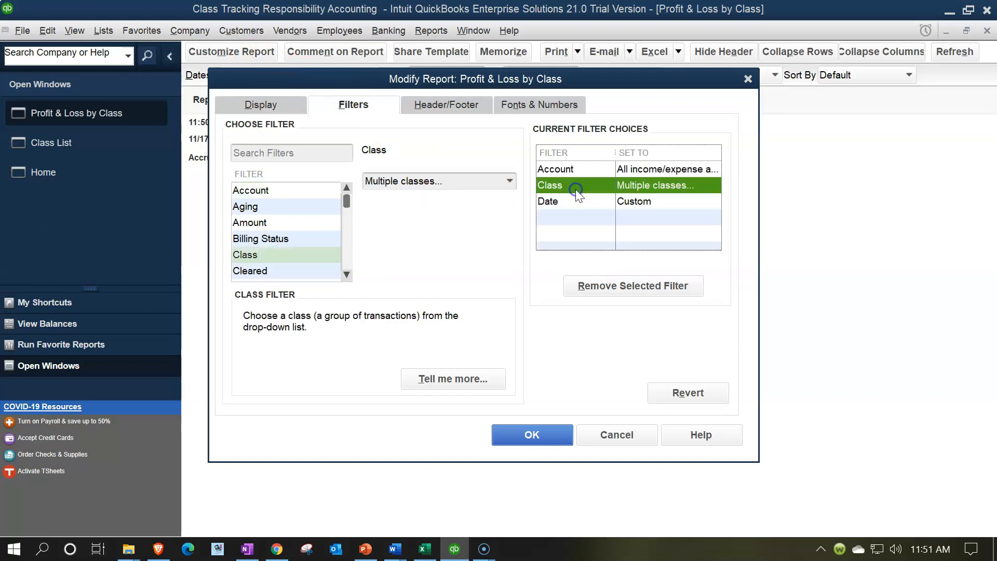
left_click(510, 182)
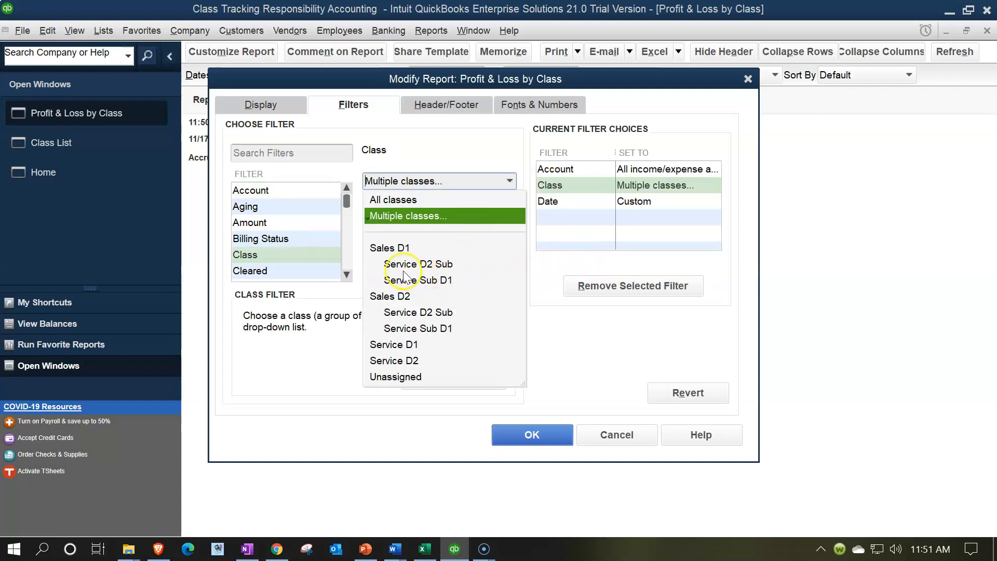
left_click(387, 248)
left_click(509, 181)
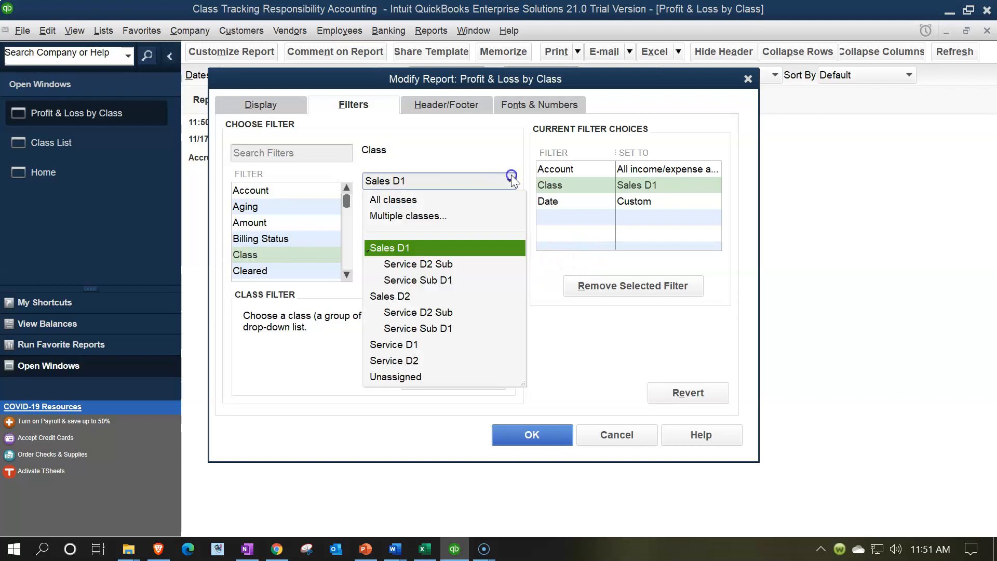
left_click(391, 217)
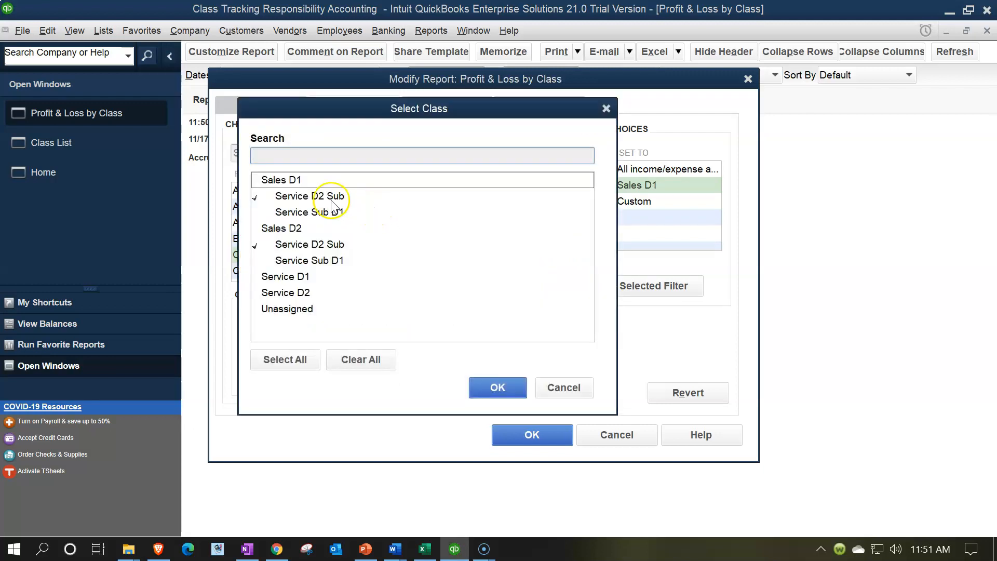
left_click(261, 179)
left_click(287, 212)
left_click(283, 228)
left_click(294, 259)
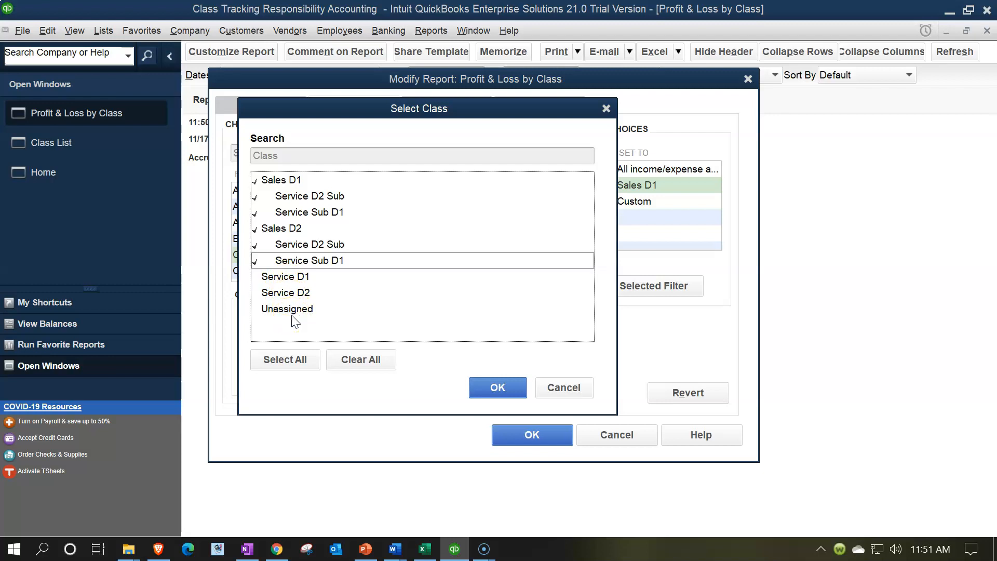
left_click(492, 386)
left_click(515, 431)
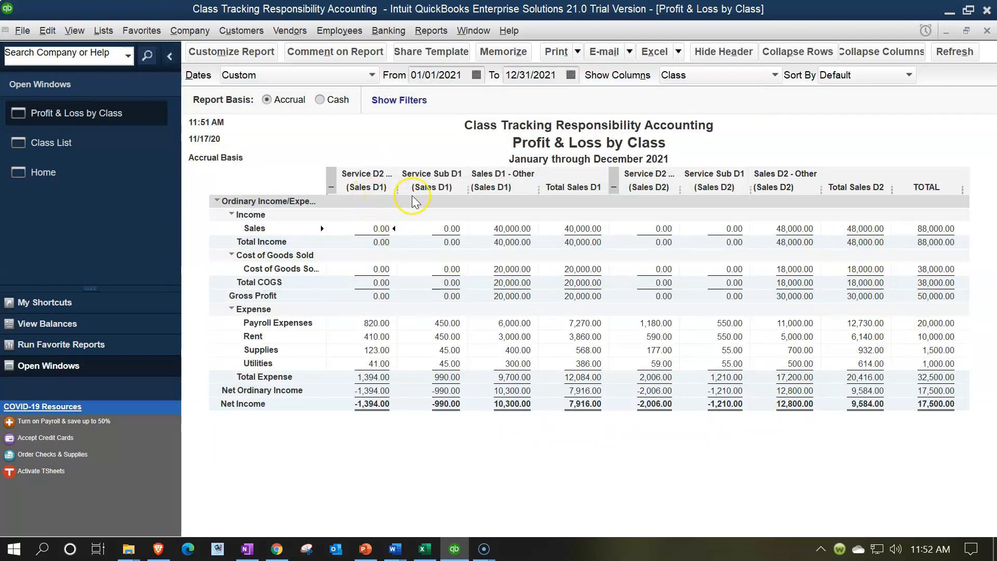
left_click(497, 188)
left_click(481, 188)
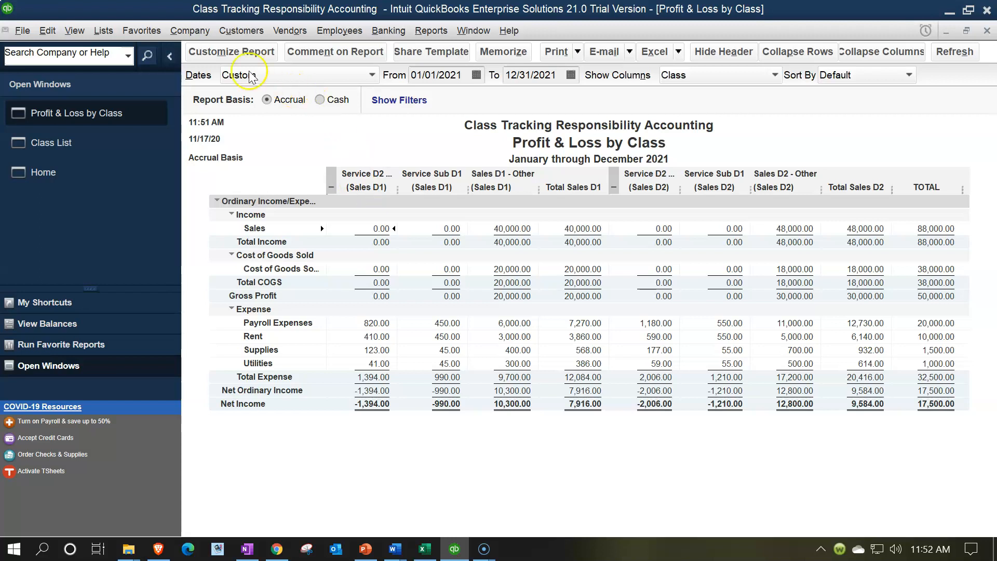
Open the Class List and rename the Sales D1 class as 10 Sales D1.
left_click(107, 31)
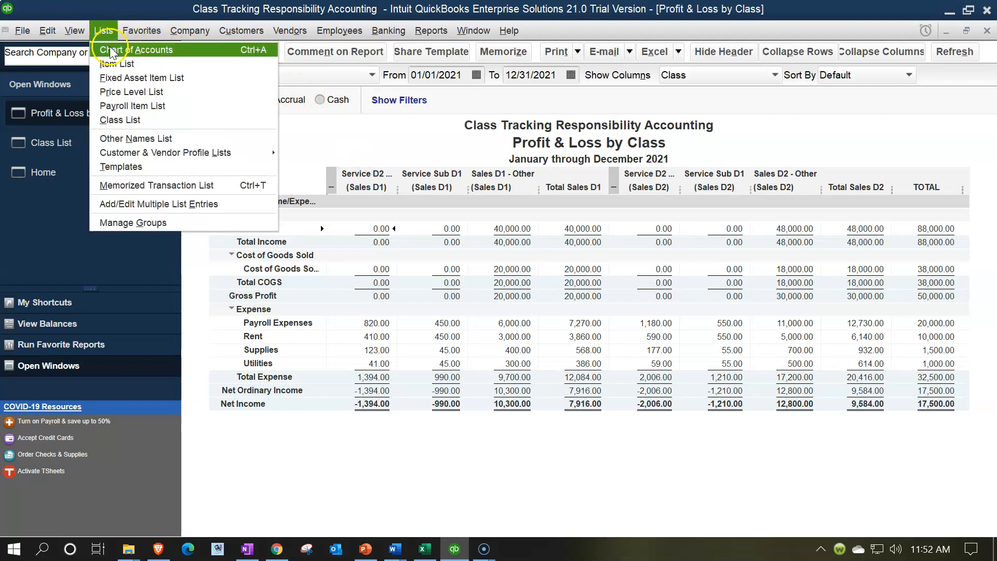
left_click(135, 115)
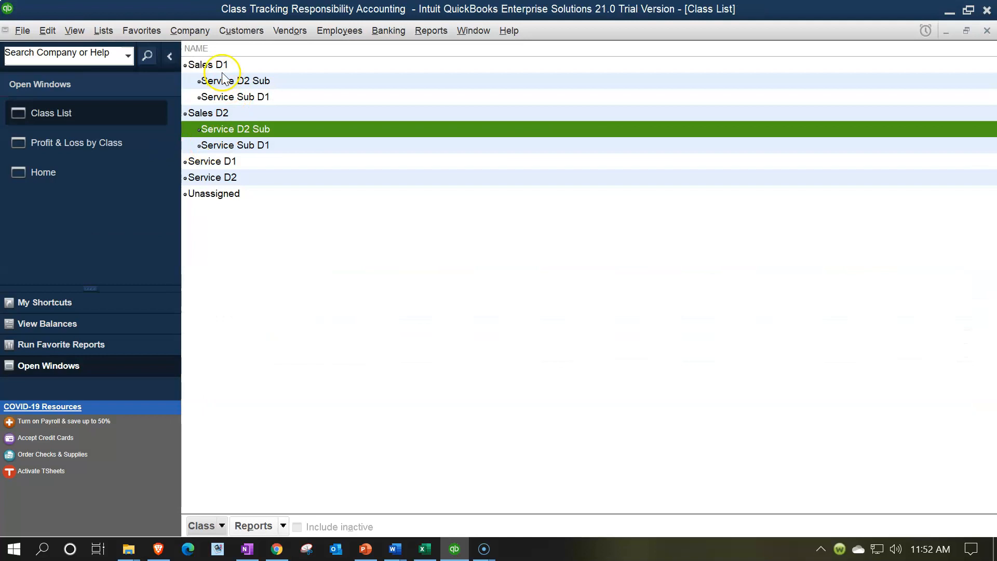
left_click(211, 68)
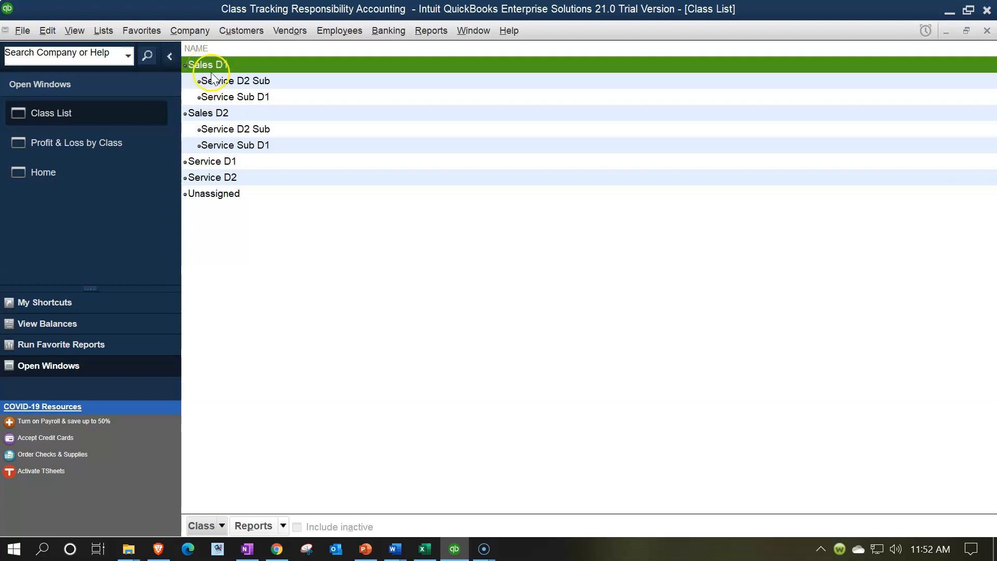
left_click(223, 521)
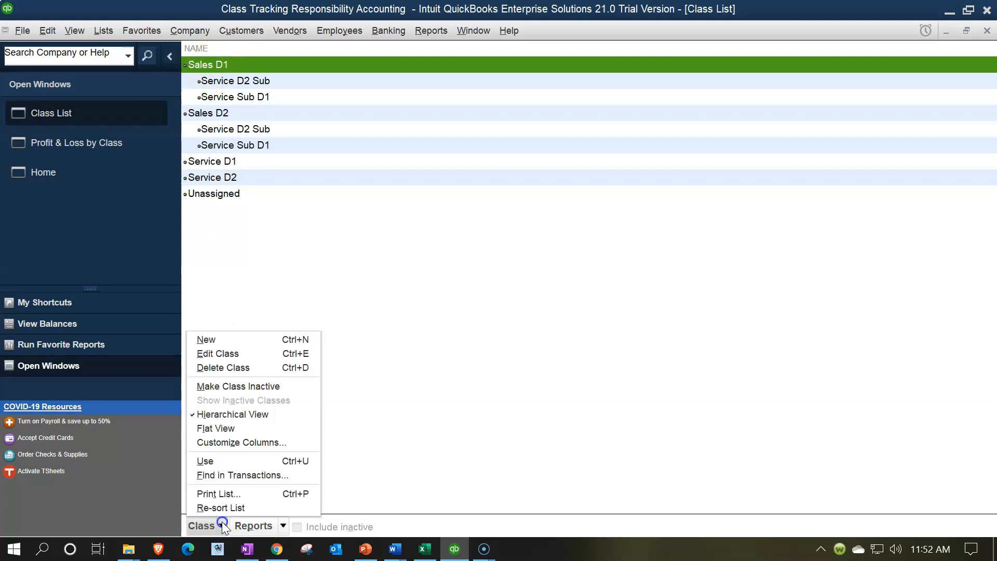
left_click(212, 354)
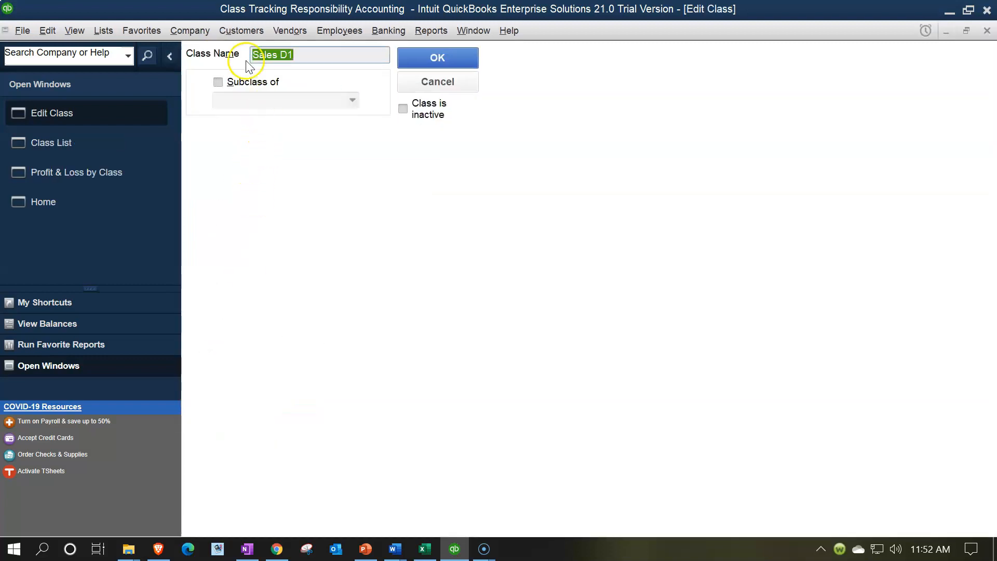
left_click(253, 56)
type("10")
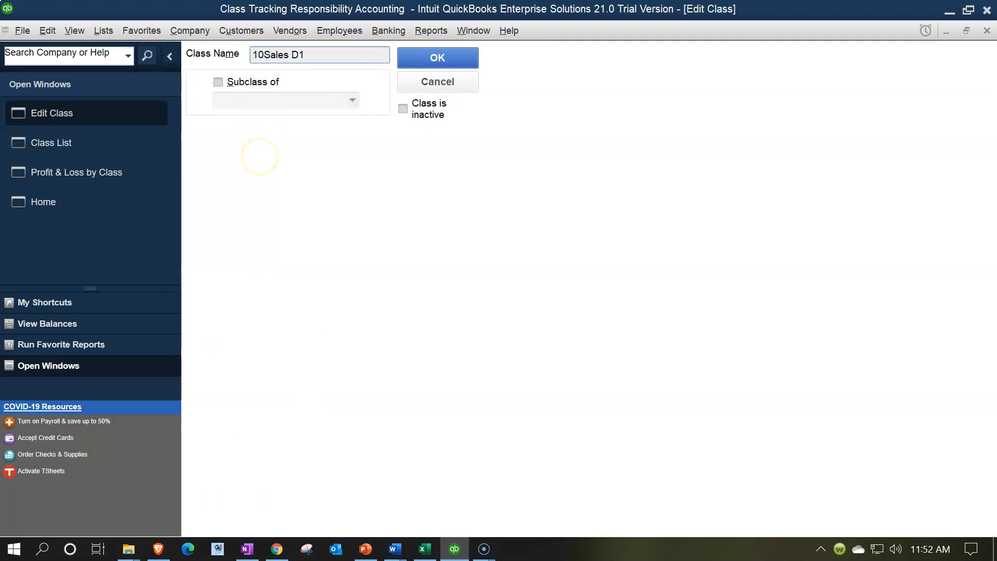
left_click(439, 58)
Rename the Service D2 Sub subclass under 10 Sales D1 as 12 Service D2 Sub.
left_click(257, 80)
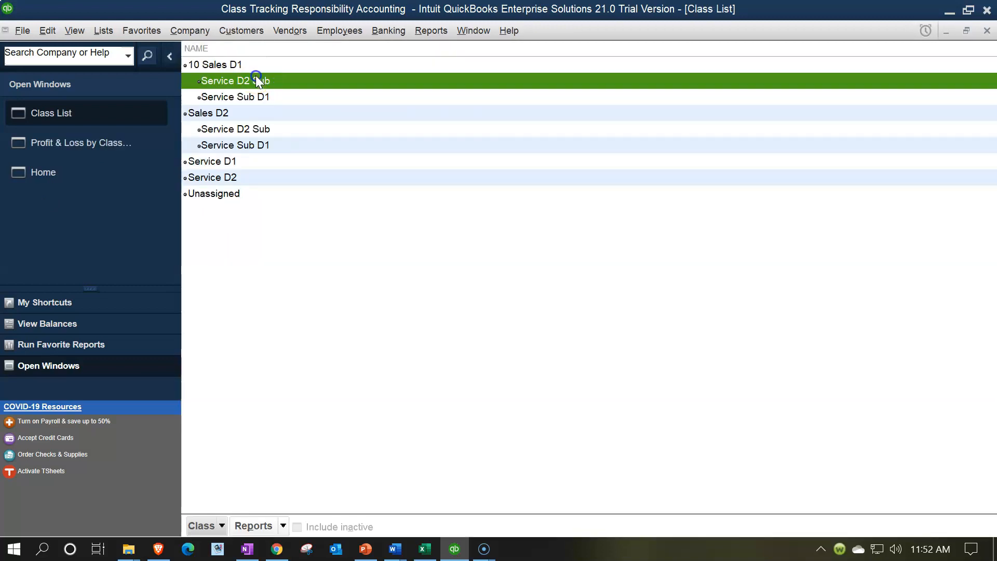
double_click(257, 81)
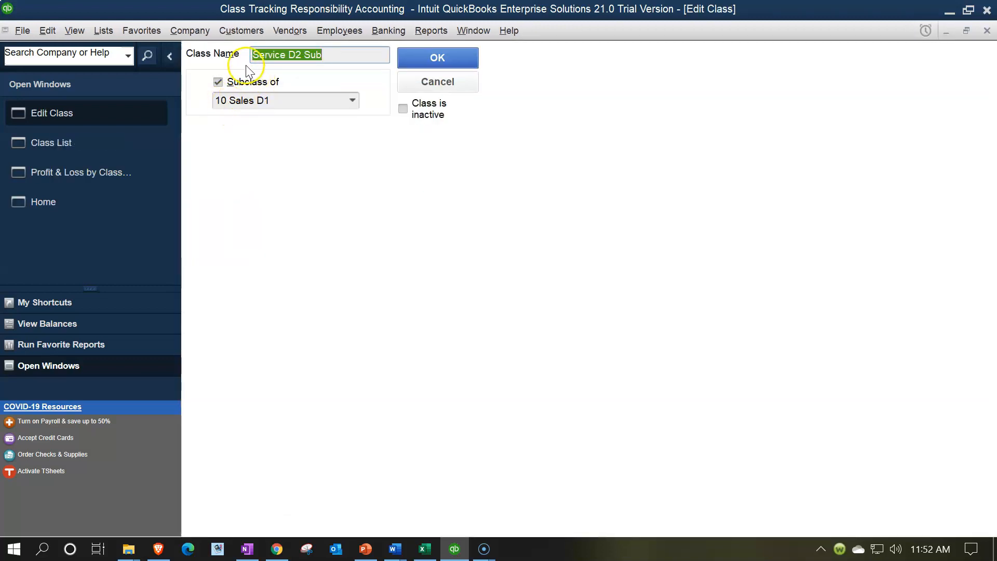
left_click(253, 55)
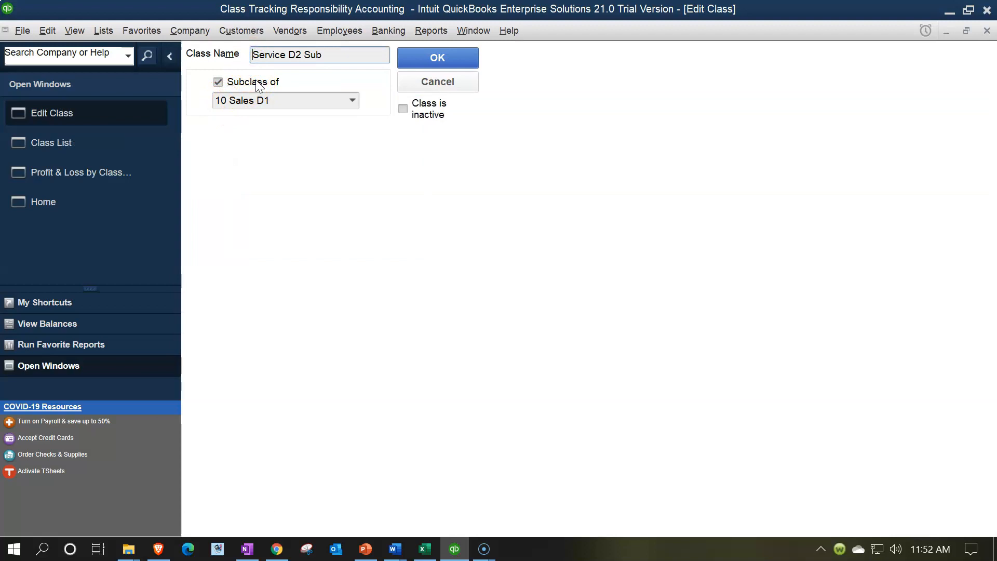
type("12")
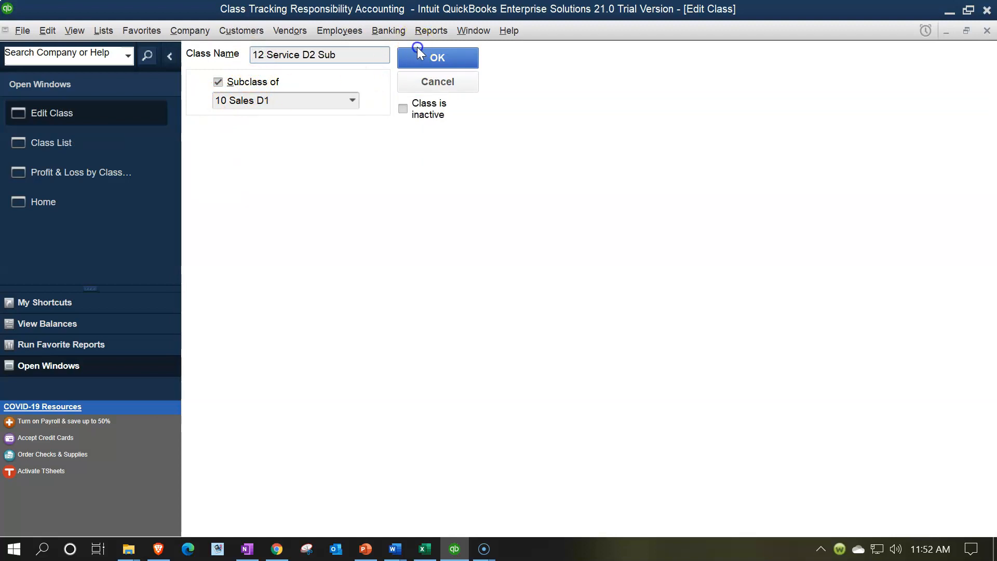
left_click(446, 55)
Rename the Service Sub D1 subclass under 10 Sales D1 as 14 Service Sub D1.
double_click(255, 96)
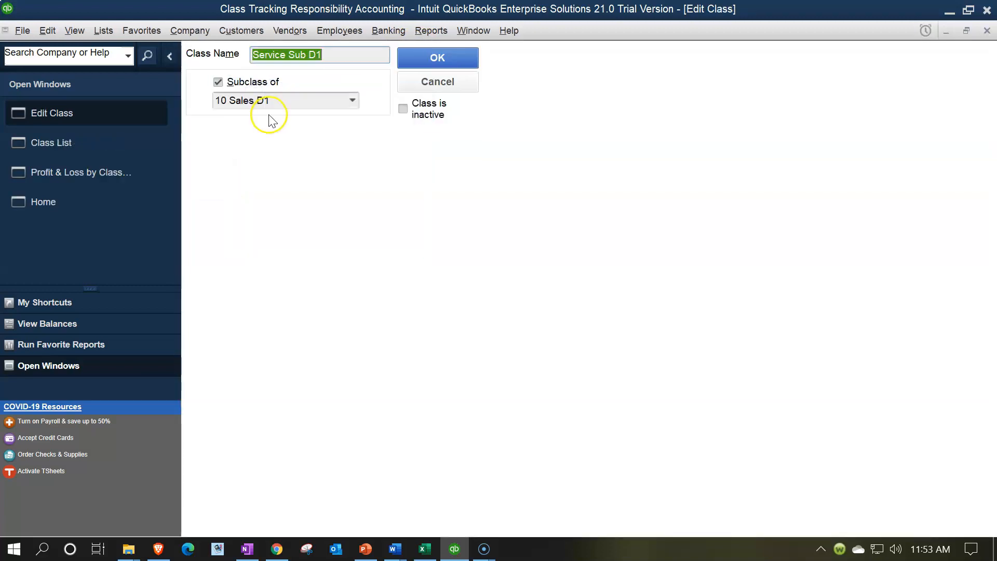
left_click(254, 54)
type("14")
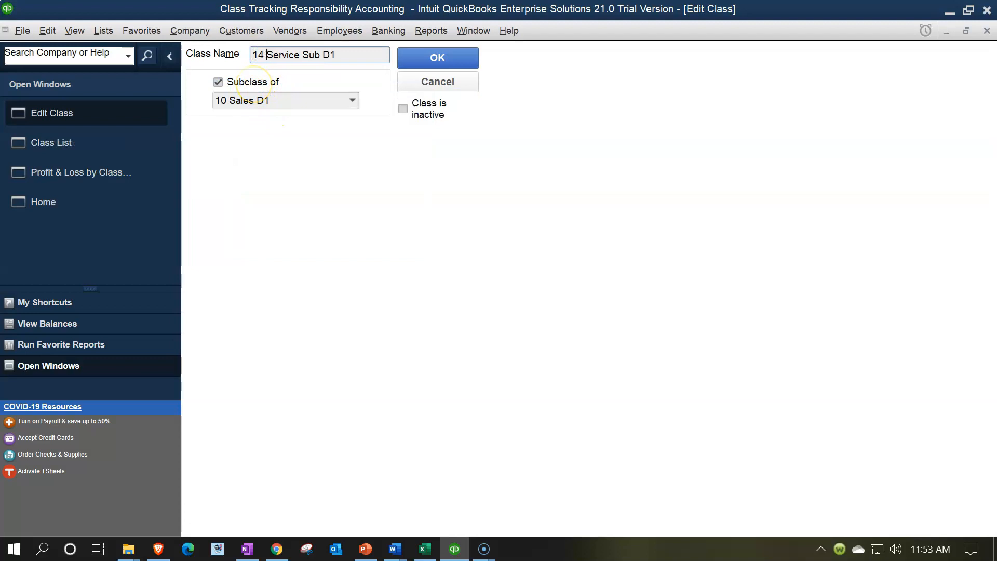
left_click(436, 59)
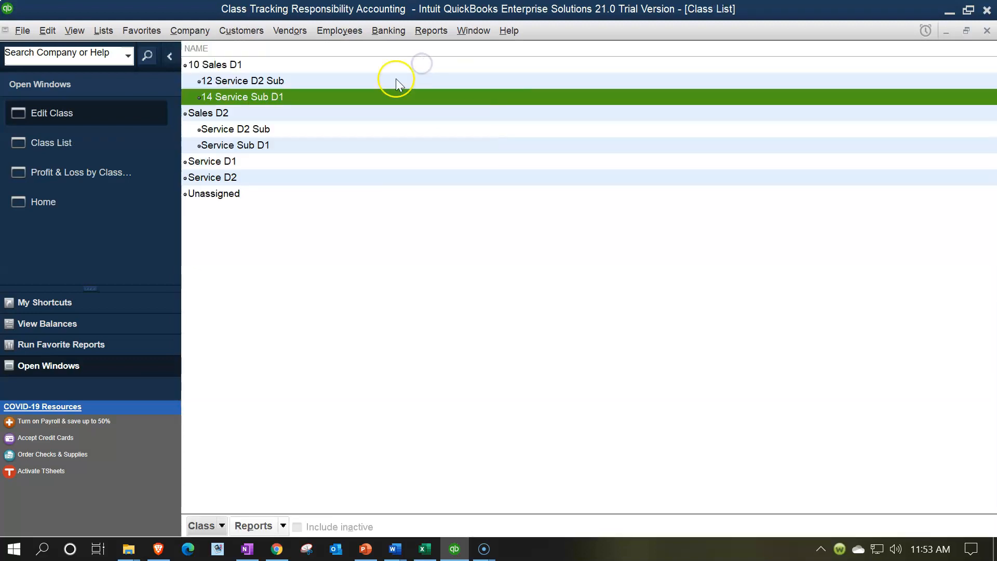
Rename the Sales D2 parent class as 40 Sales D2.
double_click(229, 116)
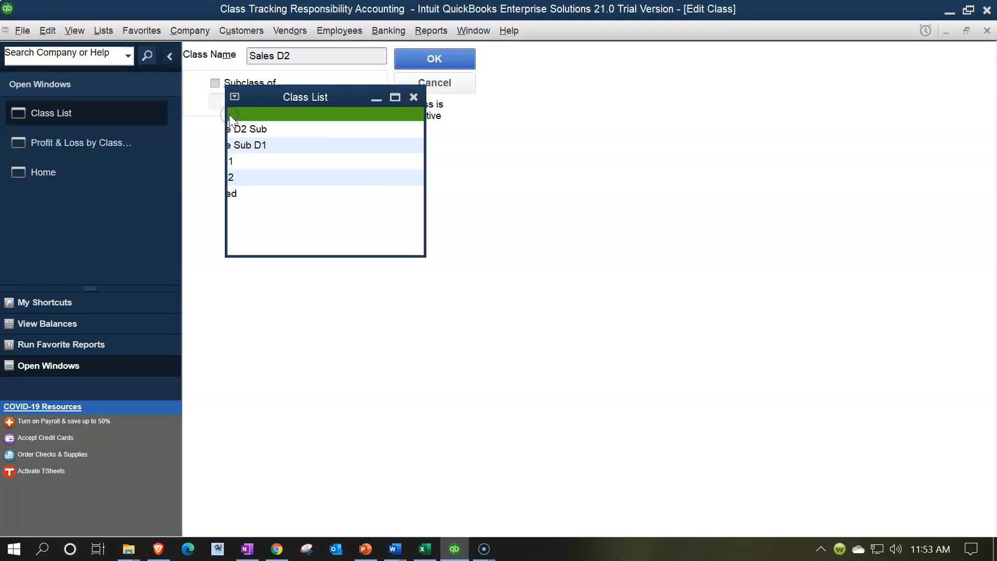
left_click(253, 52)
type("40")
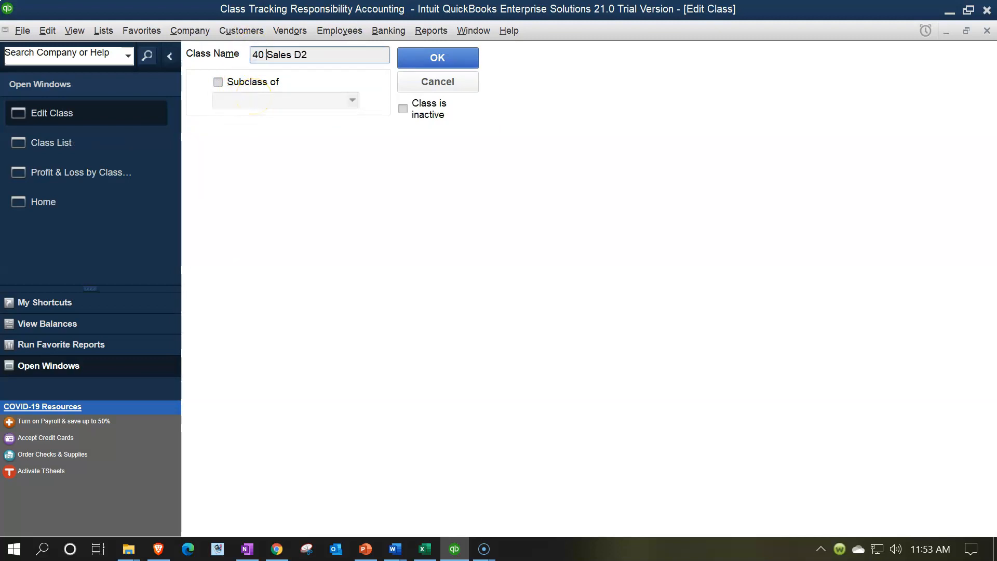
left_click(436, 66)
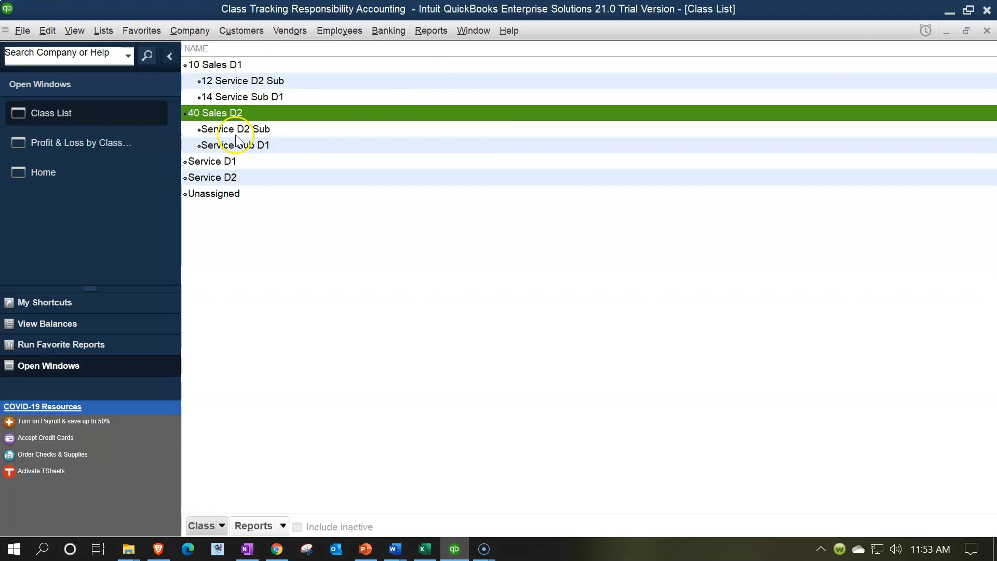
Rename the Service D2 Sub subclass under 40 Sales D2 as 42 Service D2 Sub.
left_click(227, 130)
double_click(227, 130)
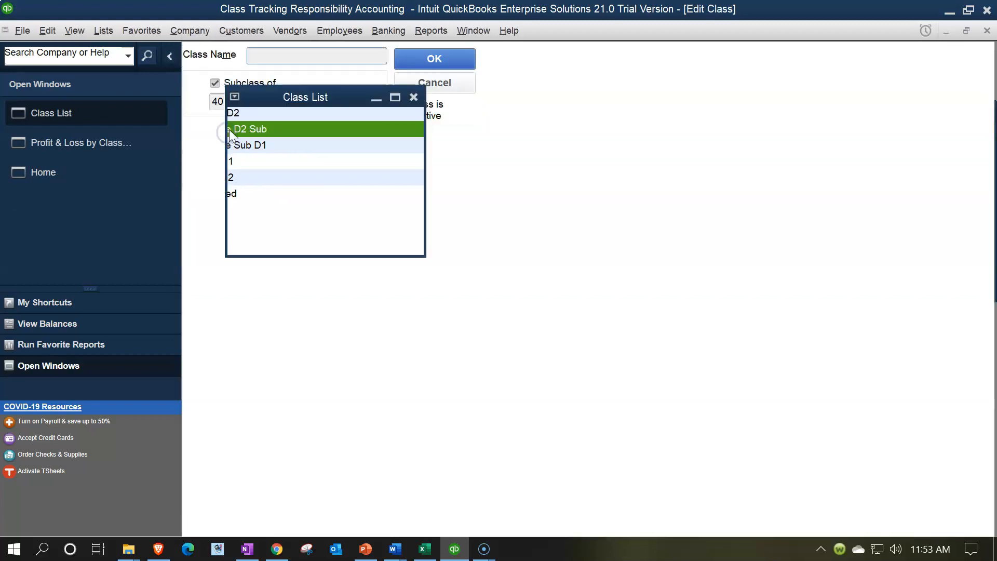
left_click(255, 55)
type("42")
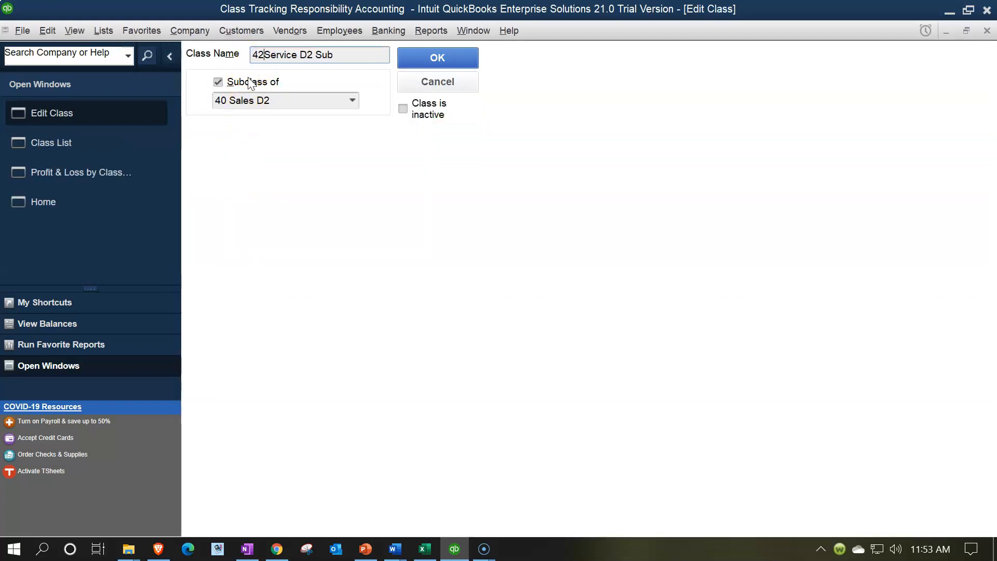
left_click(455, 49)
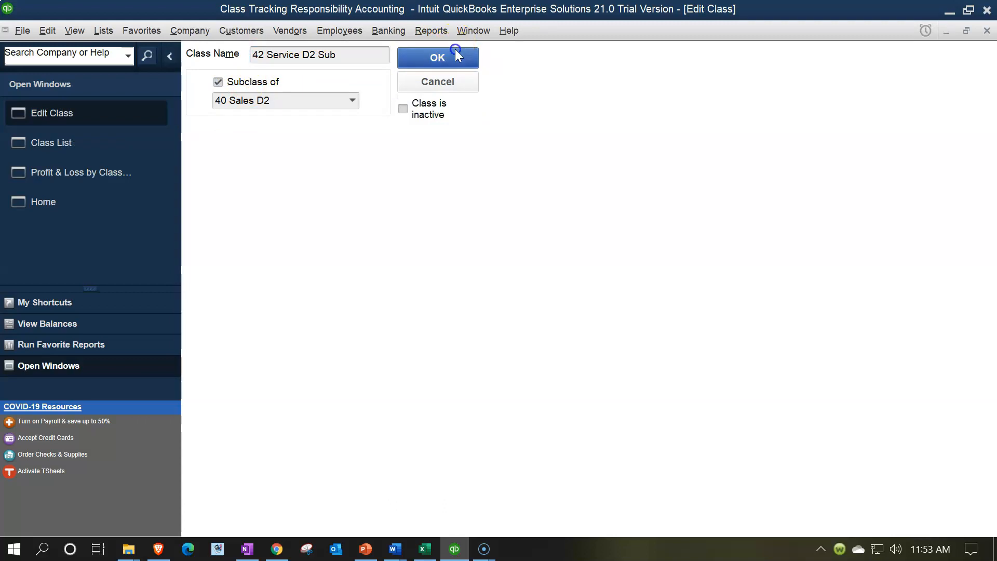
Rename the Service Sub D1 subclass under 40 Sales D2 as 44 Service Sub D1, and check the column order in the Profit & Loss by Class report.
double_click(263, 145)
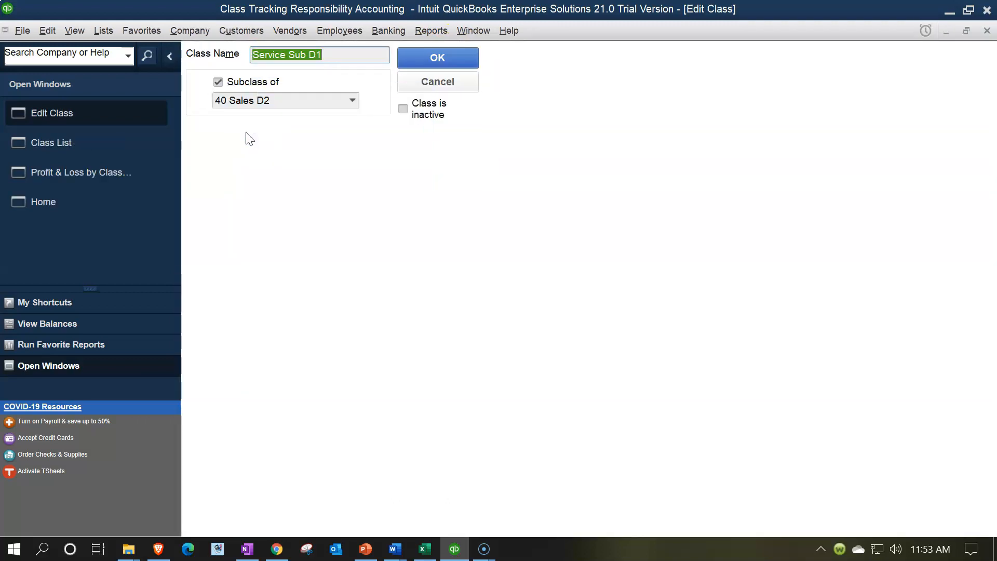
left_click(252, 55)
type("44")
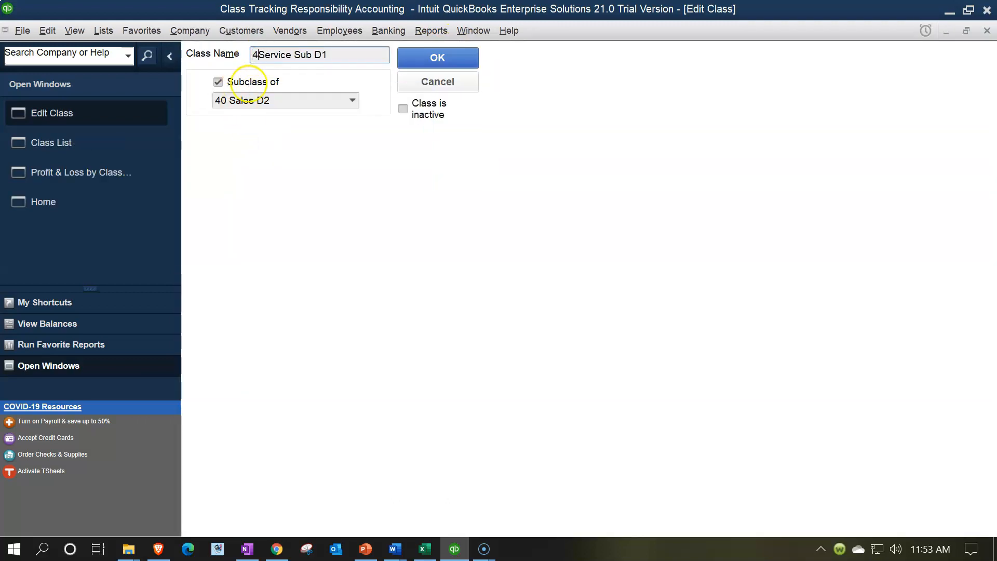
left_click(426, 57)
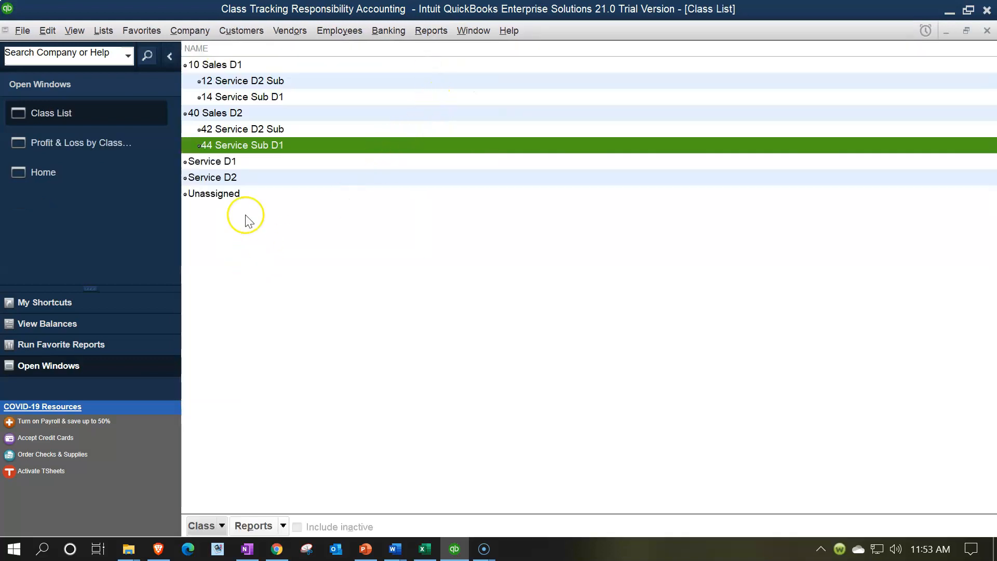
left_click(98, 151)
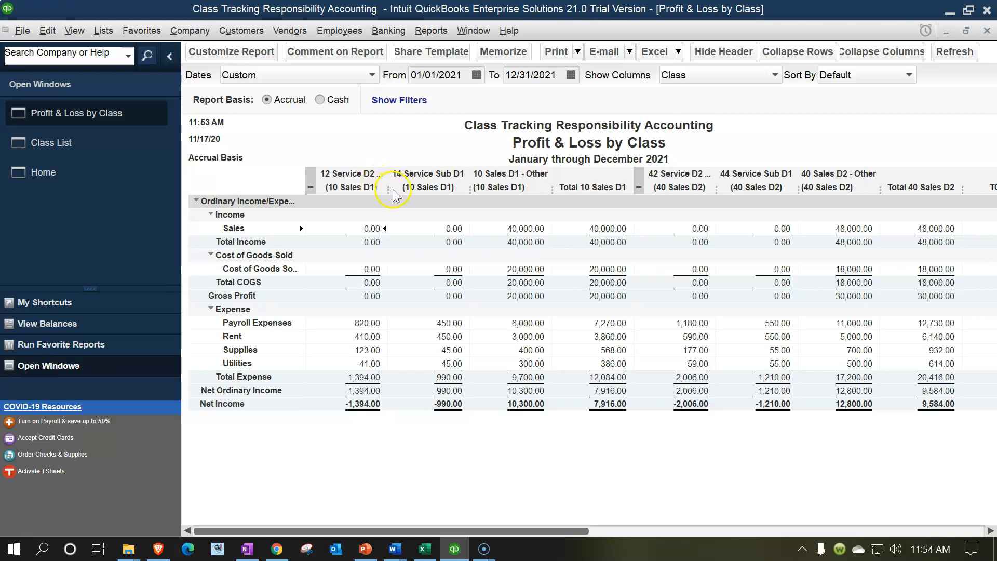
In the Class List, renumber the 12 Service D2 Sub subclass under 10 Sales D1 as 14 Service D2 Sub.
left_click(93, 142)
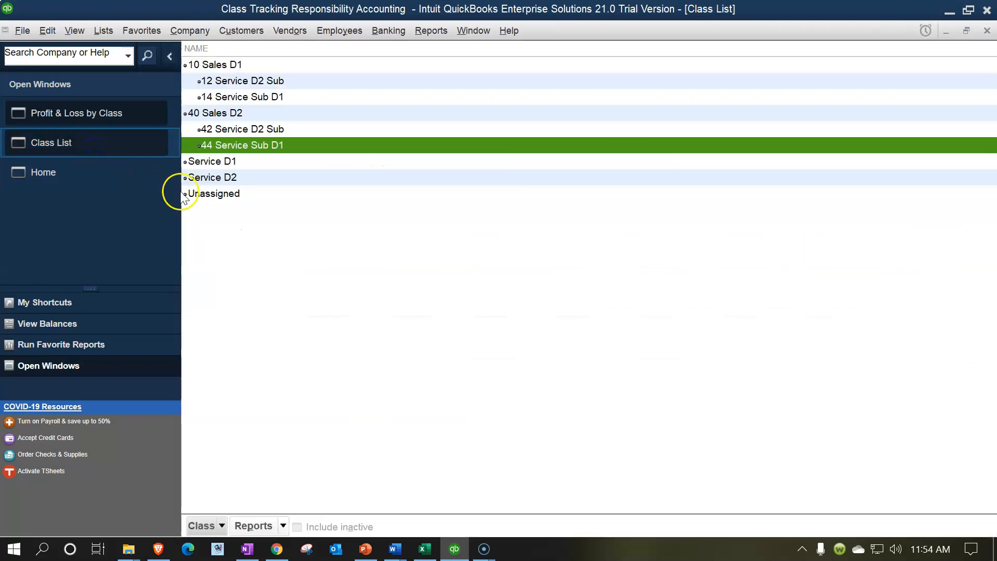
double_click(230, 82)
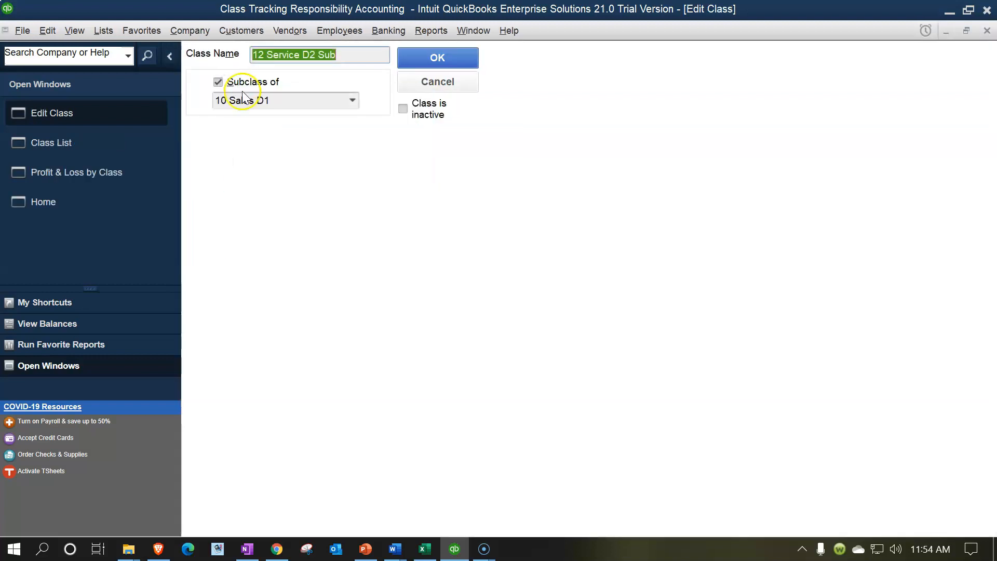
left_click(259, 55)
key("BackSpace")
type("4")
left_click(438, 60)
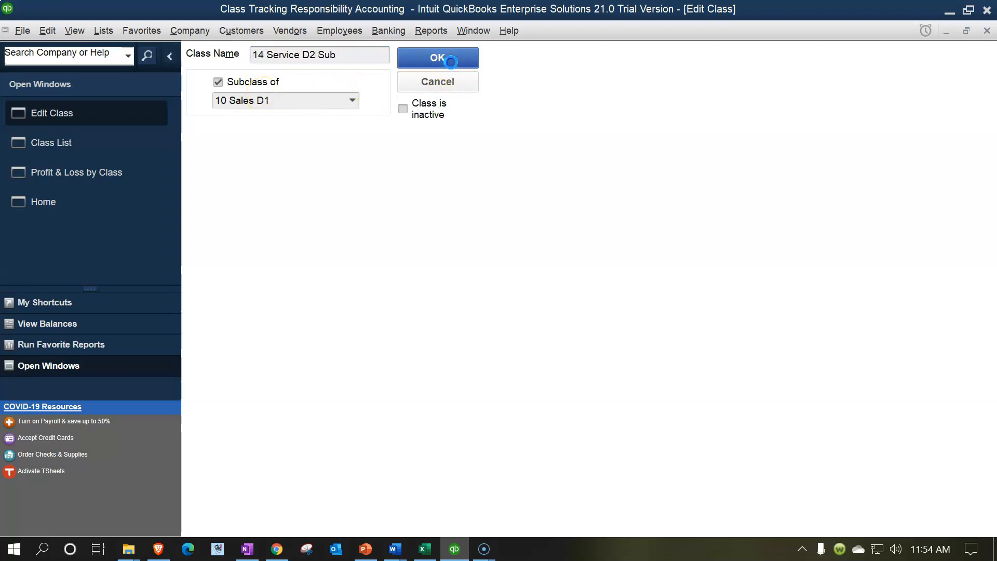
Renumber the Service Sub D1 subclass under 10 Sales D1 as 12 Service Sub D1, and check the column order in the Profit & Loss by Class report.
double_click(251, 96)
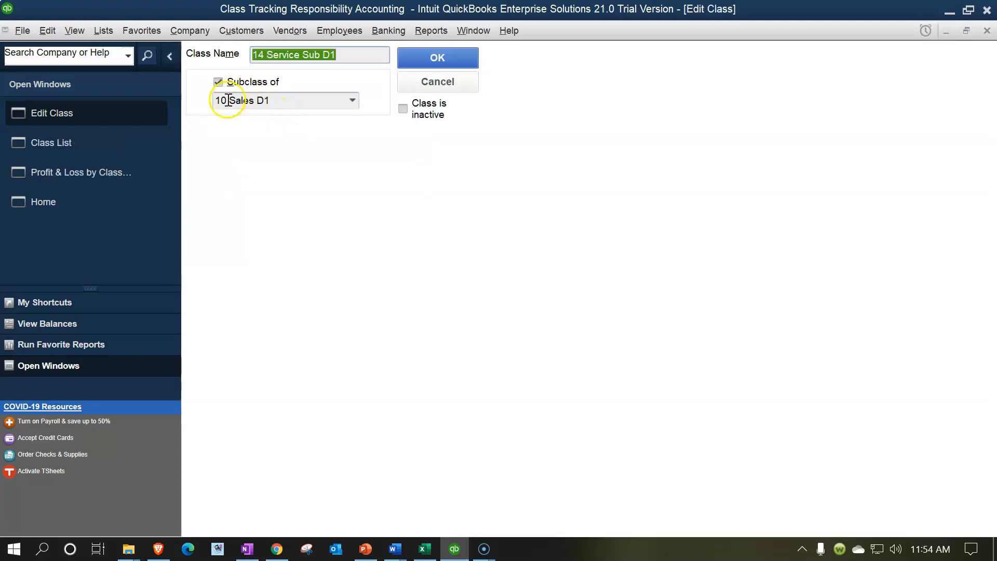
left_click(260, 54)
key("BackSpace")
type("2")
left_click(432, 60)
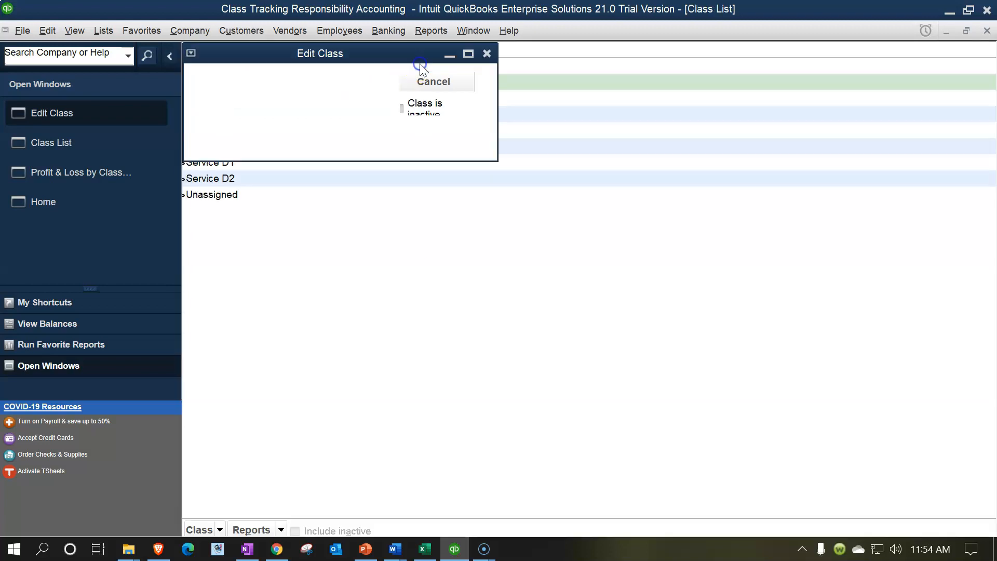
left_click(107, 143)
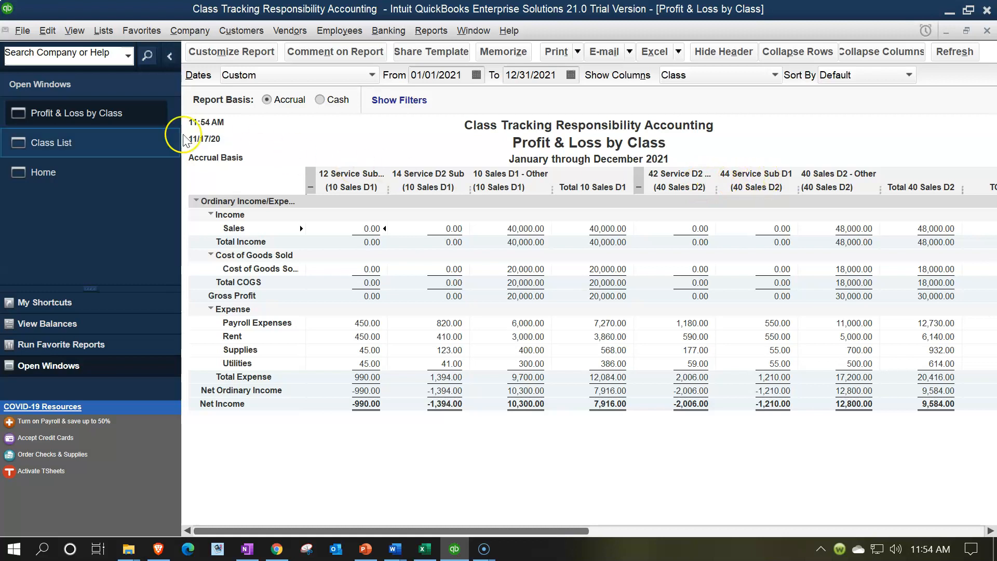
In the Class List, renumber the 42 Service D2 Sub subclass under 40 Sales D2 as 45 Service D2 Sub.
left_click(87, 136)
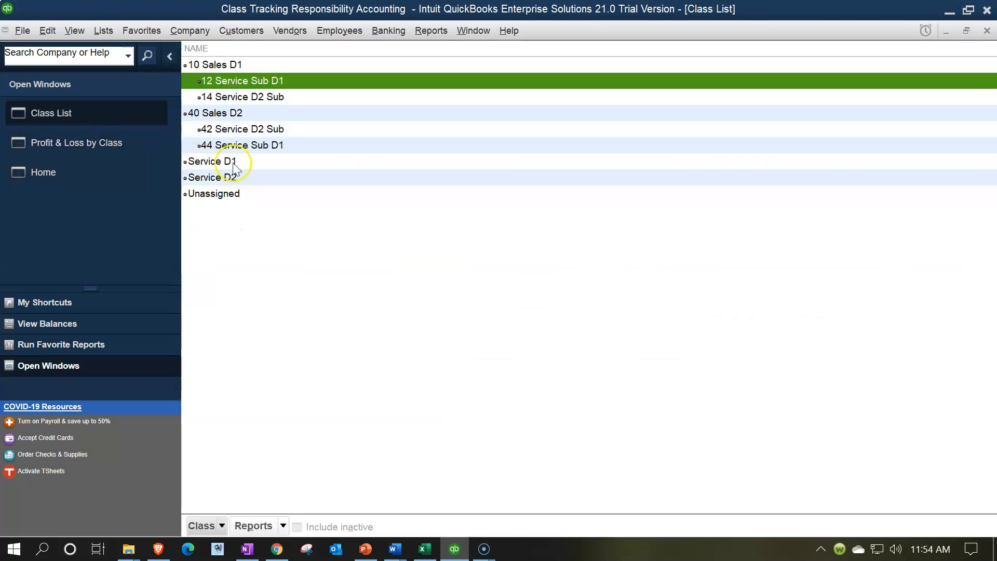
double_click(239, 130)
left_click(259, 53)
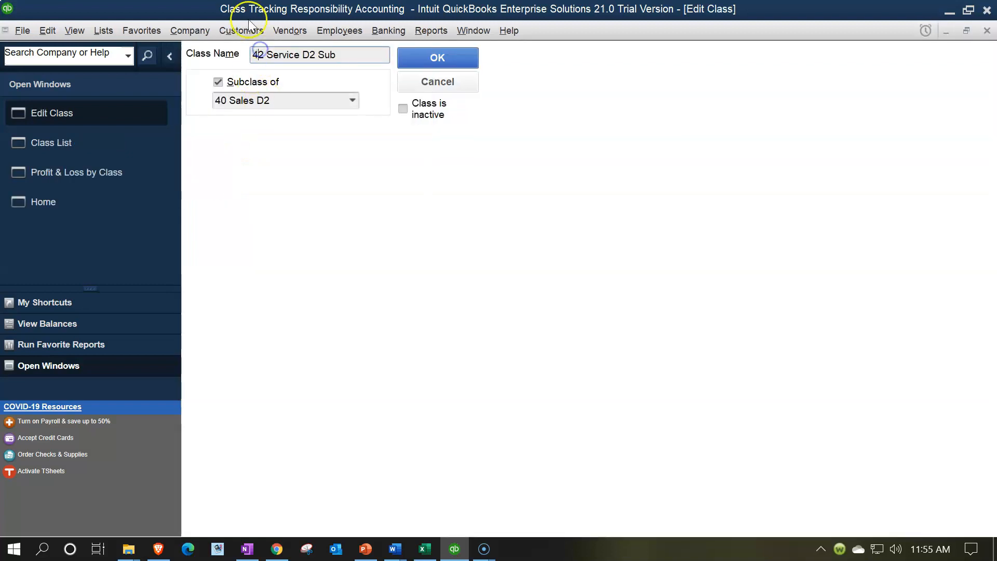
key("BackSpace")
type("5")
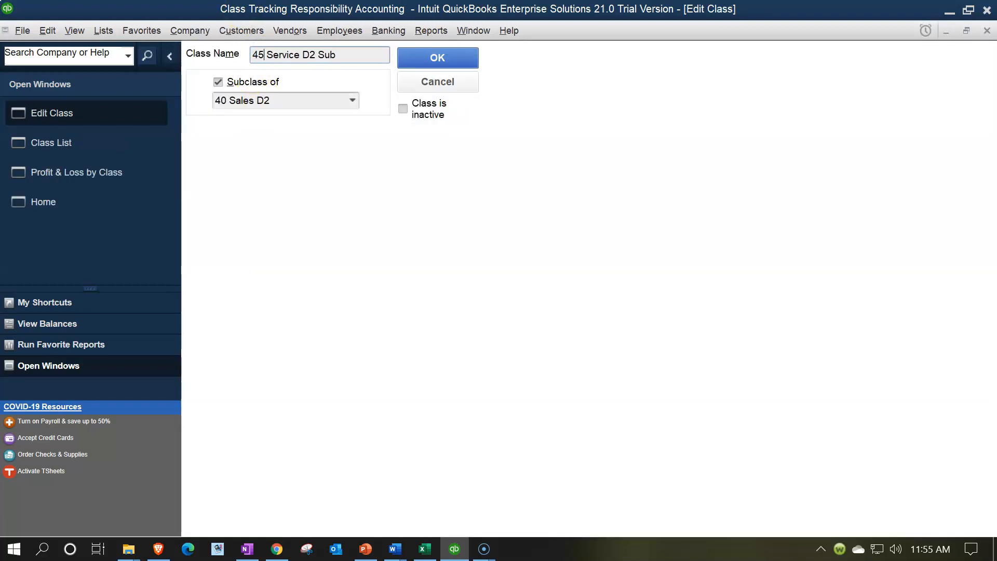
left_click(437, 58)
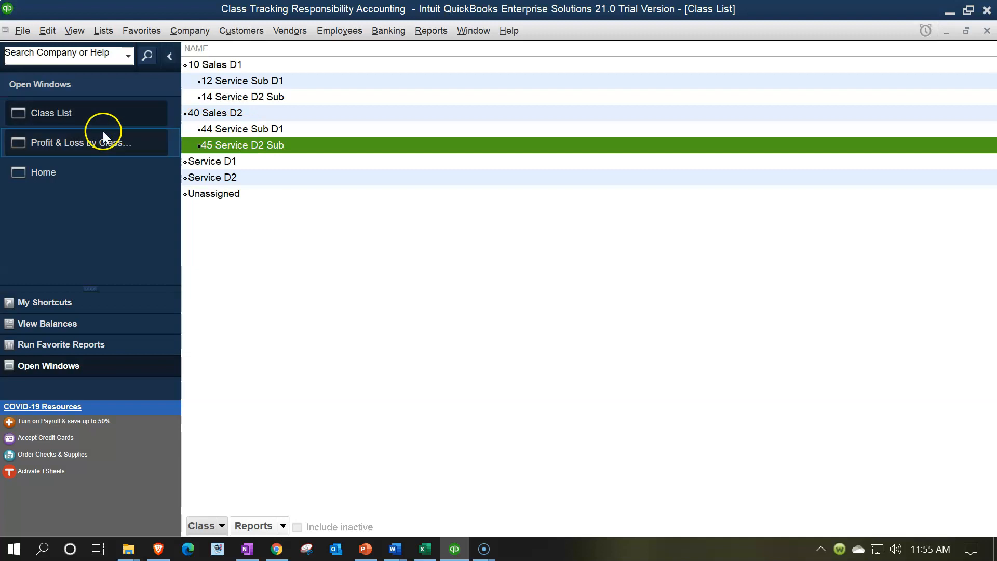
In the Profit & Loss by Class report, collapse the 10 Sales D1 and 40 Sales D2 subclass columns, and expand 10 Sales D1 again.
left_click(88, 138)
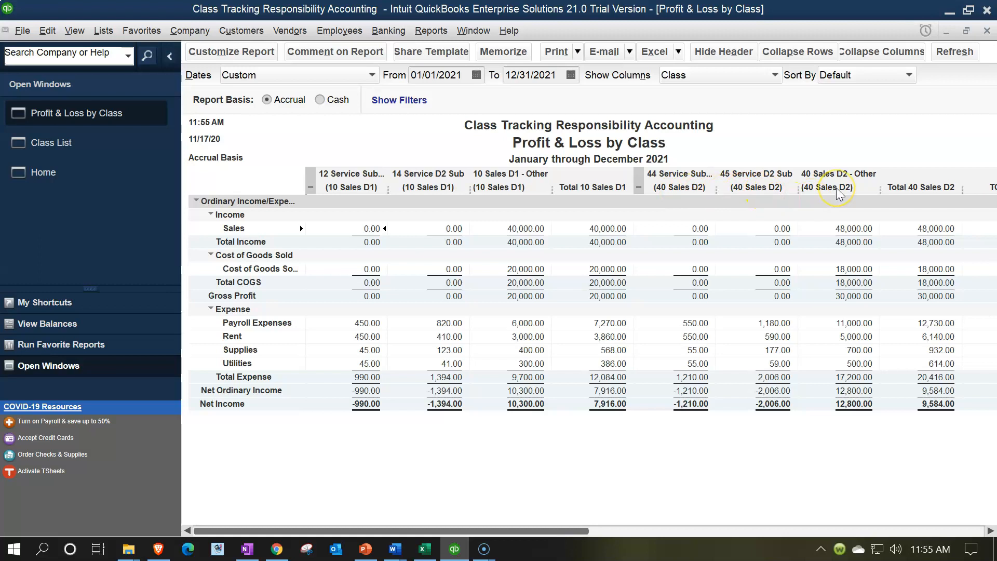
left_click(311, 186)
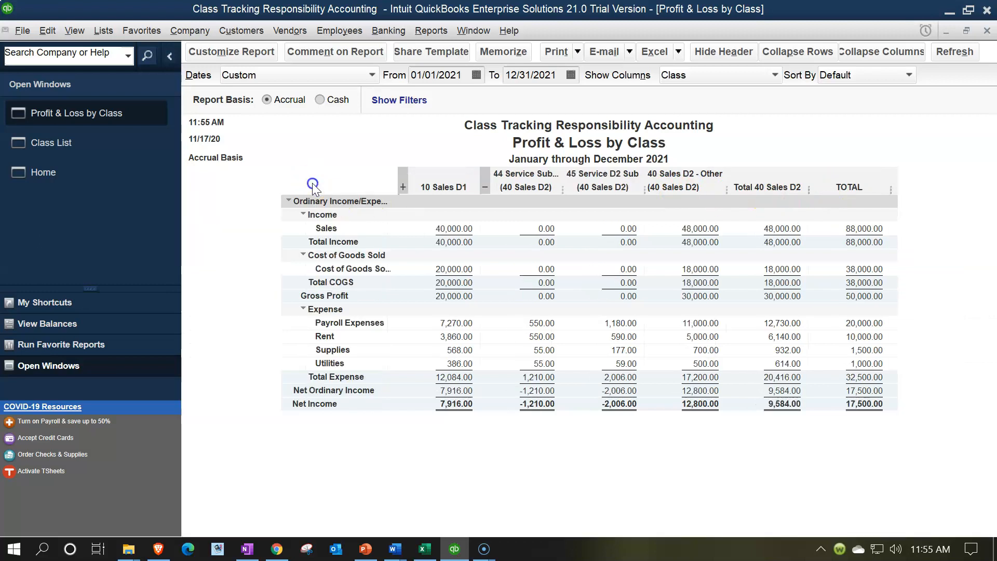
left_click(484, 186)
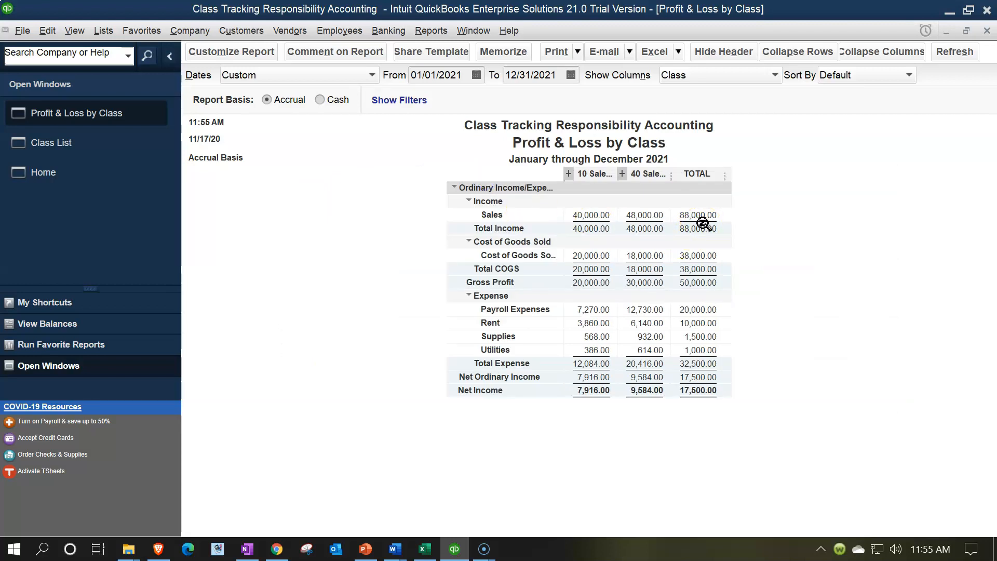
left_click(569, 173)
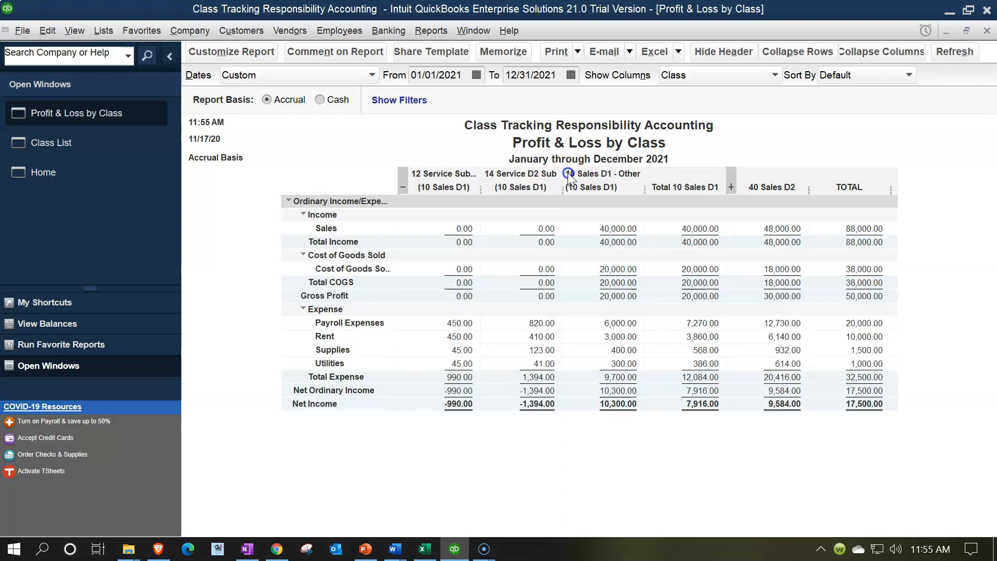